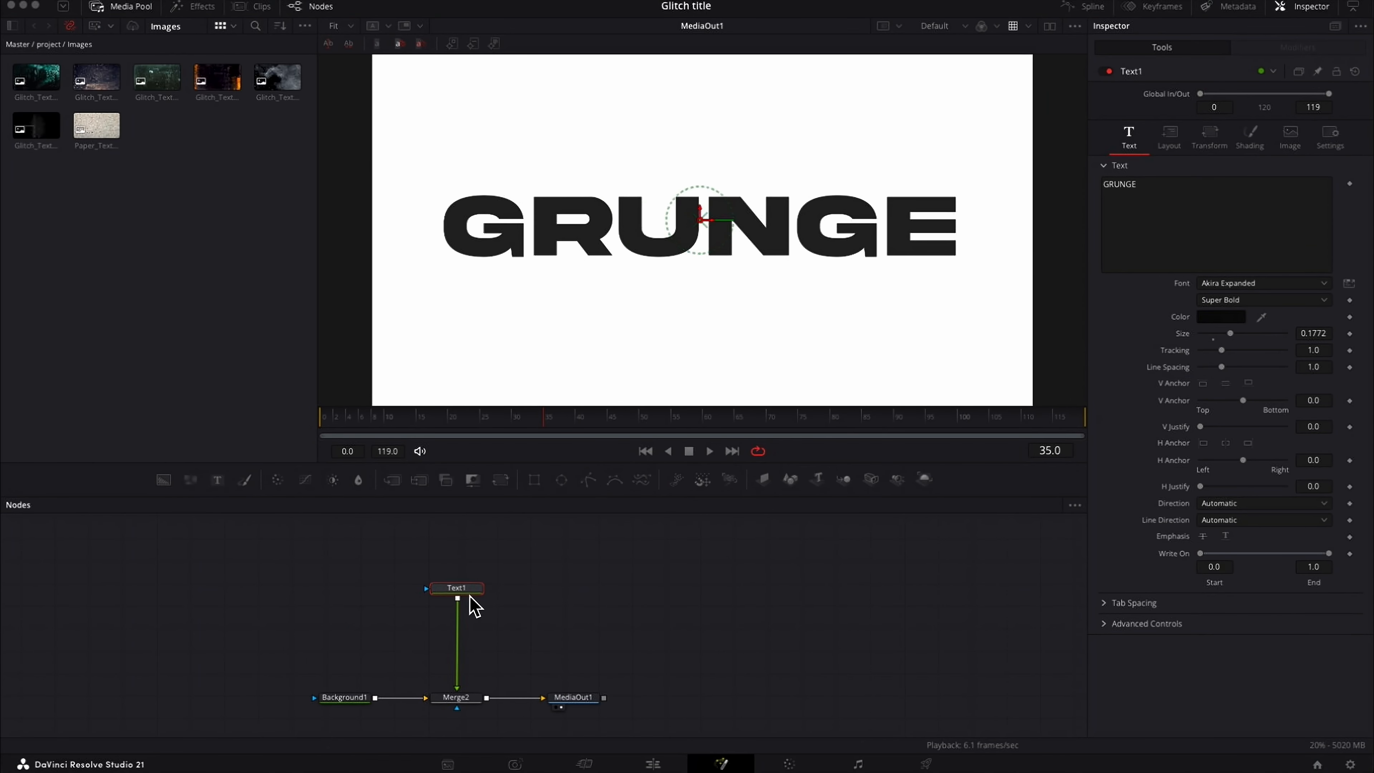
# Step: Insert an Offset node between Text1 and Merge2, spacing the nodes apart vertically in the node graph
pyautogui.moveTo(468, 591); pyautogui.dragTo(468, 564)
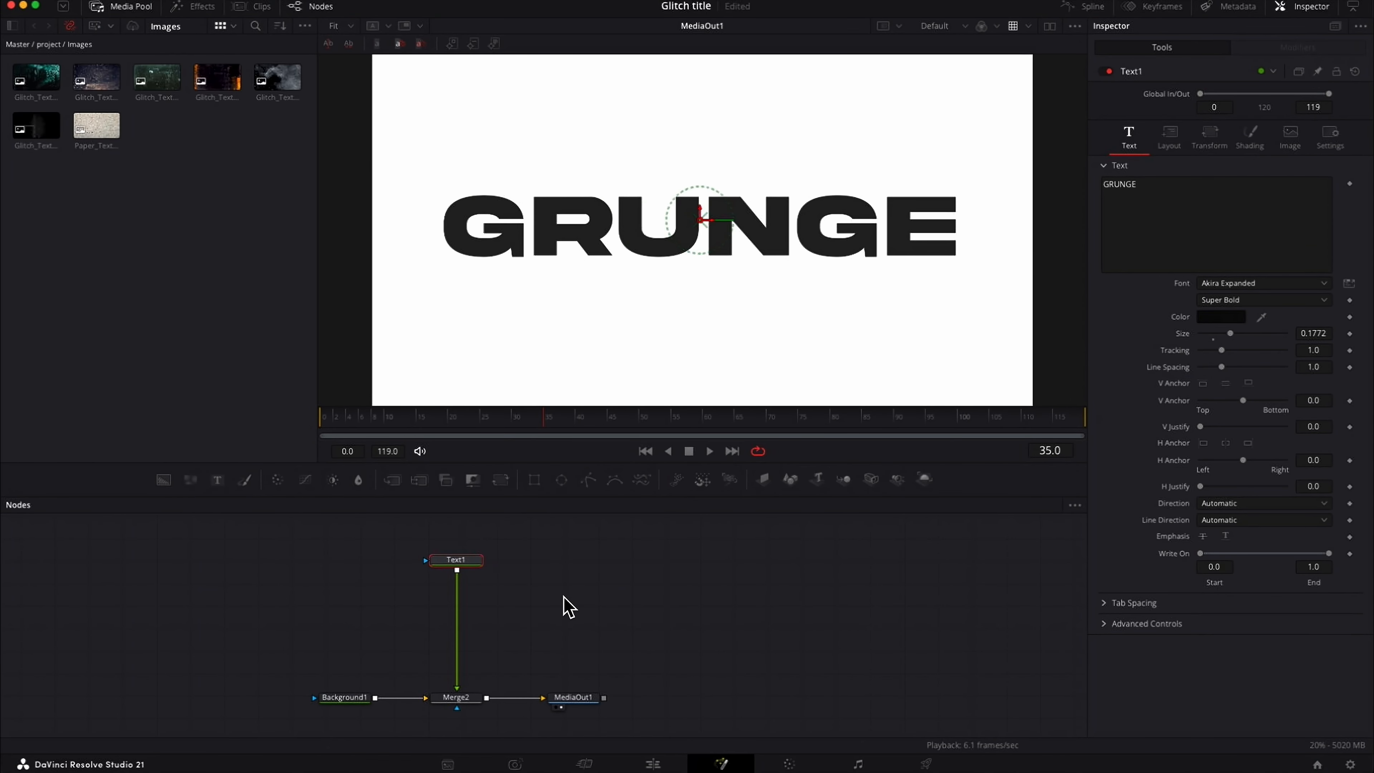
pyautogui.click(468, 561)
pyautogui.hotkey('shift', 'space')
pyautogui.write('offe')
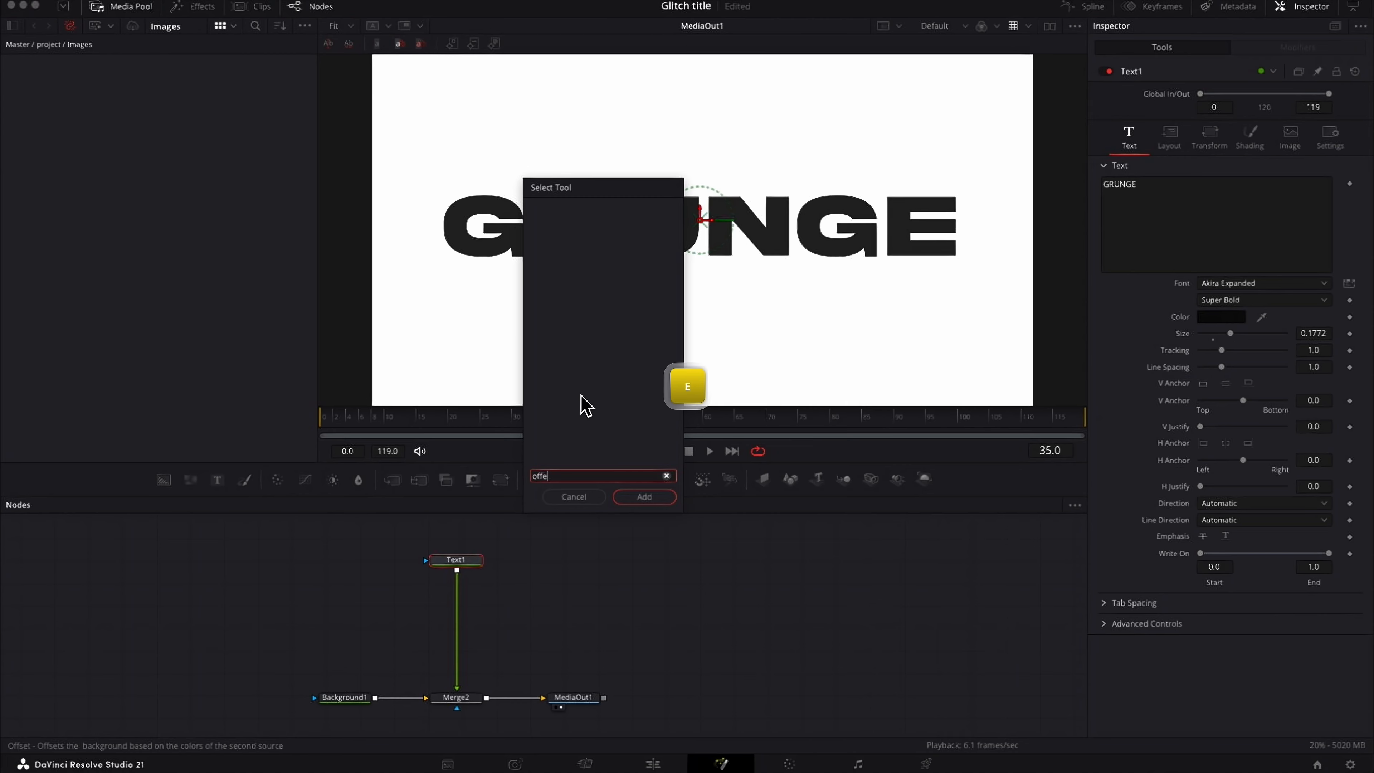
pyautogui.press('BackSpace')
pyautogui.write('s')
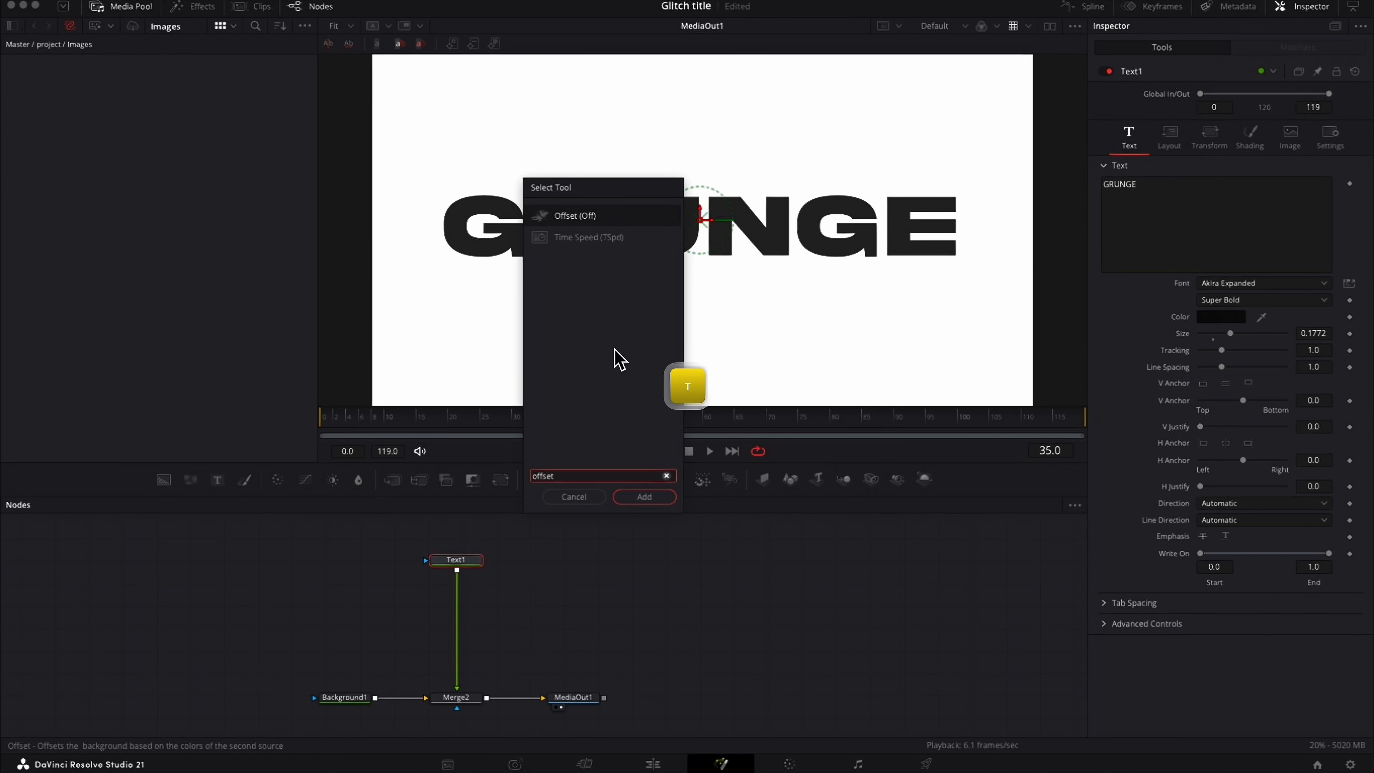
pyautogui.write('et')
pyautogui.click(649, 497)
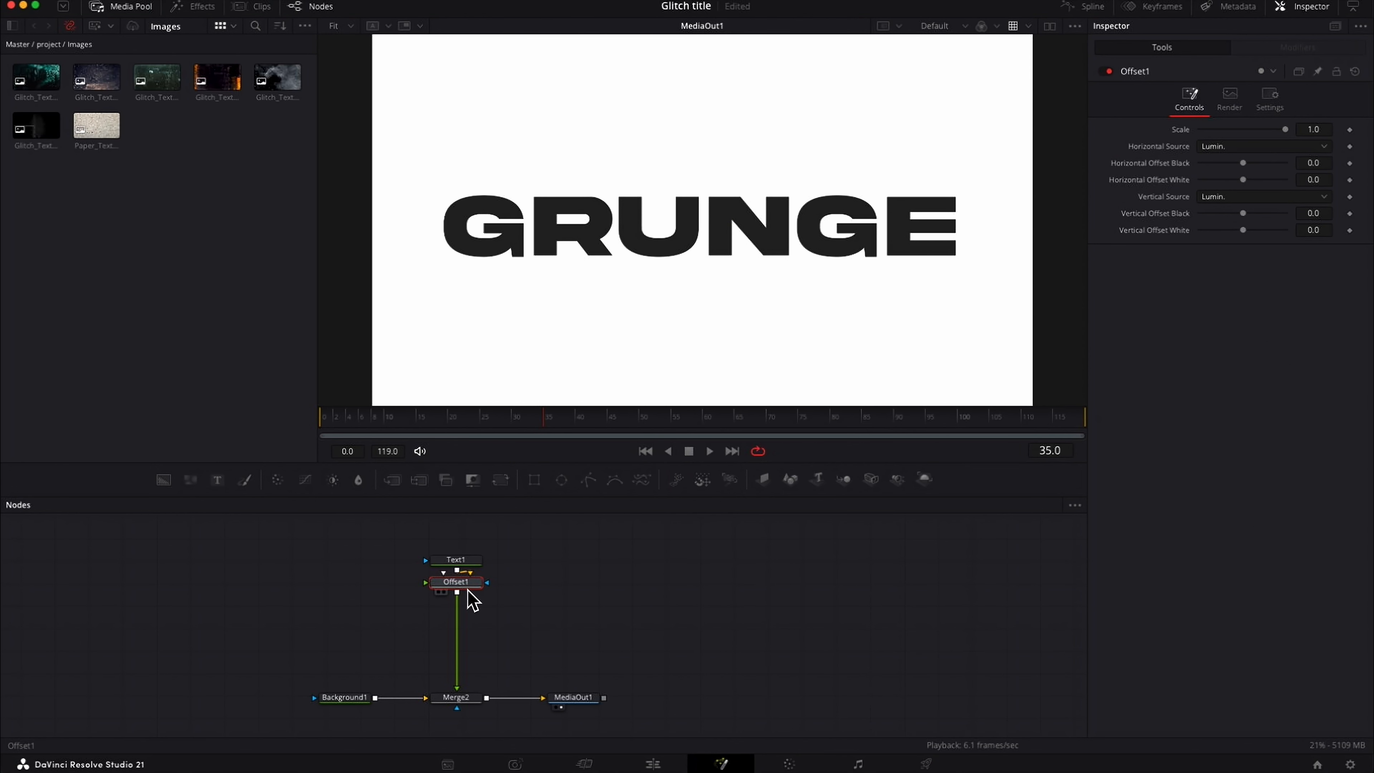
pyautogui.moveTo(468, 590); pyautogui.dragTo(469, 622)
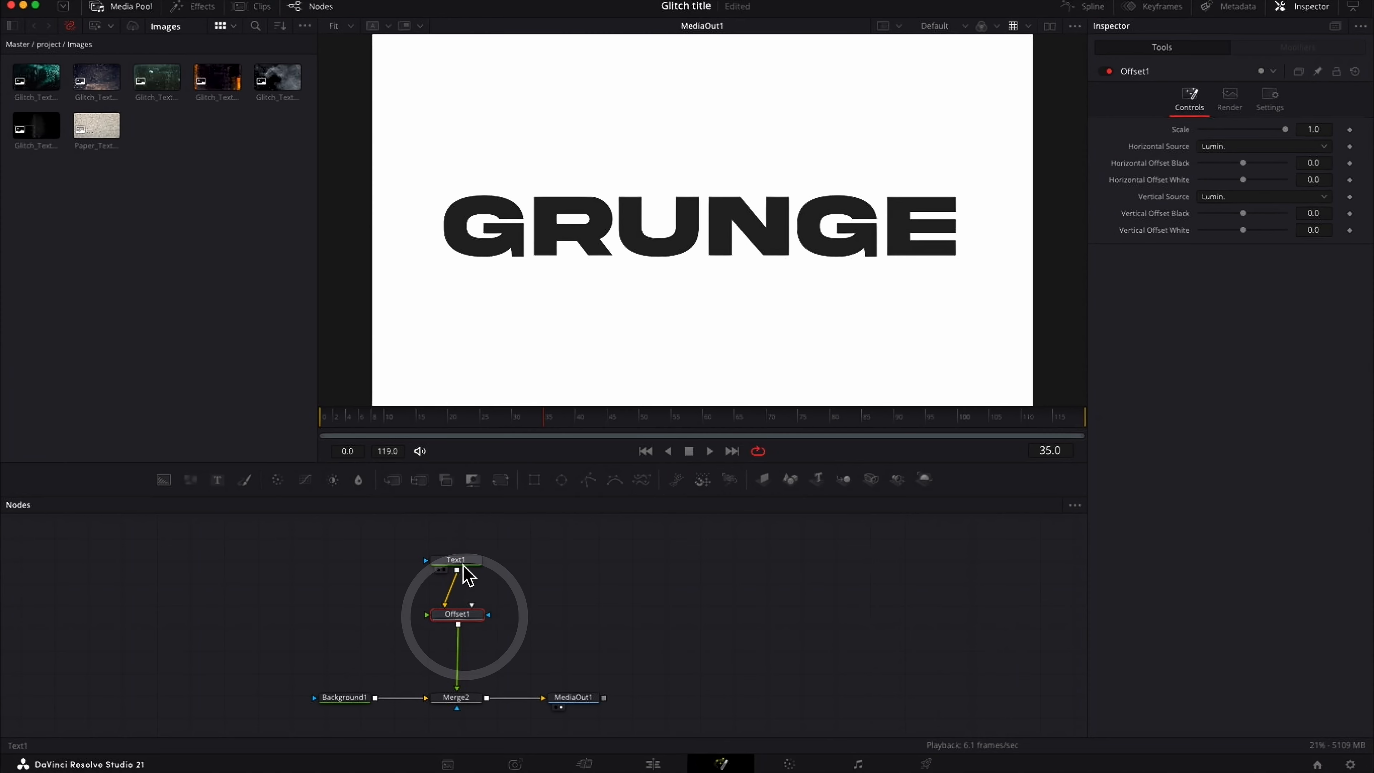
pyautogui.moveTo(463, 565); pyautogui.dragTo(475, 558)
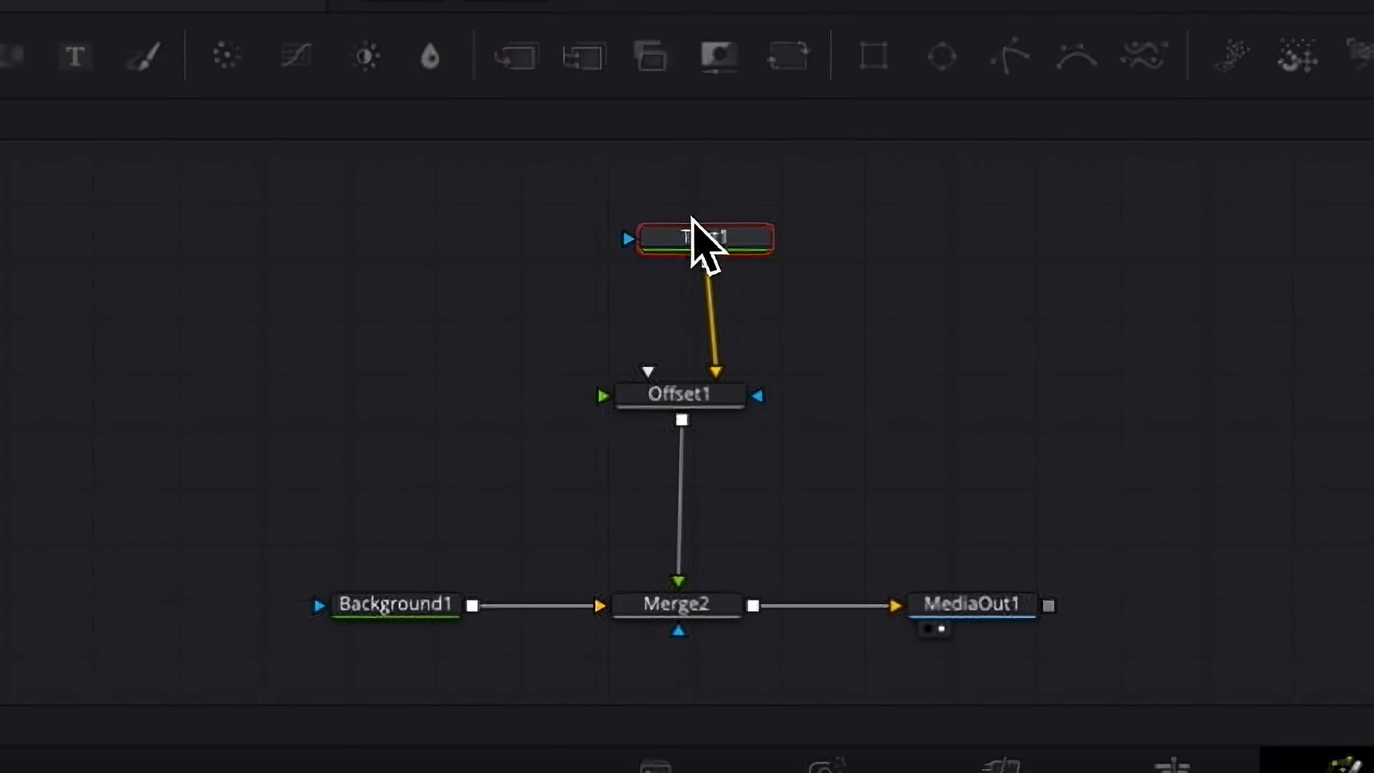
# Step: Add the Paper_Texture07.jpg image to the node graph and connect it to Offset1's deformation map input
pyautogui.click(96, 123)
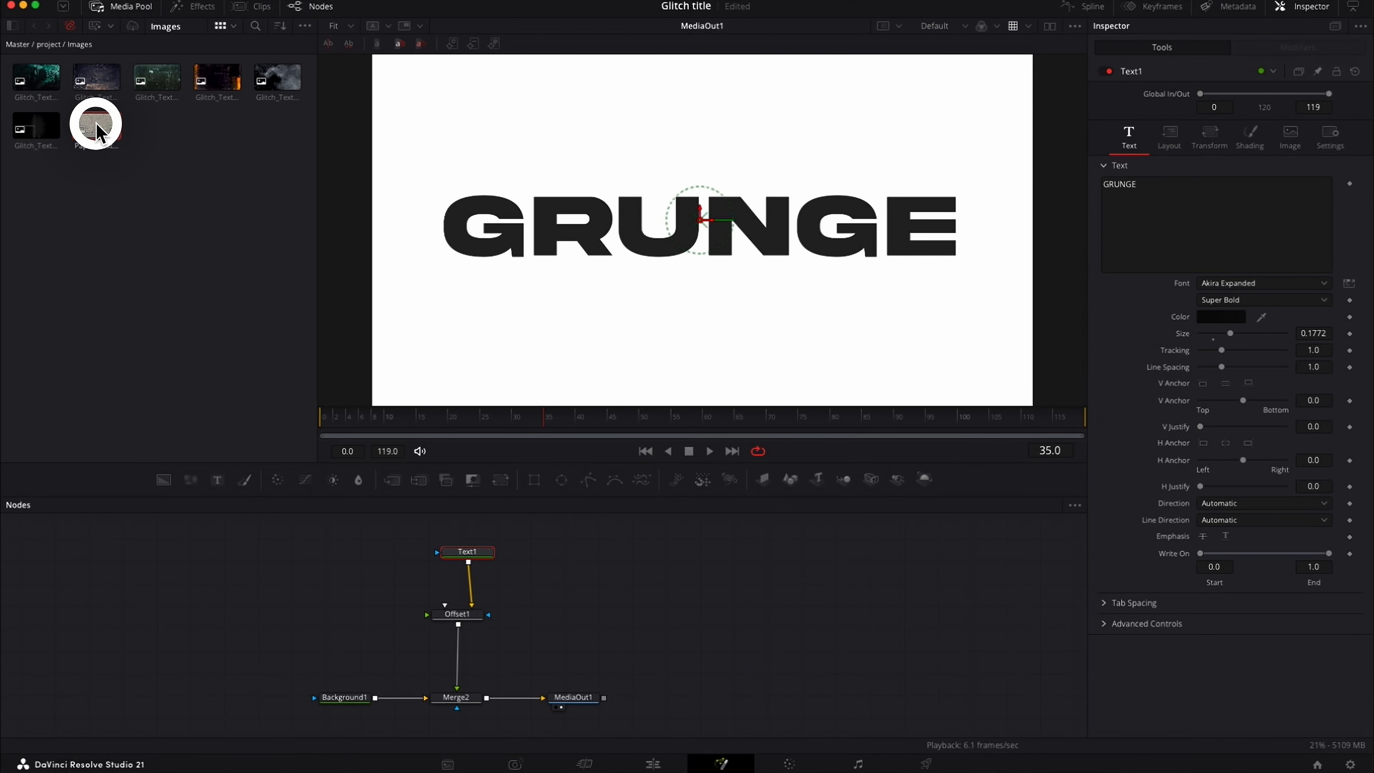
pyautogui.moveTo(97, 124); pyautogui.dragTo(428, 616)
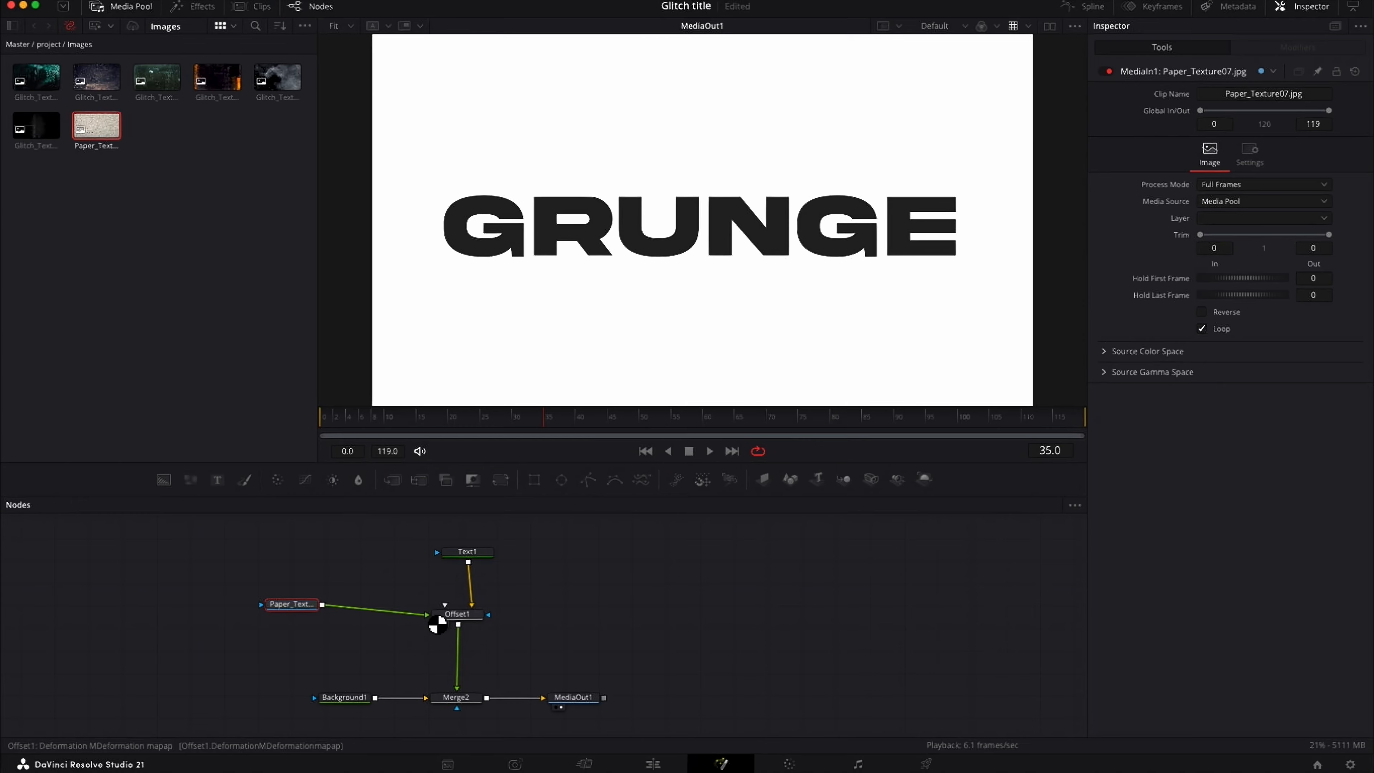
pyautogui.moveTo(279, 605); pyautogui.dragTo(324, 617)
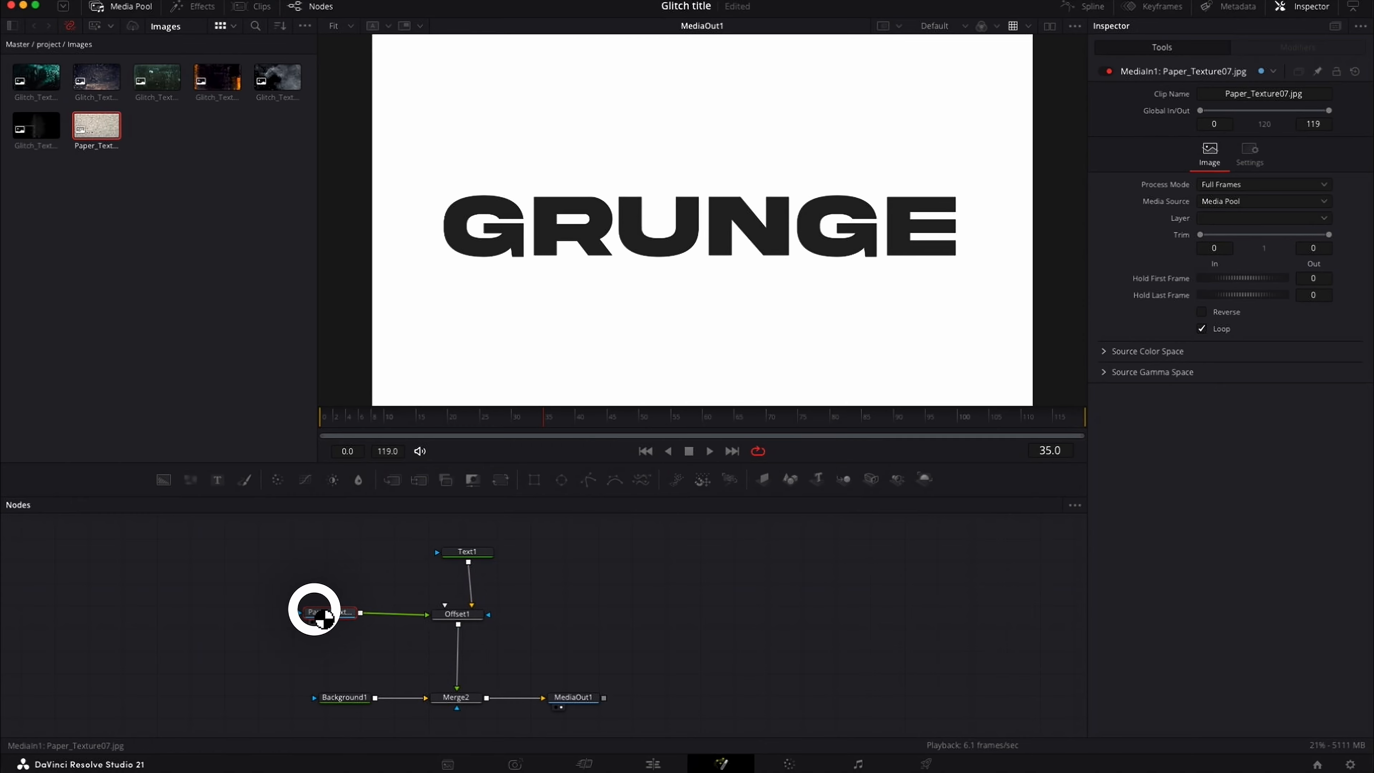
# Step: Adjust Offset1 to a Scale of 0.803, Horizontal Offset Black of 0.02 and Horizontal Offset White of -0.08
pyautogui.click(469, 618)
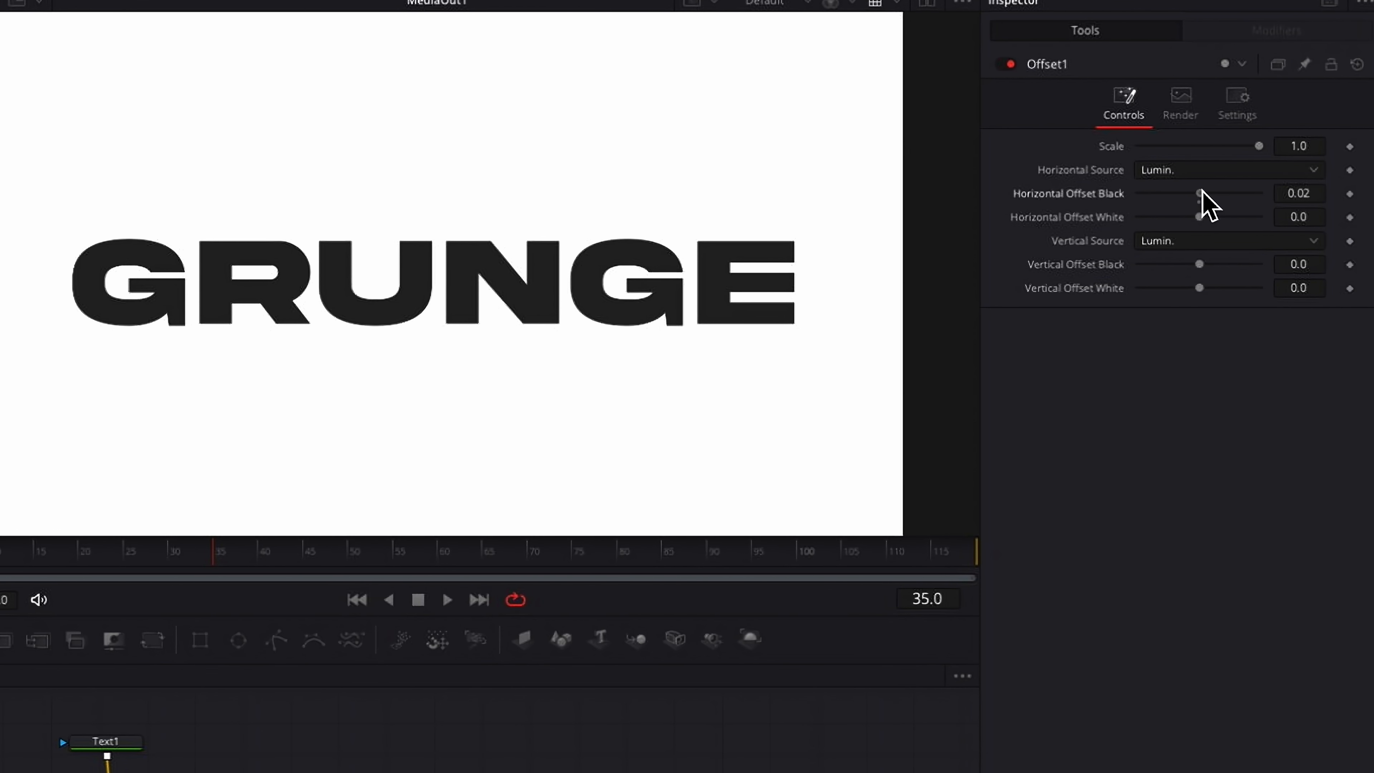
pyautogui.moveTo(1201, 190); pyautogui.dragTo(1196, 191)
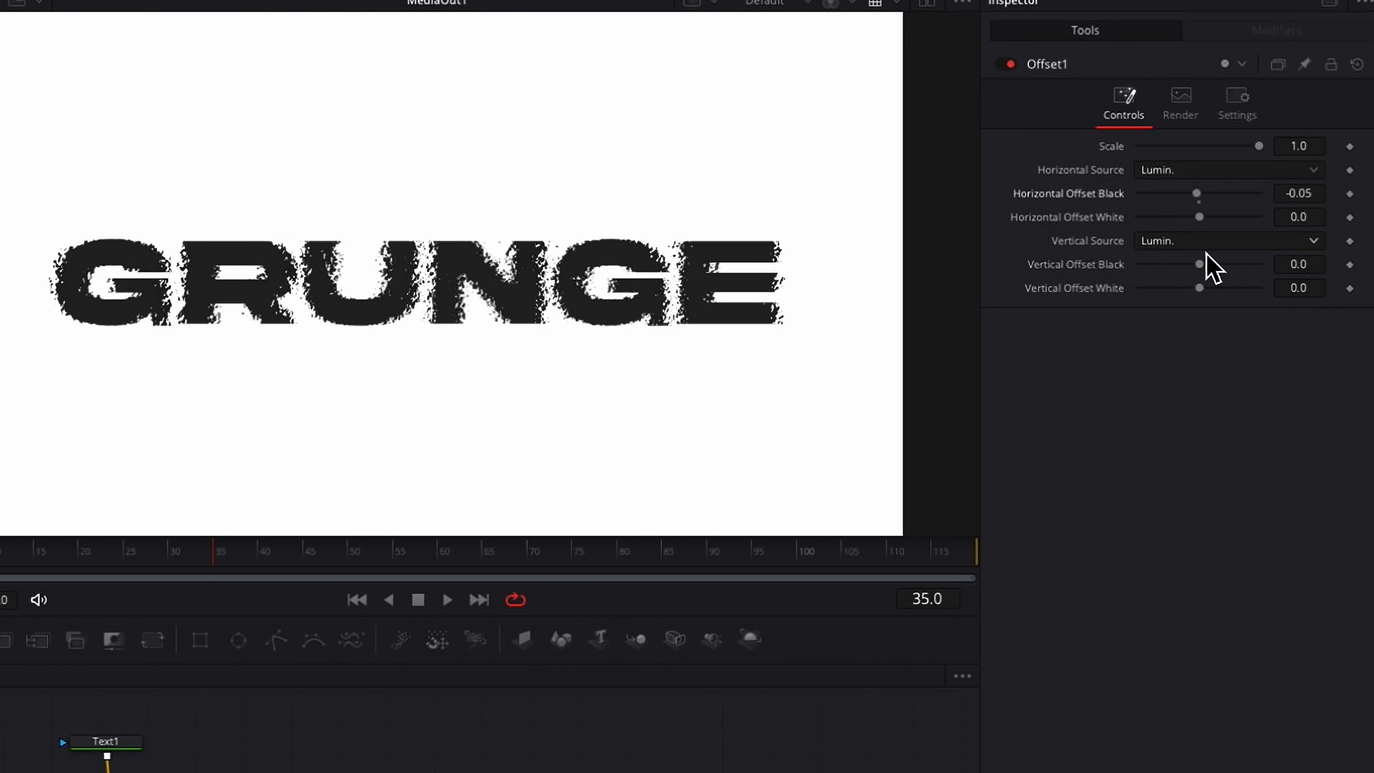
pyautogui.moveTo(1200, 264); pyautogui.dragTo(1201, 264)
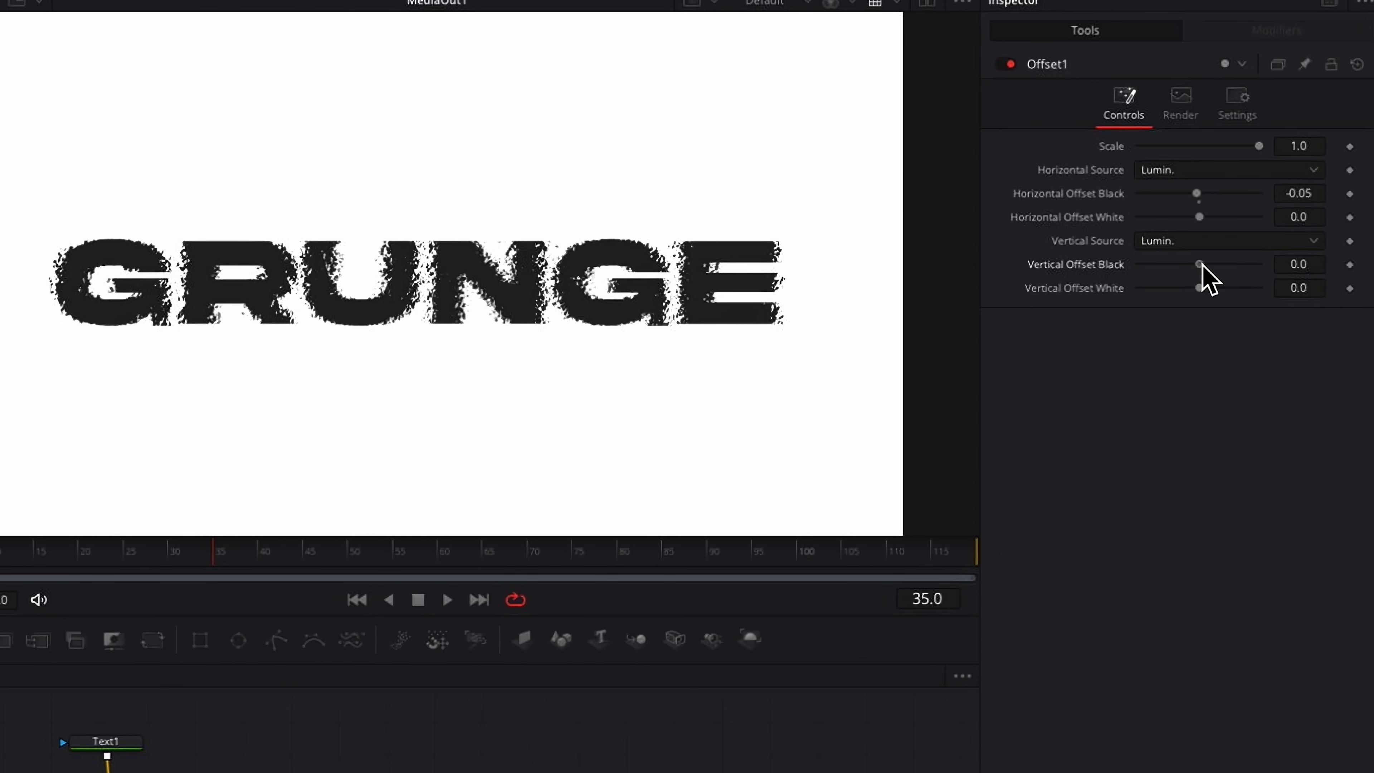
pyautogui.moveTo(1196, 193); pyautogui.dragTo(1196, 216)
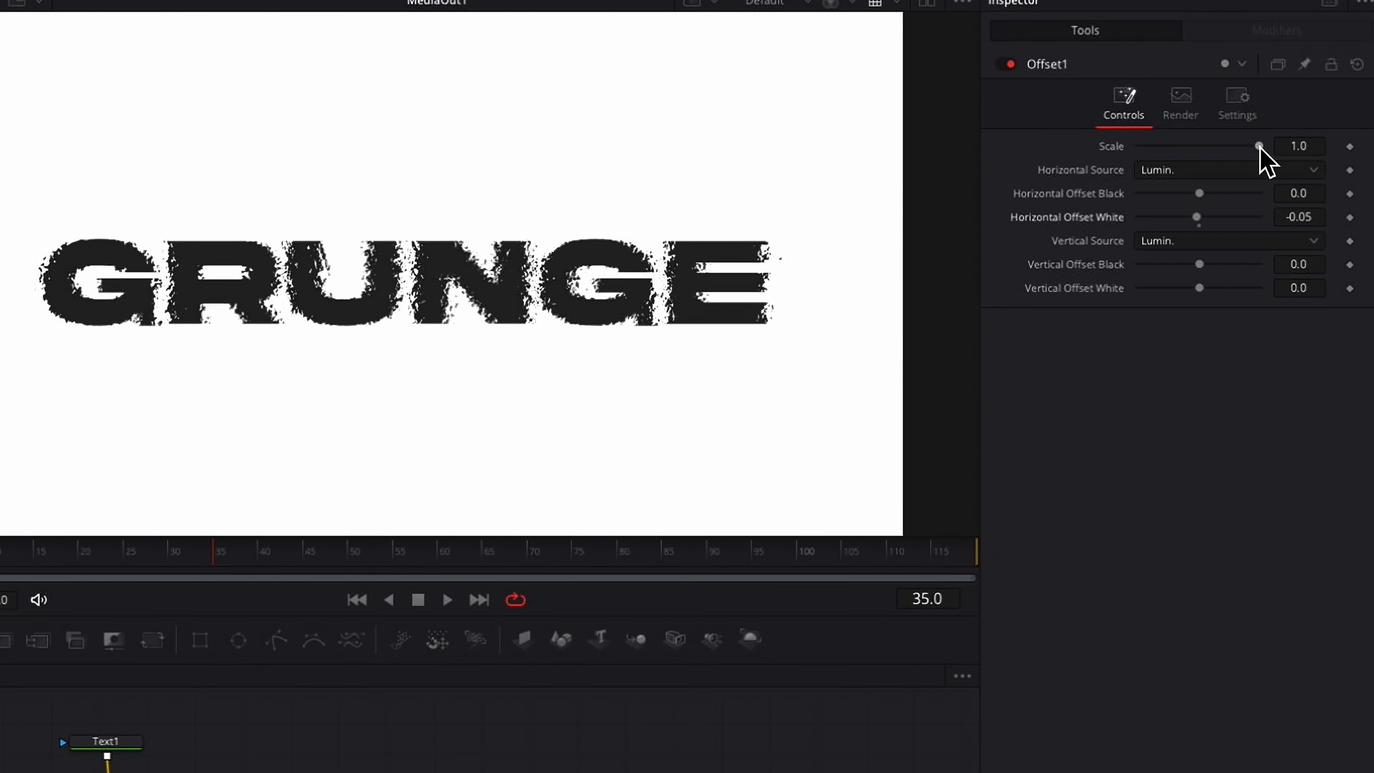
pyautogui.moveTo(1257, 145)
pyautogui.mouseDown()
pyautogui.moveTo(1137, 147)
pyautogui.moveTo(1235, 146)
pyautogui.mouseUp()
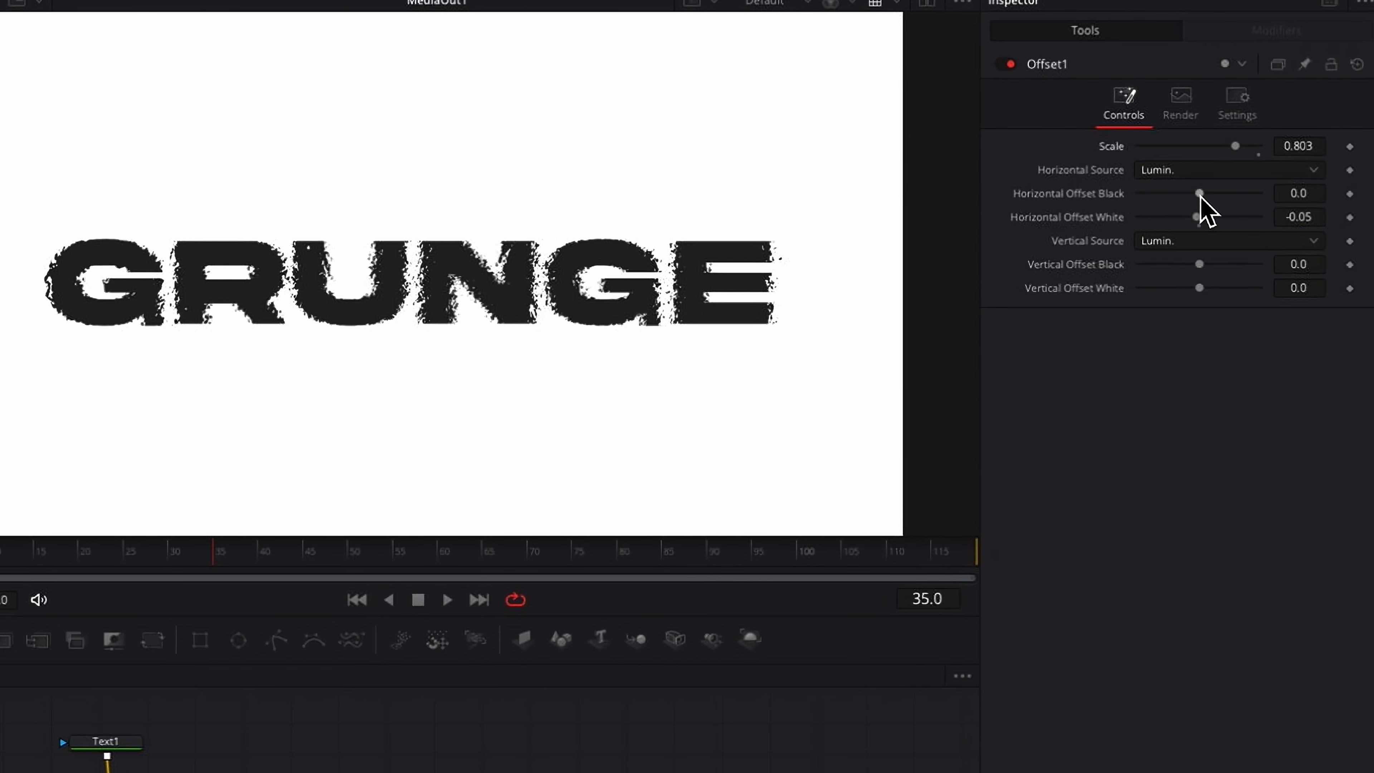
pyautogui.moveTo(1195, 195); pyautogui.dragTo(1196, 196)
# Step: Set Offset1's Vertical Offset Black to -0.03 and its Scale to 0.457
pyautogui.moveTo(330, 612); pyautogui.dragTo(356, 612)
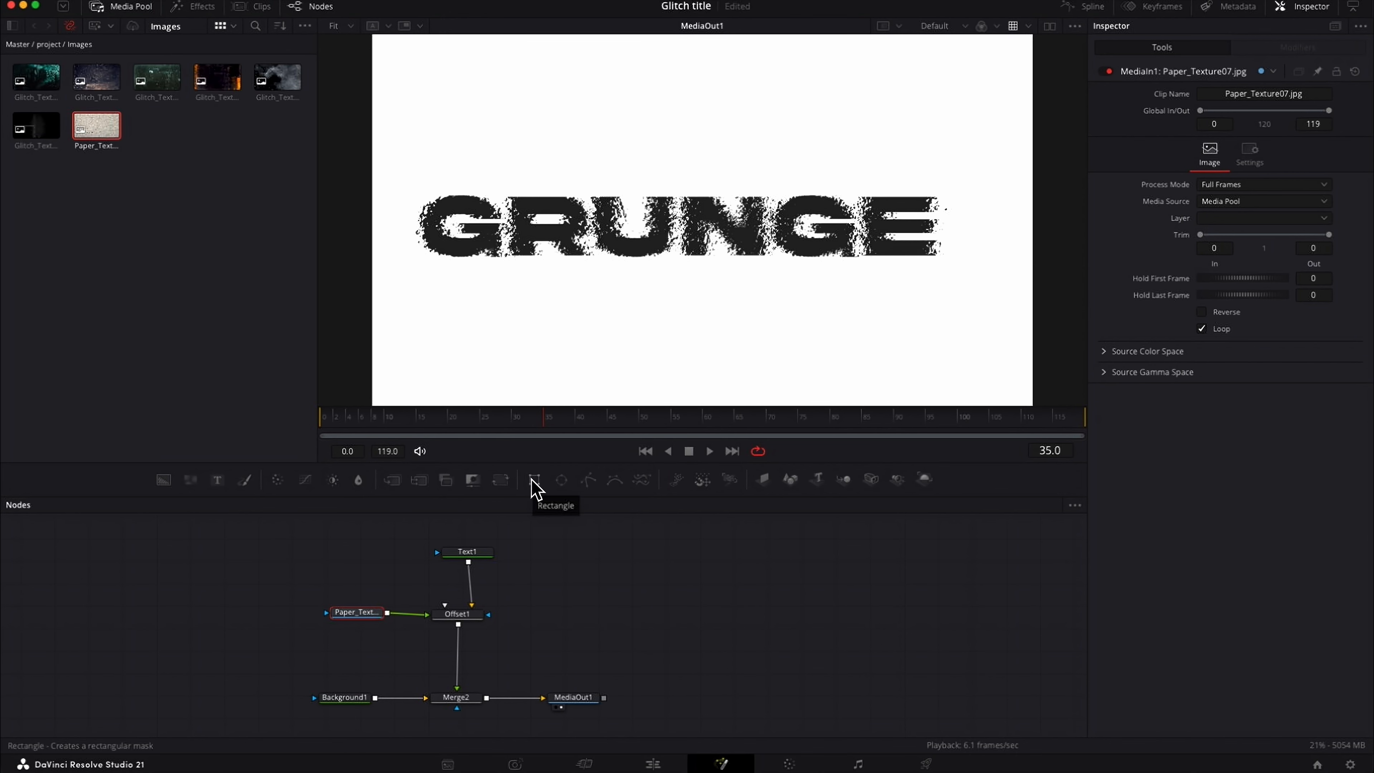
pyautogui.click(458, 616)
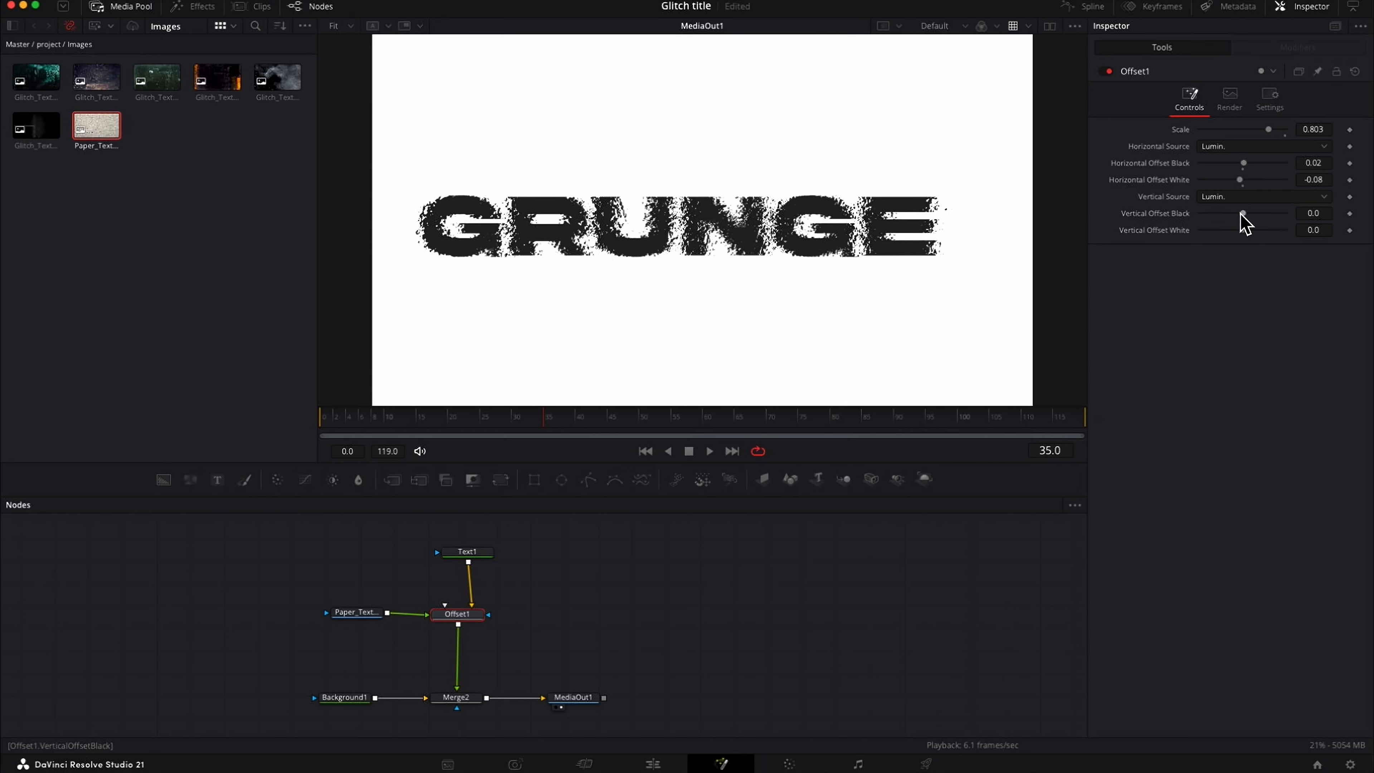
pyautogui.moveTo(1243, 213); pyautogui.dragTo(1241, 213)
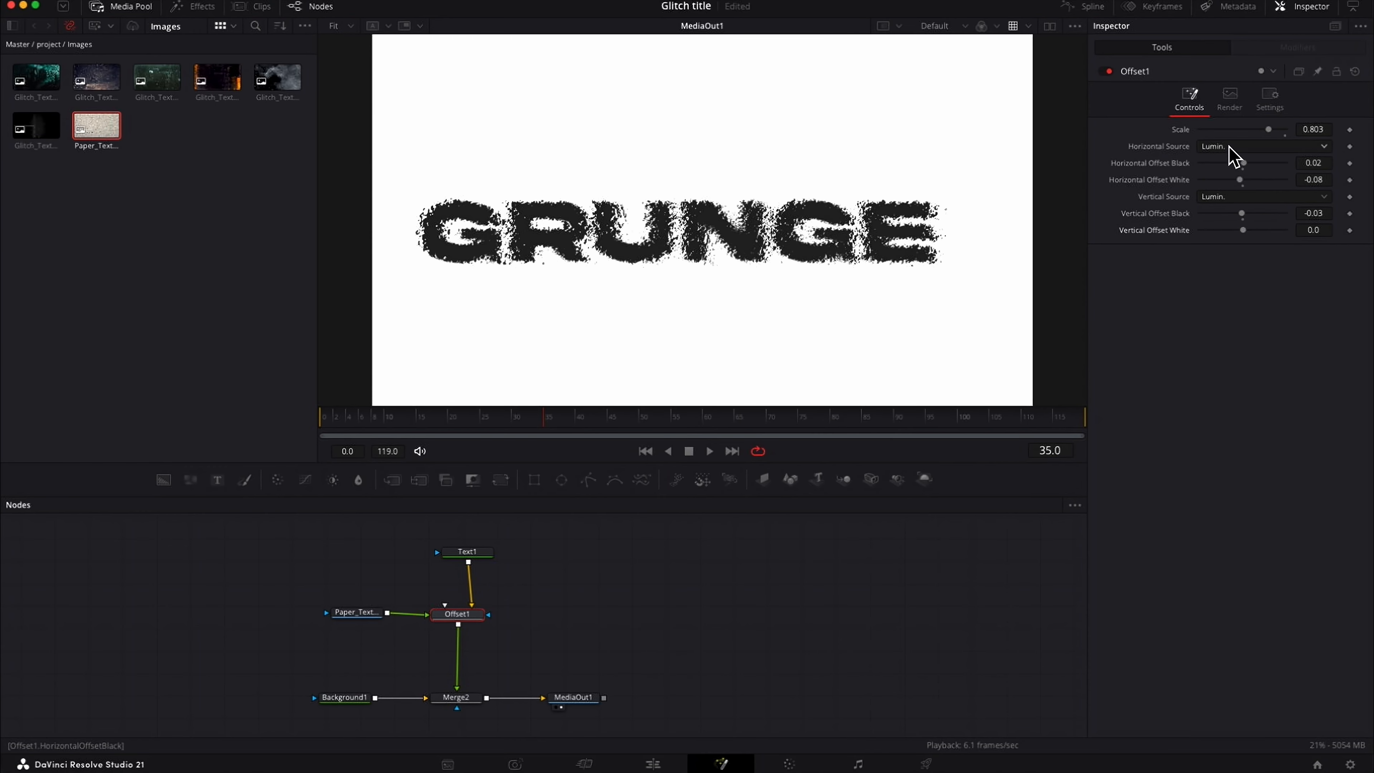
pyautogui.moveTo(1268, 130); pyautogui.dragTo(1238, 128)
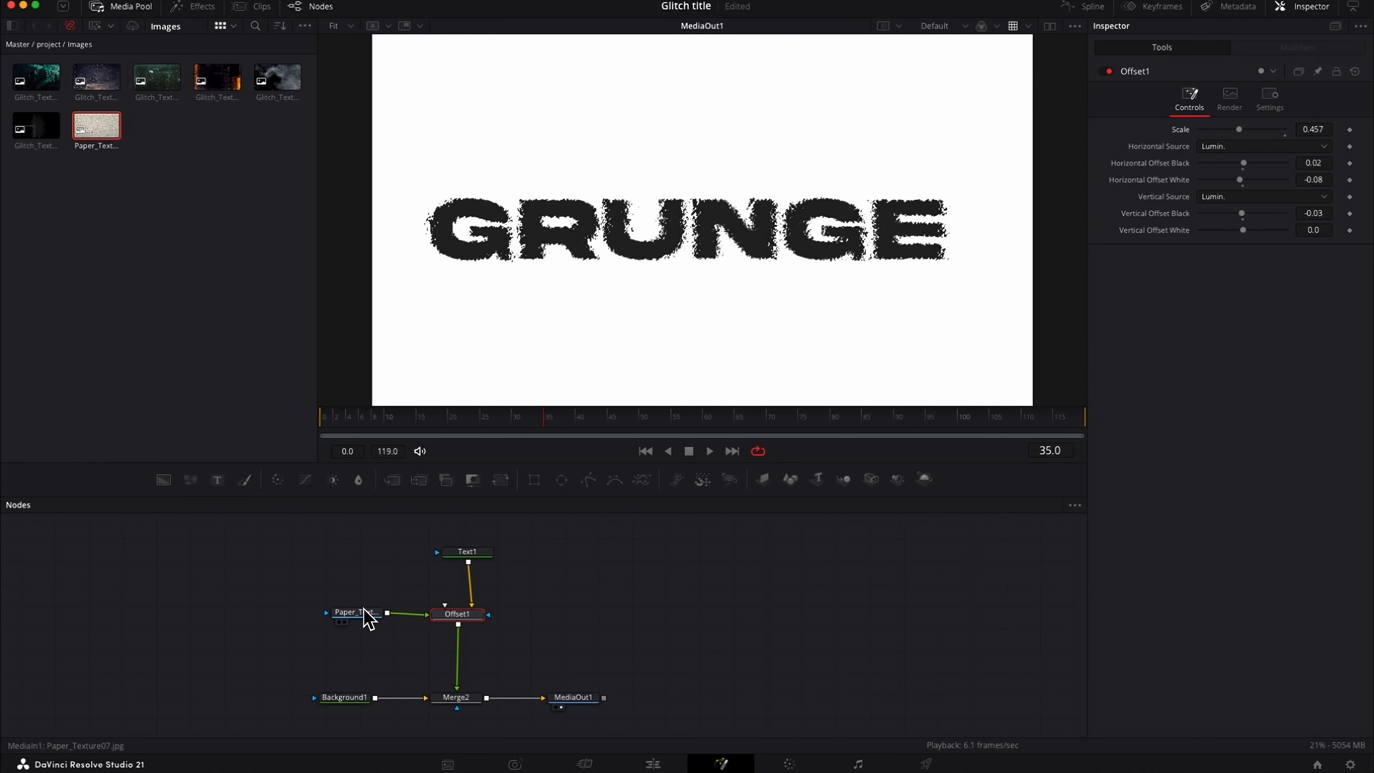
# Step: Make room around the paper texture node and attach a Rectangle mask to its mask input
pyautogui.moveTo(361, 615); pyautogui.dragTo(341, 616)
pyautogui.moveTo(458, 613); pyautogui.dragTo(460, 602)
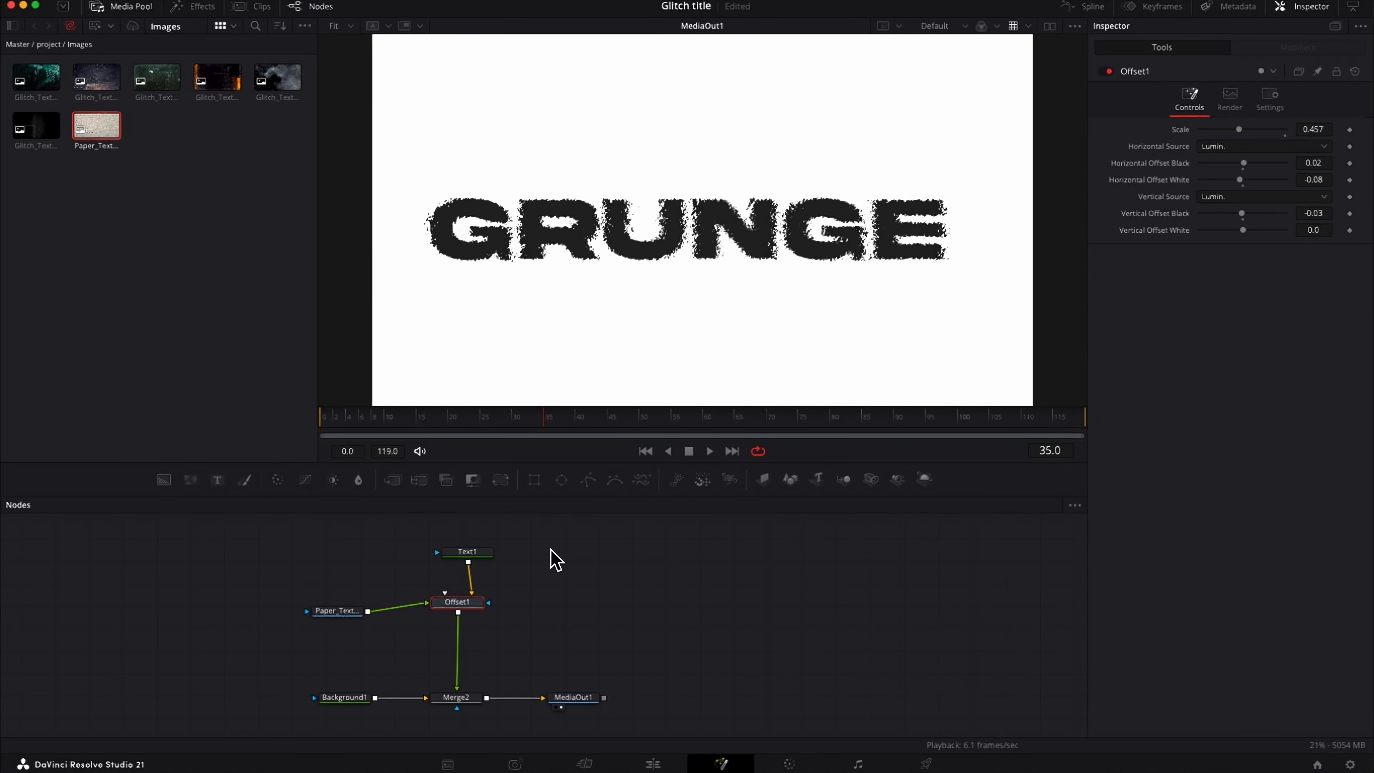
pyautogui.moveTo(537, 479); pyautogui.dragTo(307, 612)
pyautogui.click(253, 611)
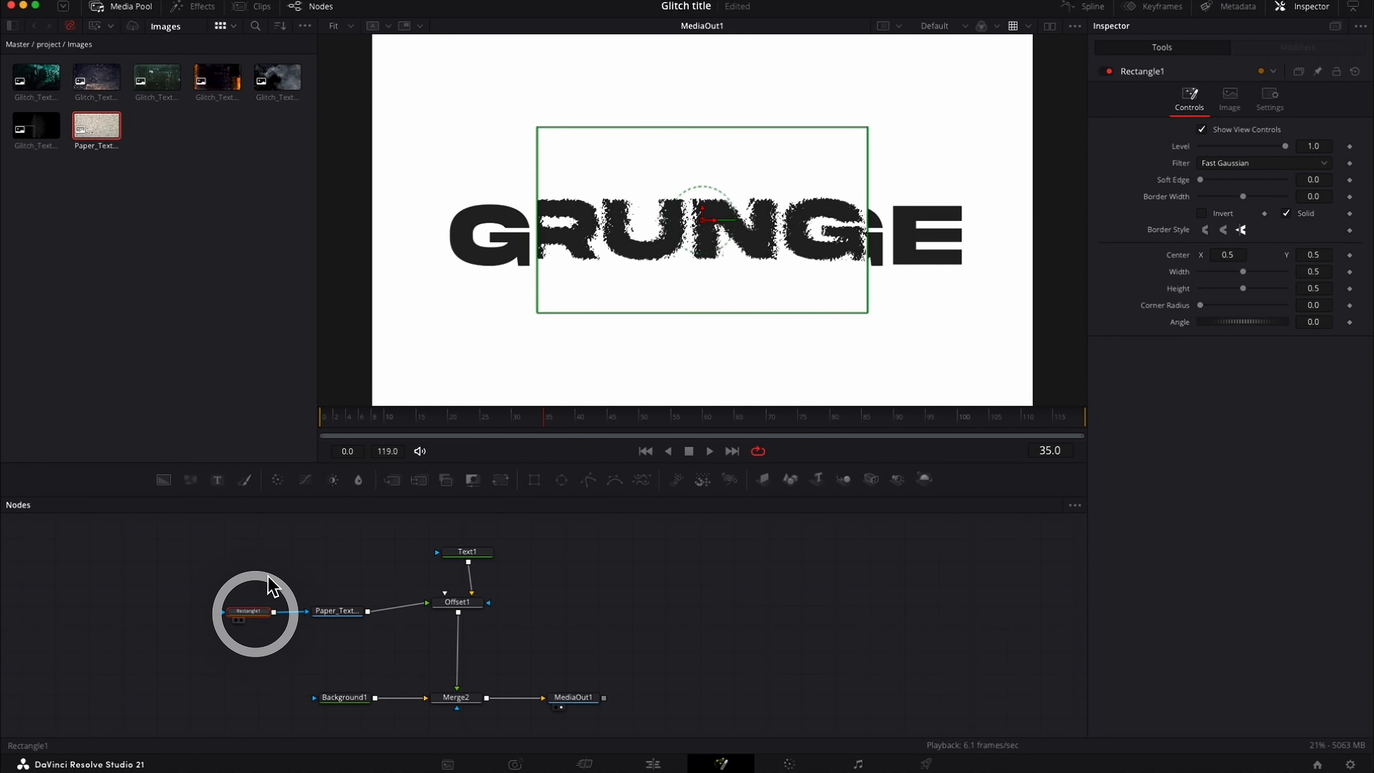
# Step: Move the rectangle mask's center to about X 0.539, Y 0.482 and set its Soft Edge to 0.0488
pyautogui.click(704, 219)
pyautogui.moveTo(704, 219); pyautogui.dragTo(760, 225)
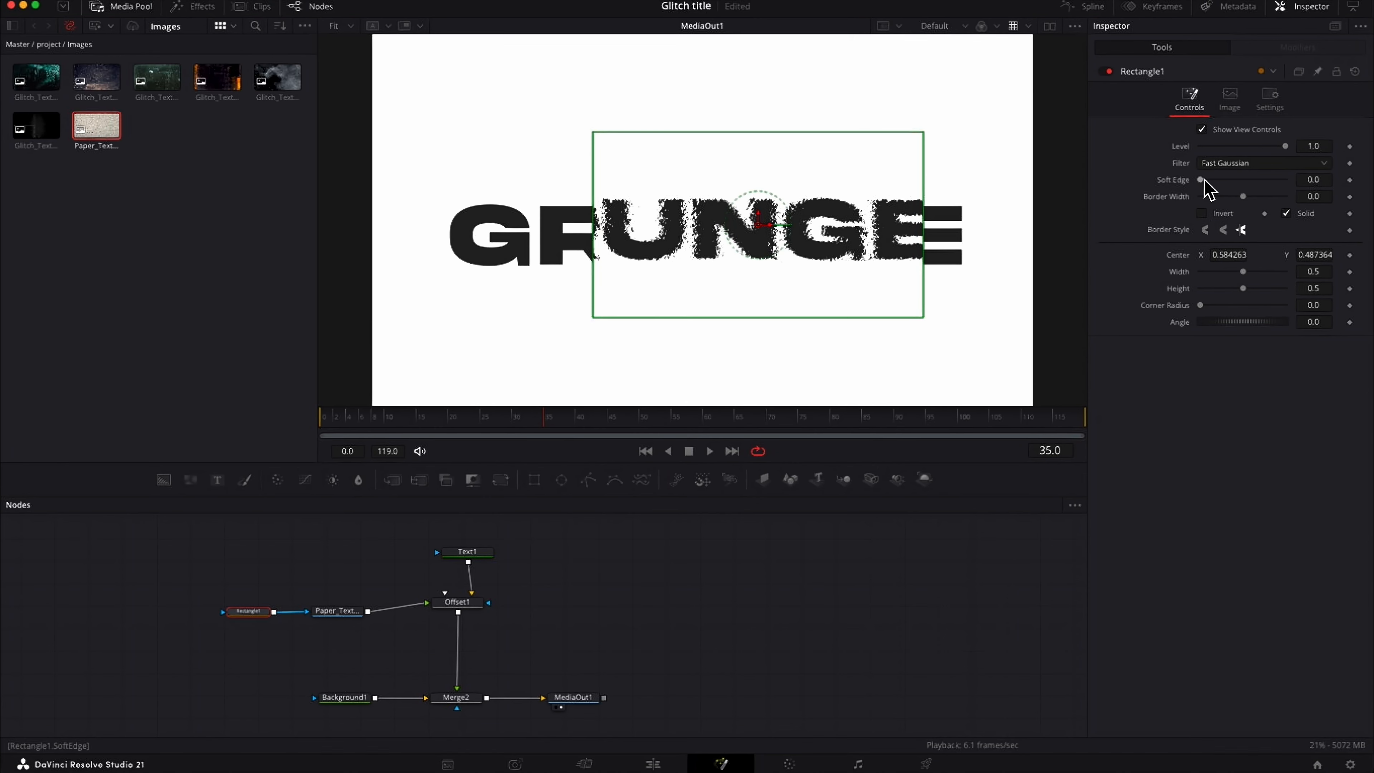
pyautogui.moveTo(1203, 180); pyautogui.dragTo(1224, 181)
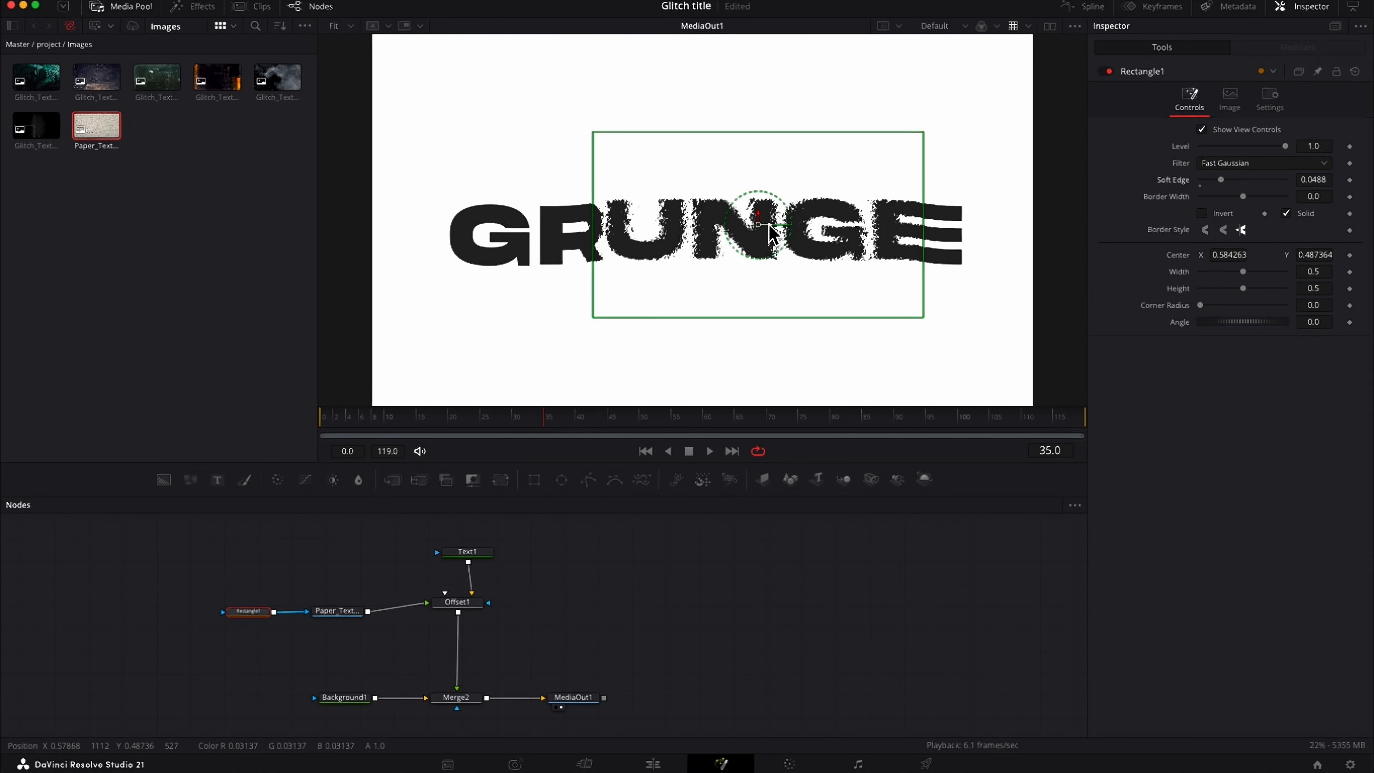
pyautogui.moveTo(758, 225); pyautogui.dragTo(728, 227)
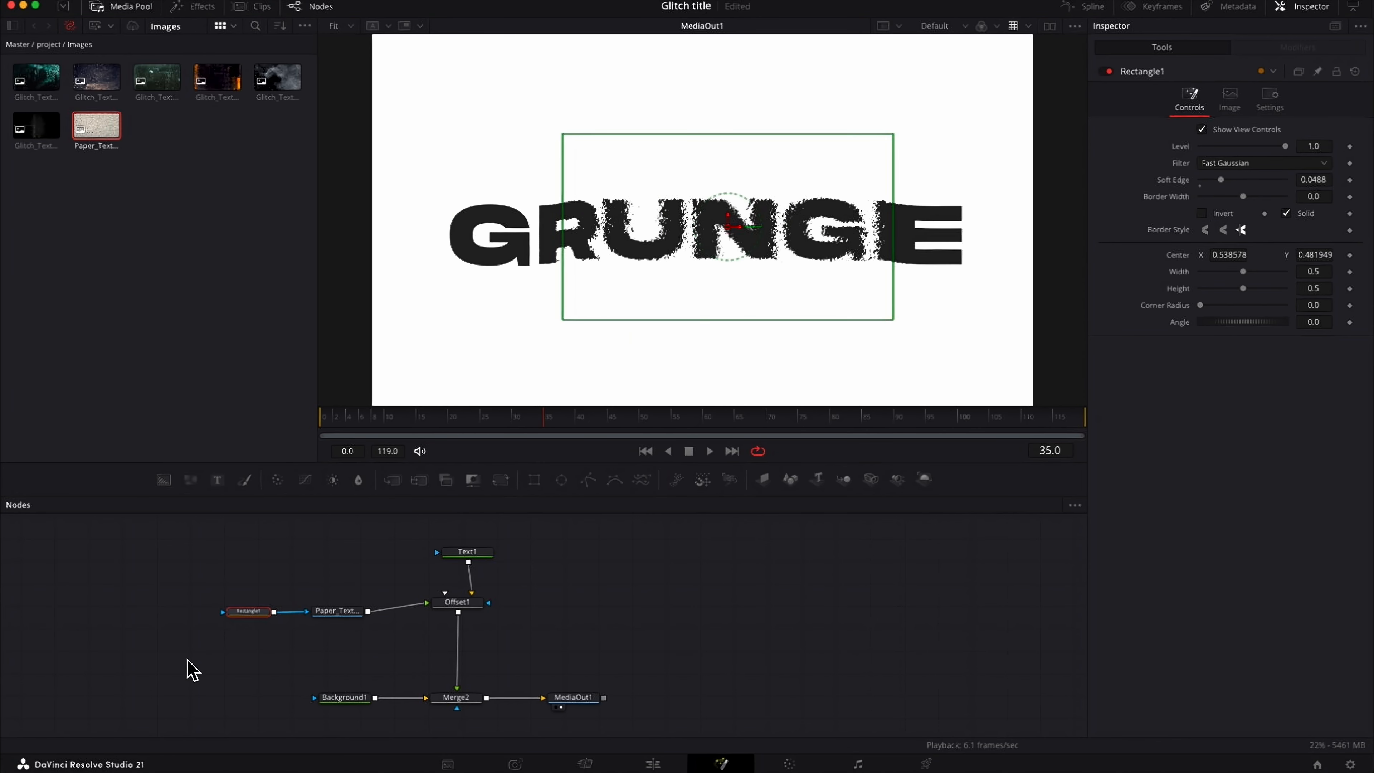
# Step: Disable the rectangle mask and insert a Segment Transform node between Offset1 and Merge2
pyautogui.click(1106, 71)
pyautogui.click(458, 602)
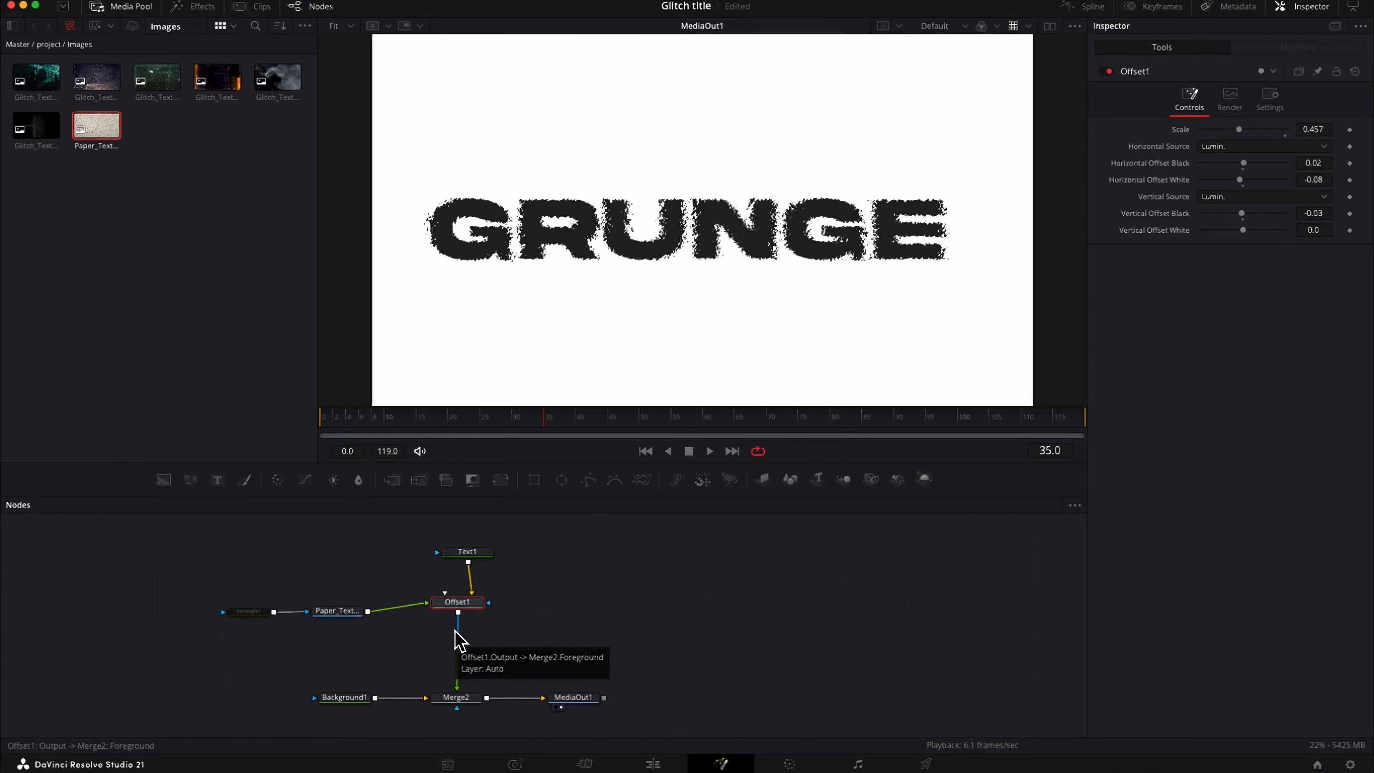
pyautogui.hotkey('shift', 'space')
pyautogui.write('seg')
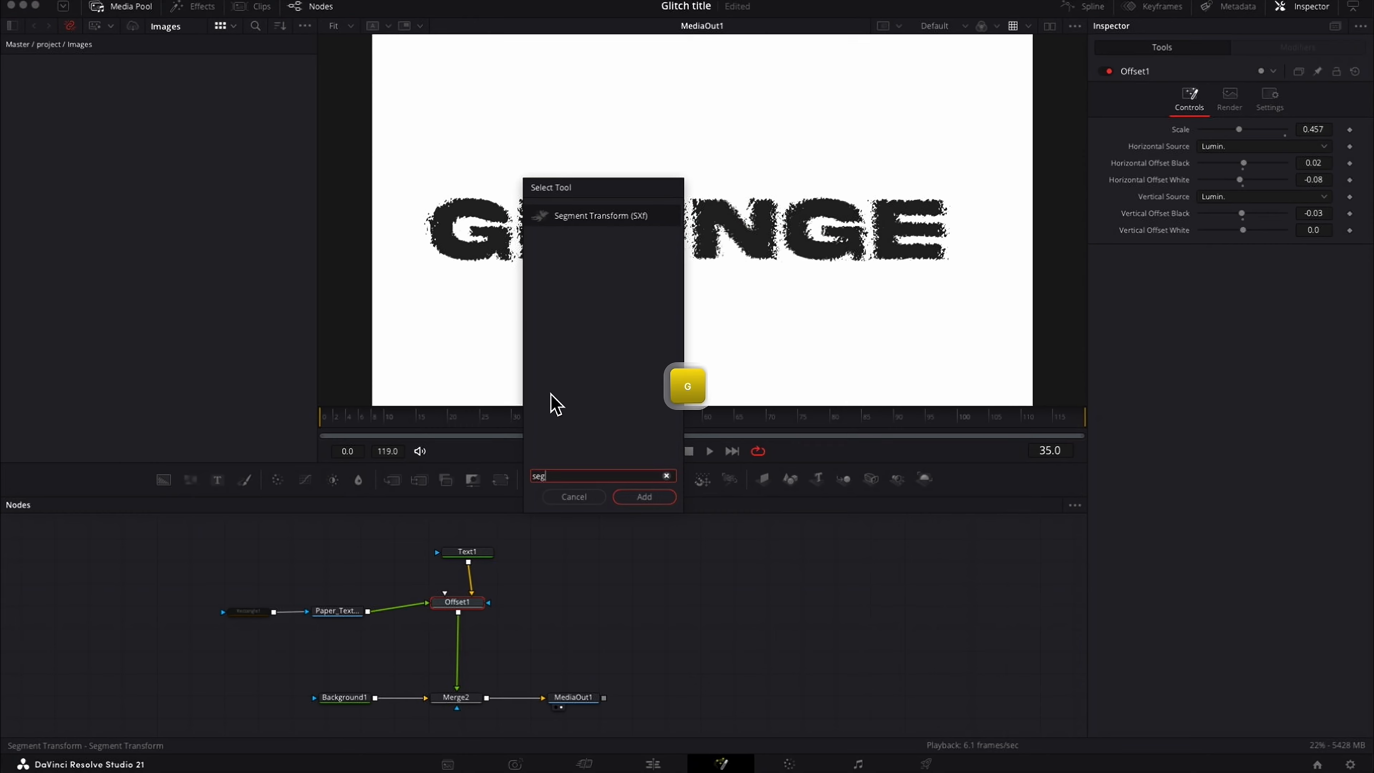
pyautogui.click(654, 502)
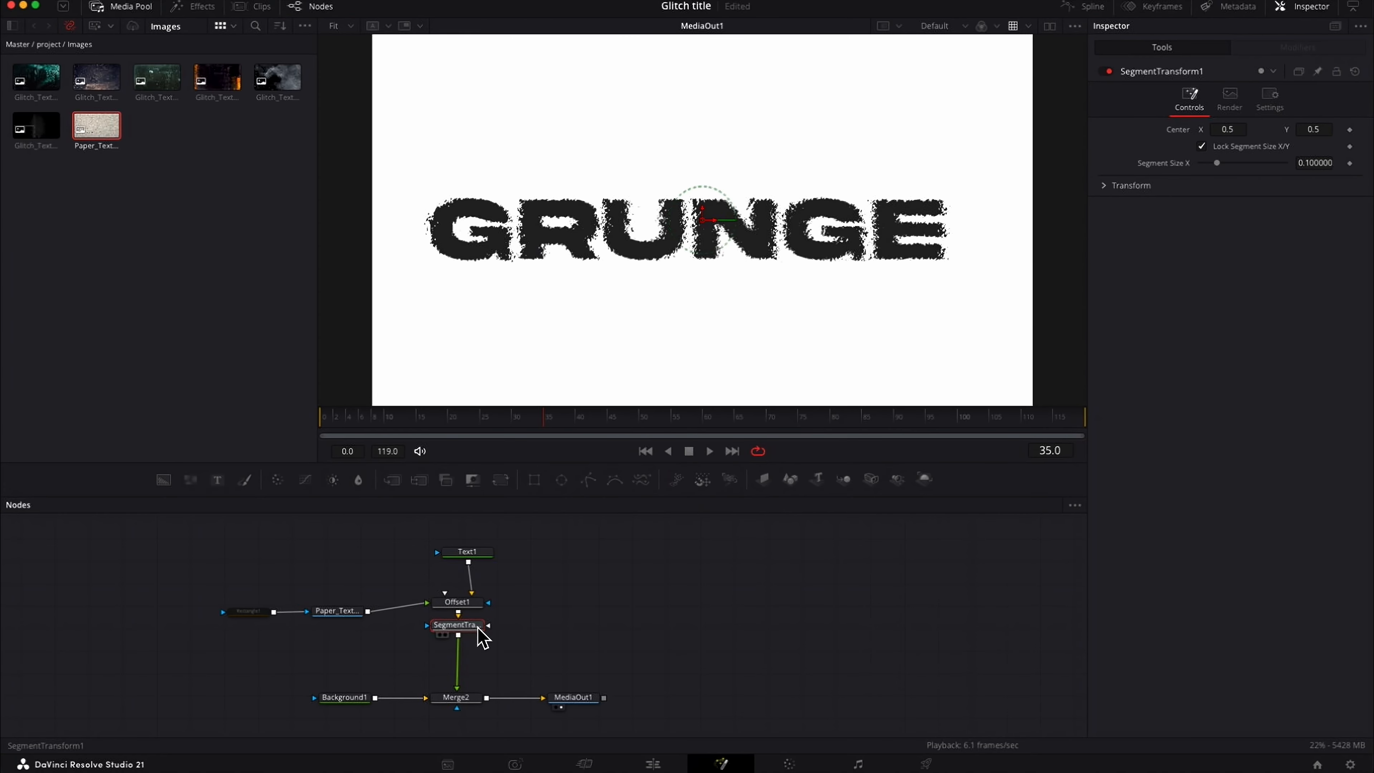
pyautogui.click(470, 637)
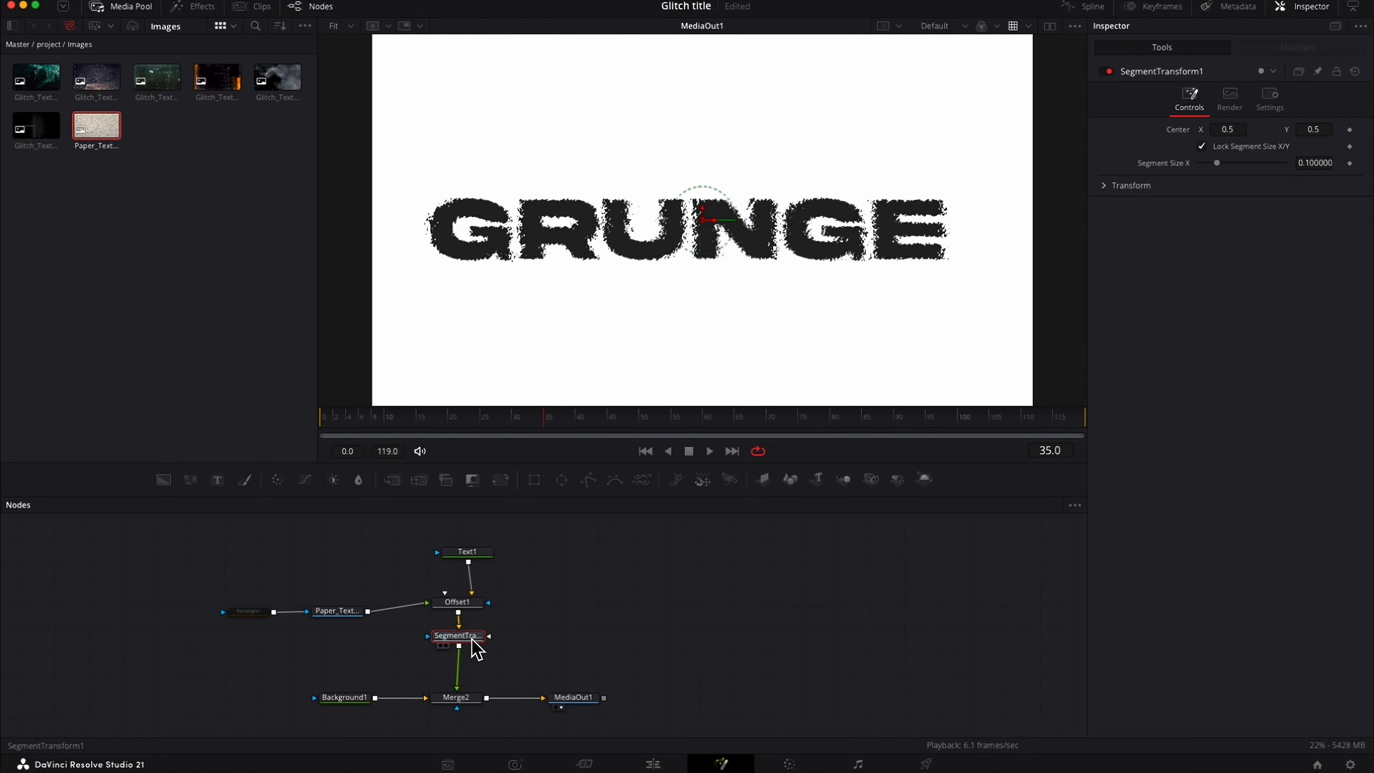
pyautogui.moveTo(463, 635); pyautogui.dragTo(460, 638)
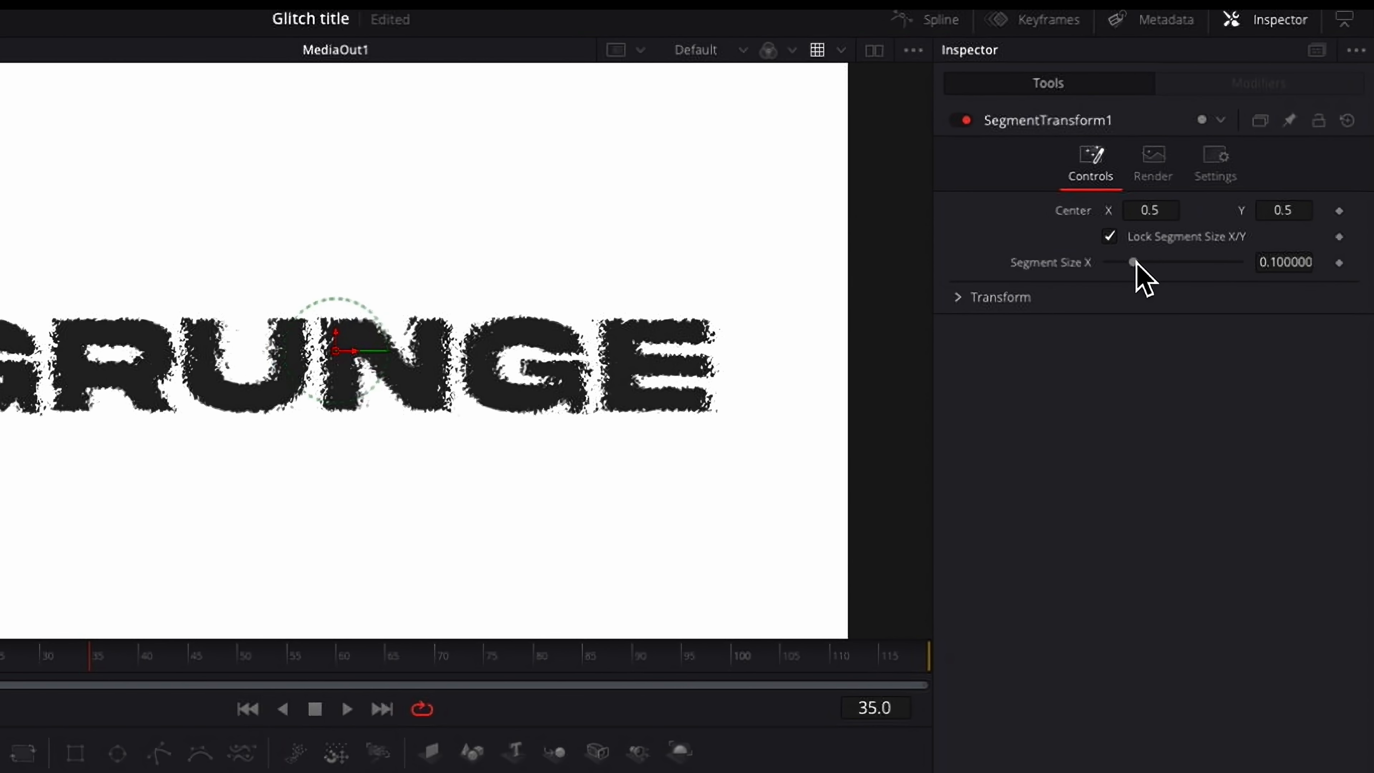
# Step: Set the Segment Transform's Segment Size X to 0.0198 and its transform Scale X to 0.669
pyautogui.moveTo(1135, 265); pyautogui.dragTo(1185, 272)
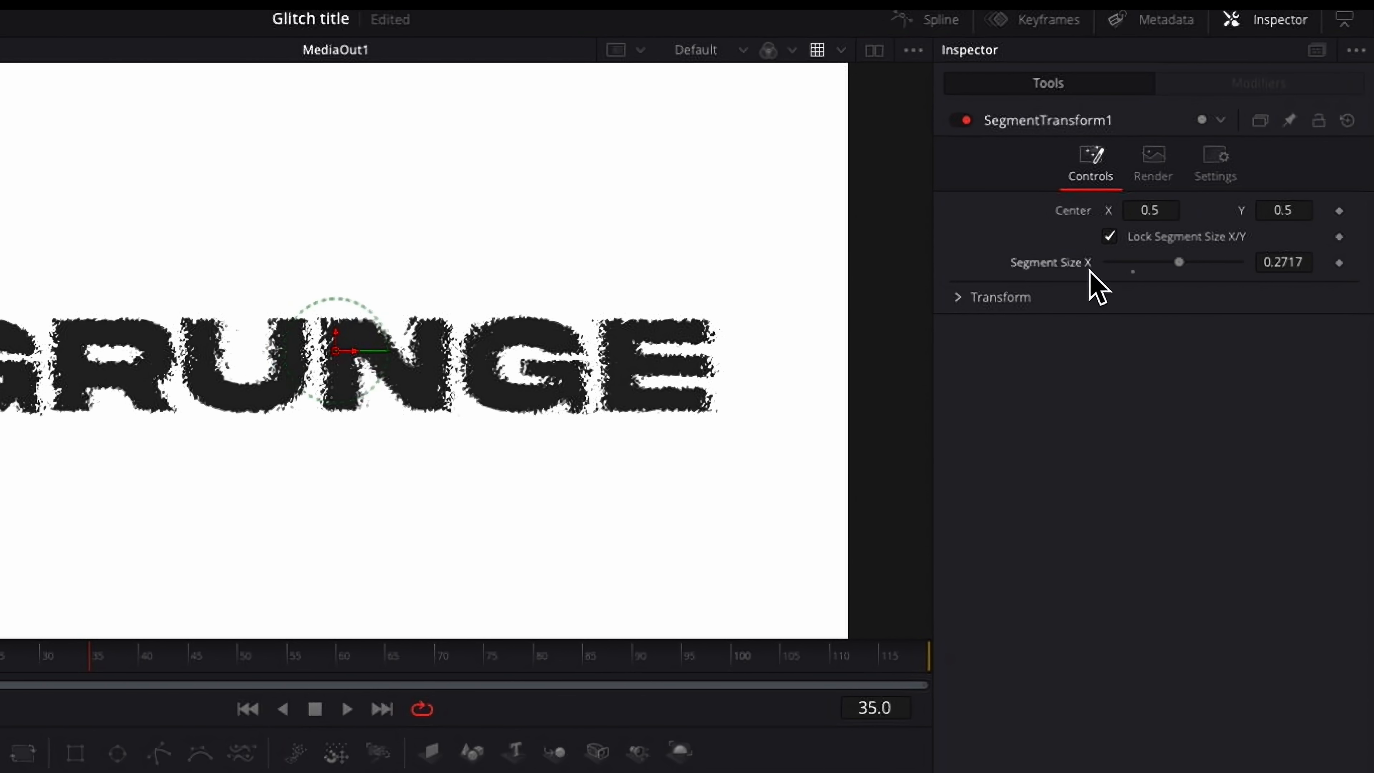
pyautogui.click(960, 299)
pyautogui.moveTo(1134, 378); pyautogui.dragTo(1142, 377)
pyautogui.moveTo(1179, 262); pyautogui.dragTo(1112, 269)
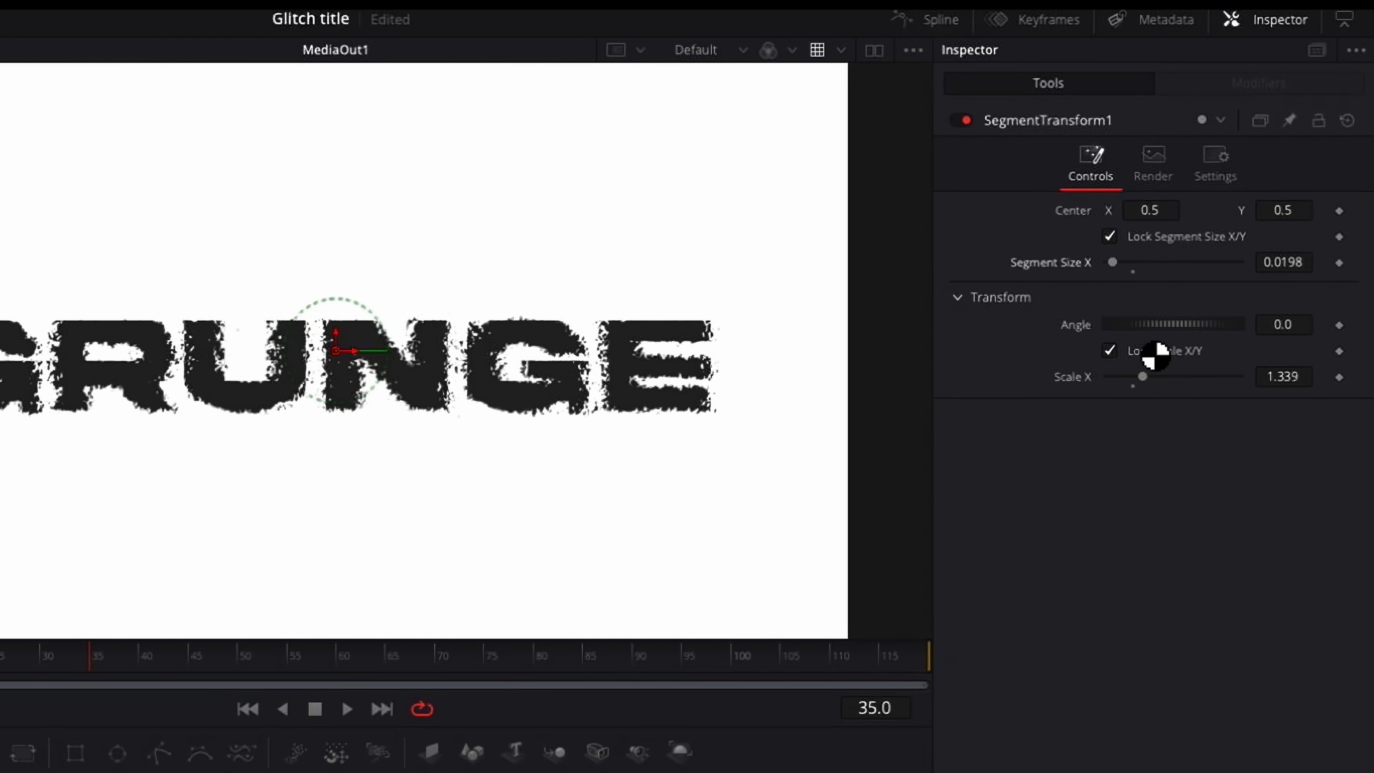
pyautogui.moveTo(1147, 385); pyautogui.dragTo(1131, 389)
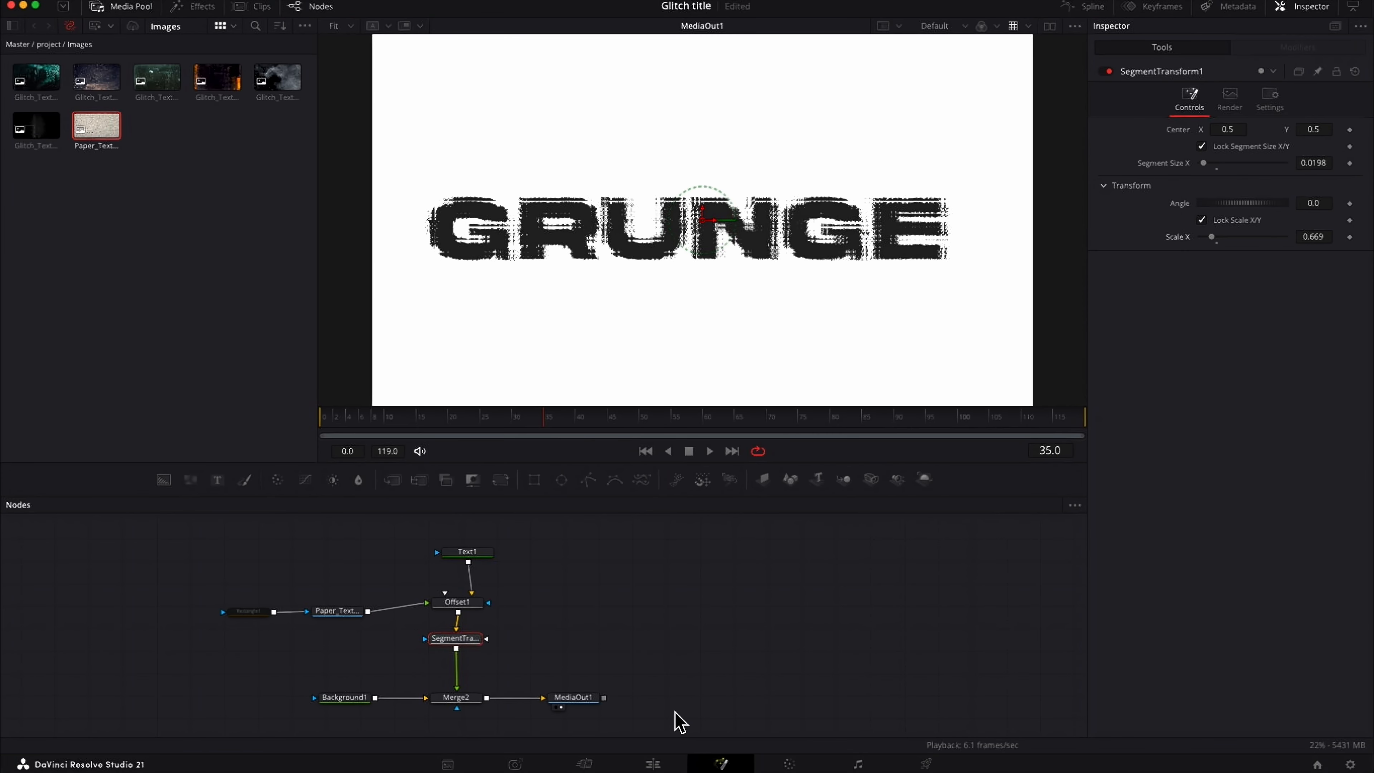
# Step: Insert a Grain node after the Segment Transform and set its Power to 10.24
pyautogui.hotkey('shift', 'space')
pyautogui.write('grain')
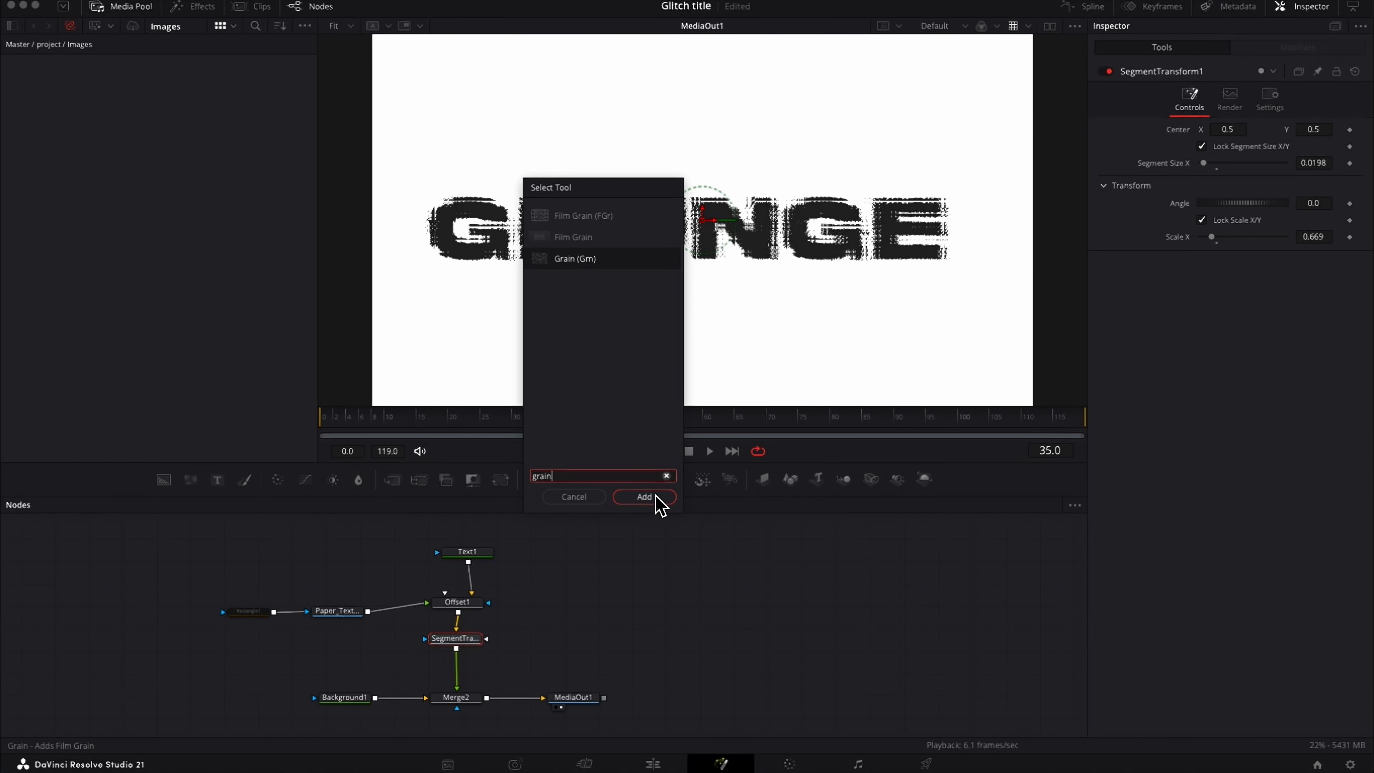
pyautogui.click(649, 497)
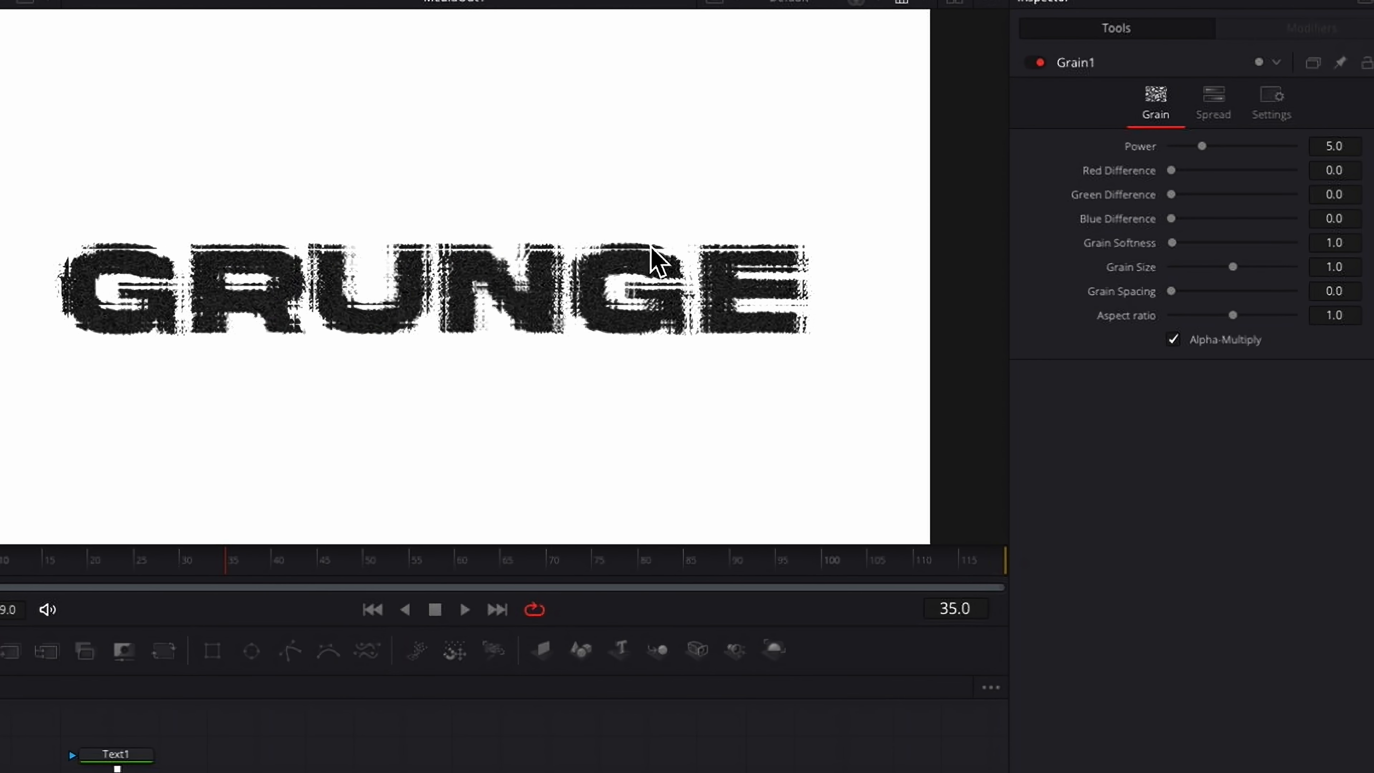
pyautogui.moveTo(1202, 146); pyautogui.dragTo(1233, 147)
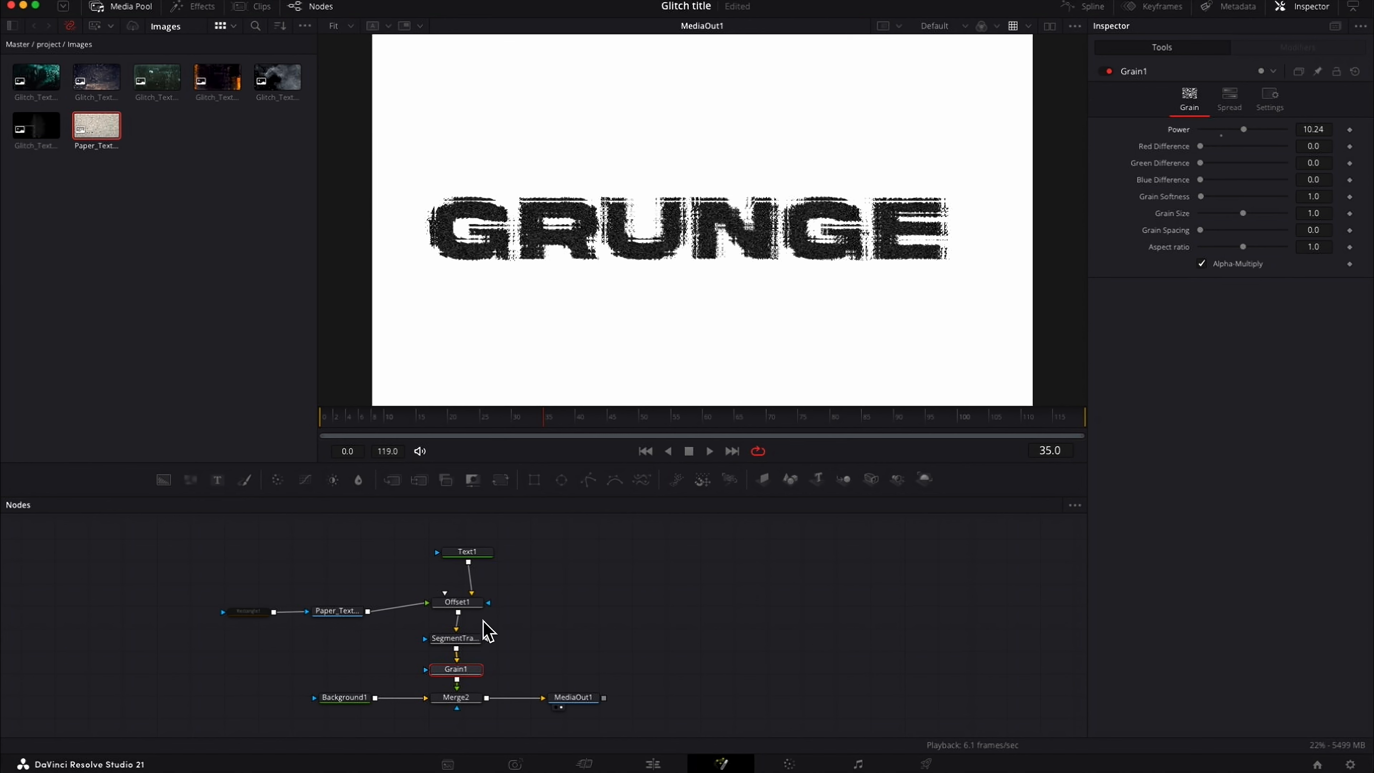
# Step: Lower the Warp amount in Offset1's render settings
pyautogui.click(459, 602)
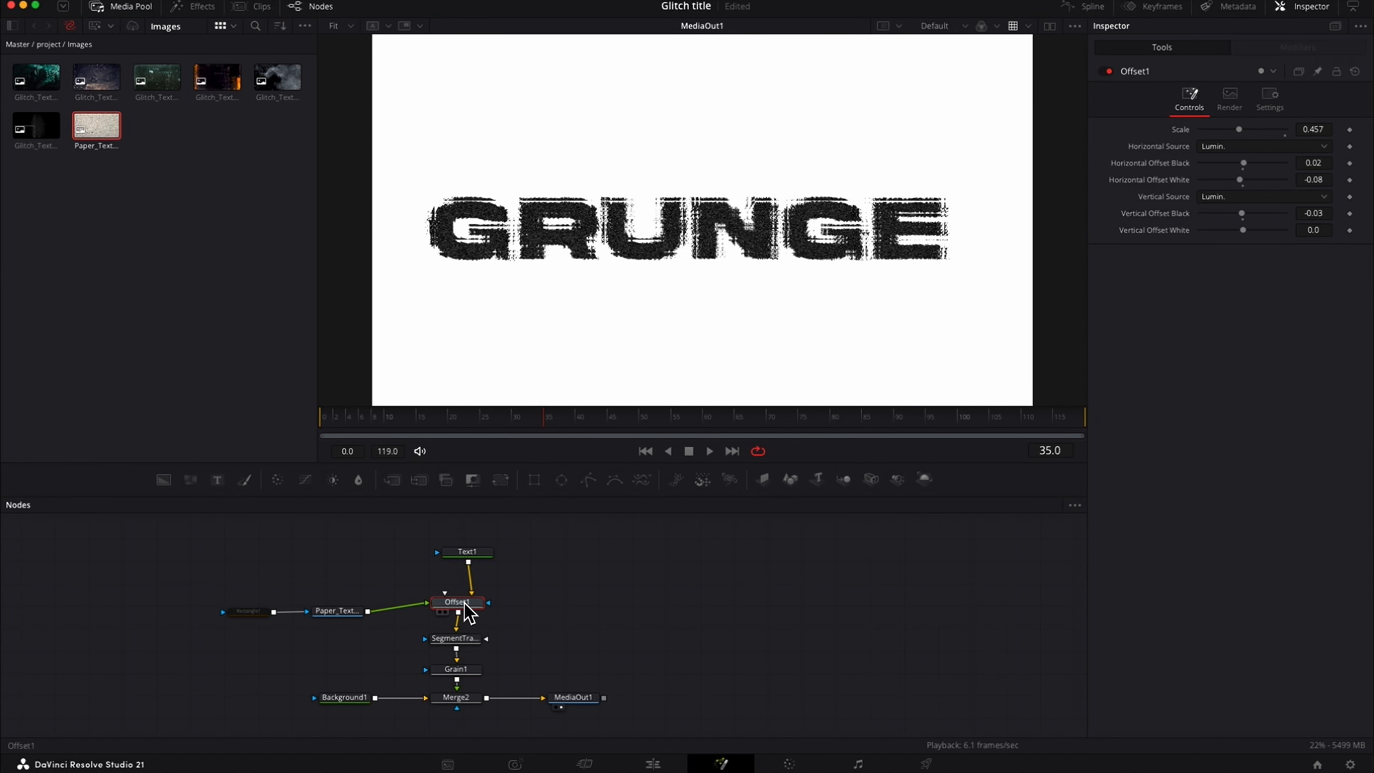
pyautogui.click(1230, 97)
pyautogui.moveTo(1285, 130); pyautogui.dragTo(1159, 144)
# Step: Adjust the Warp amount in the Segment Transform's render settings
pyautogui.click(456, 638)
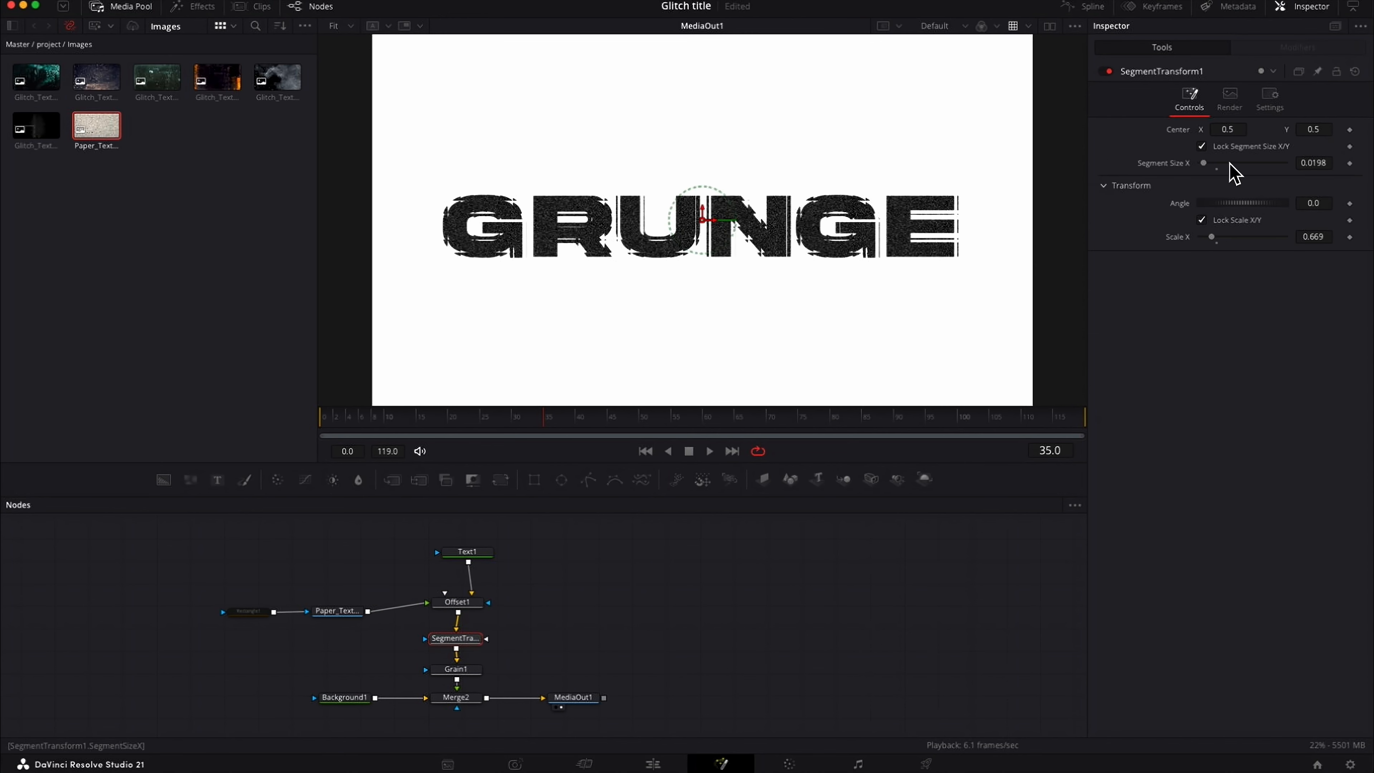
pyautogui.click(1229, 100)
pyautogui.moveTo(1285, 135)
pyautogui.mouseDown()
pyautogui.moveTo(1190, 141)
pyautogui.moveTo(1165, 129)
pyautogui.moveTo(1325, 142)
pyautogui.moveTo(1146, 142)
pyautogui.moveTo(1308, 143)
pyautogui.mouseUp()
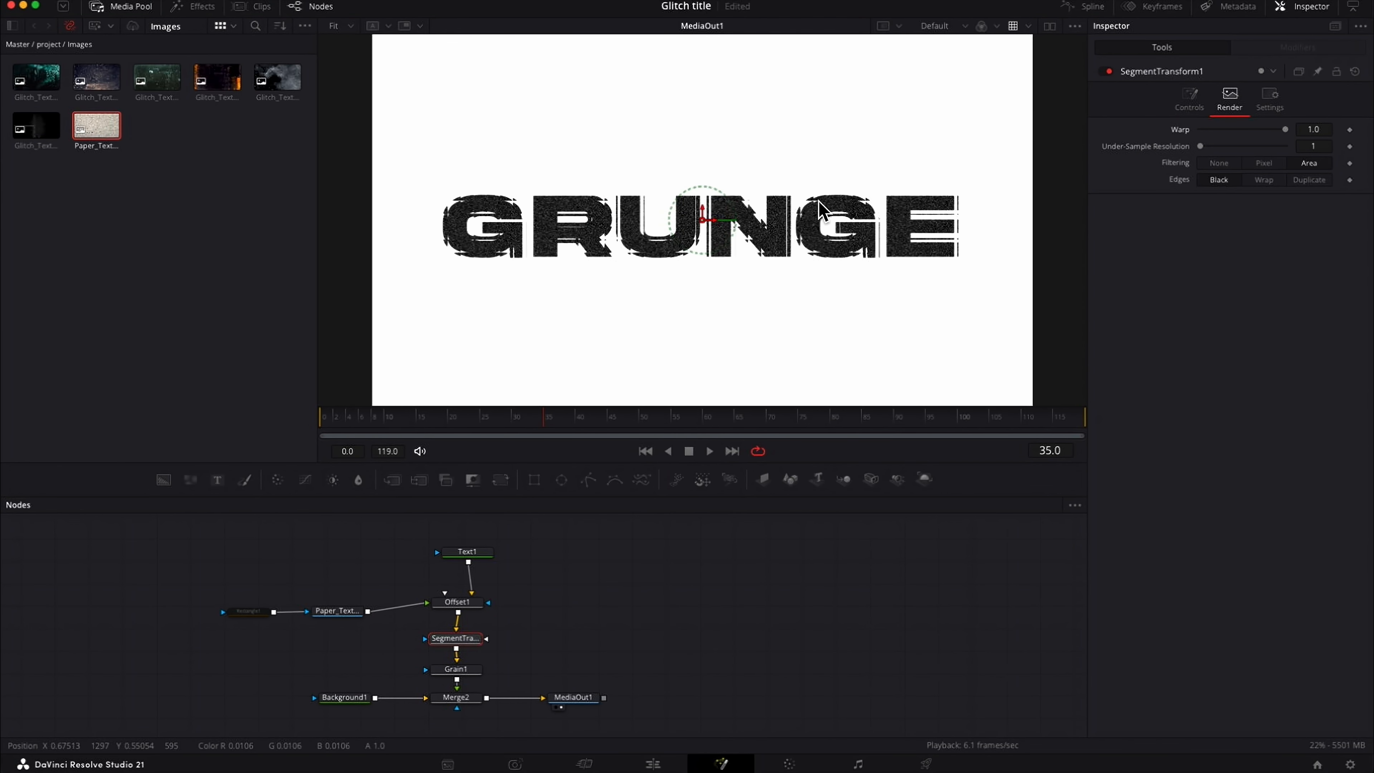
pyautogui.moveTo(1285, 130); pyautogui.dragTo(1180, 139)
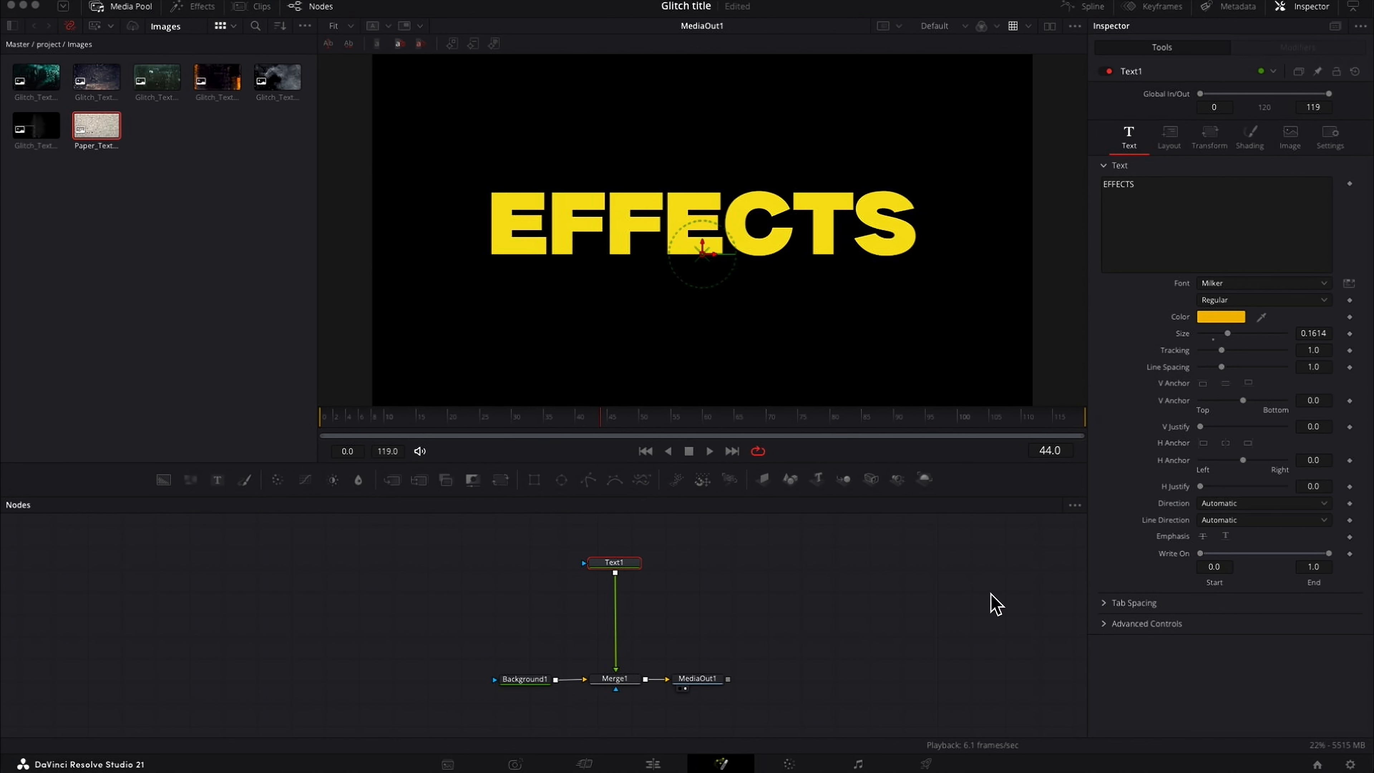
# Step: In the EFFECTS composition, insert a Prism Blur node after Text1 with Blur Strength 0.205 and Aberration Distance 0.079
pyautogui.click(625, 549)
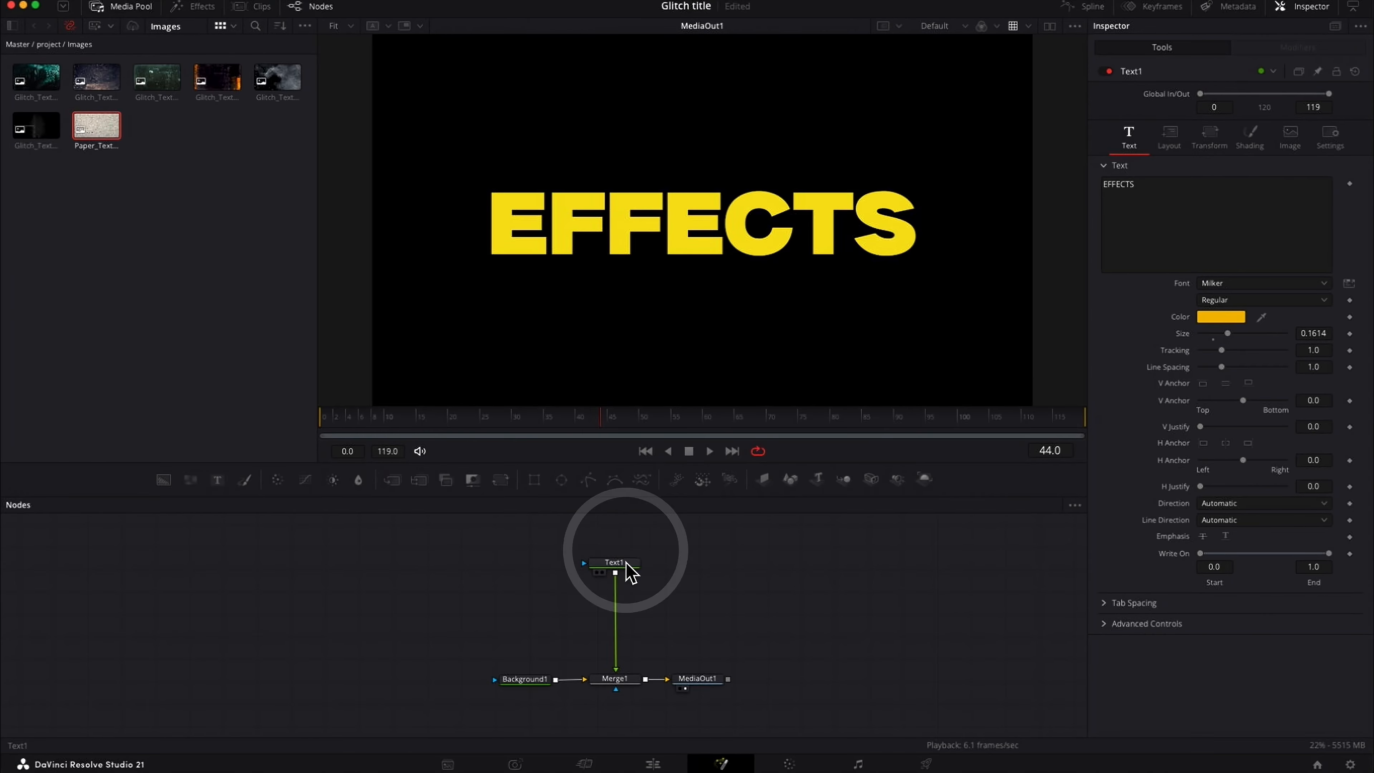
pyautogui.moveTo(625, 562); pyautogui.dragTo(628, 564)
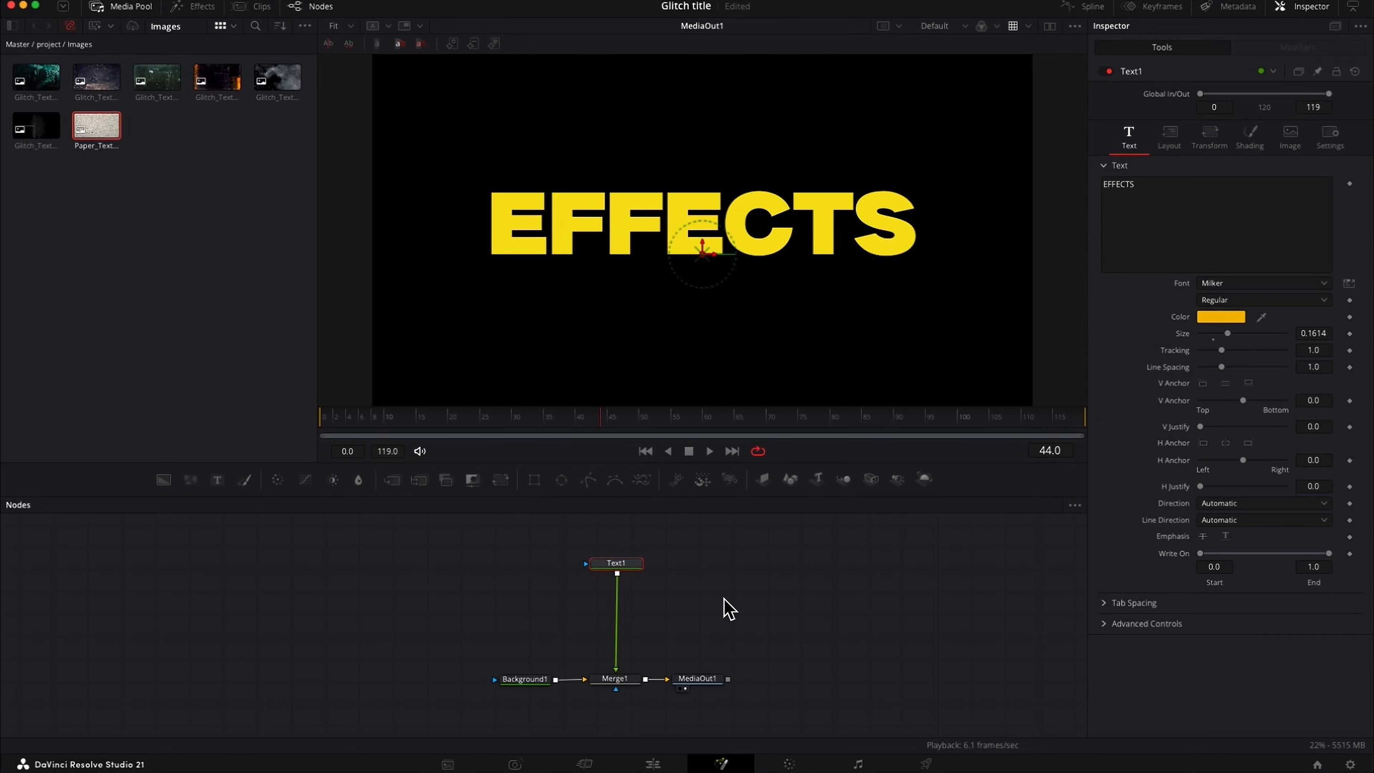
pyautogui.hotkey('shift', 'space')
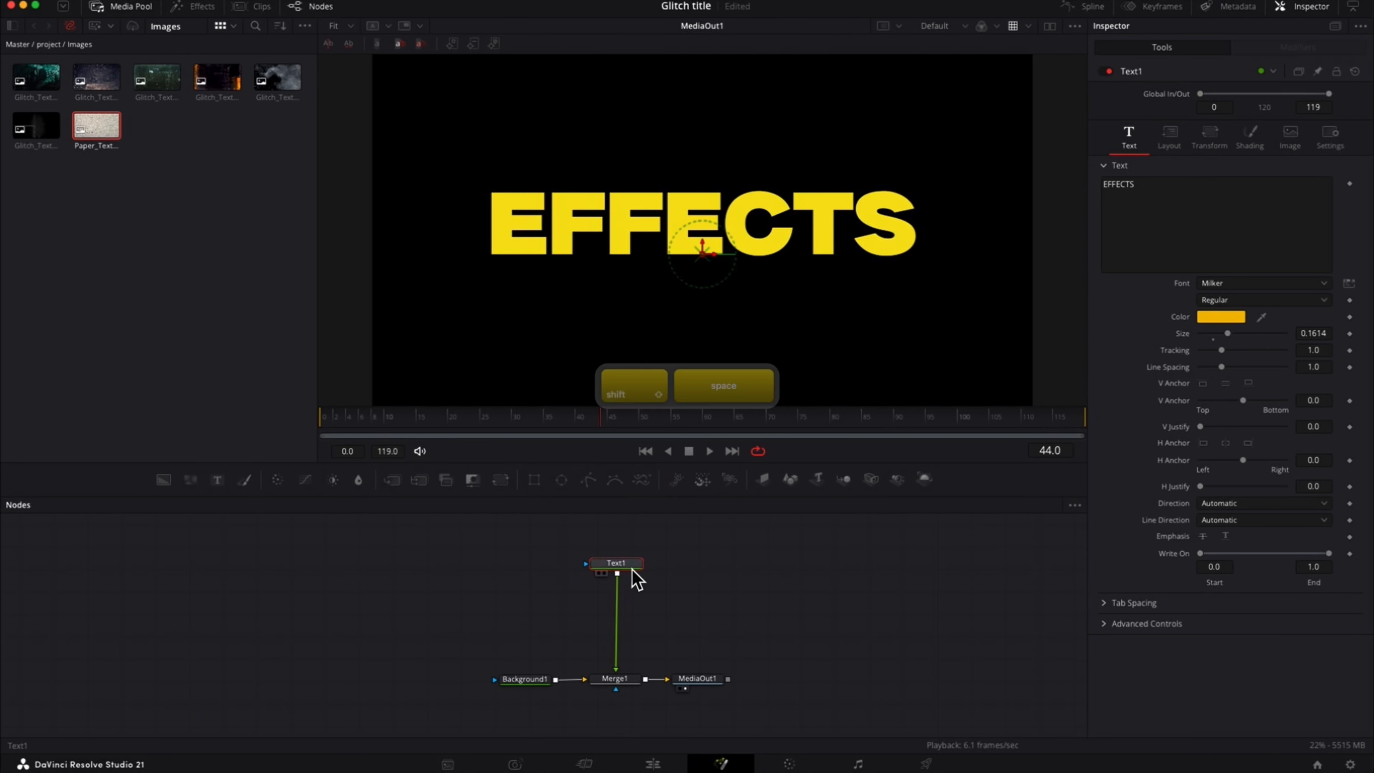
pyautogui.write('prism')
pyautogui.press('Return')
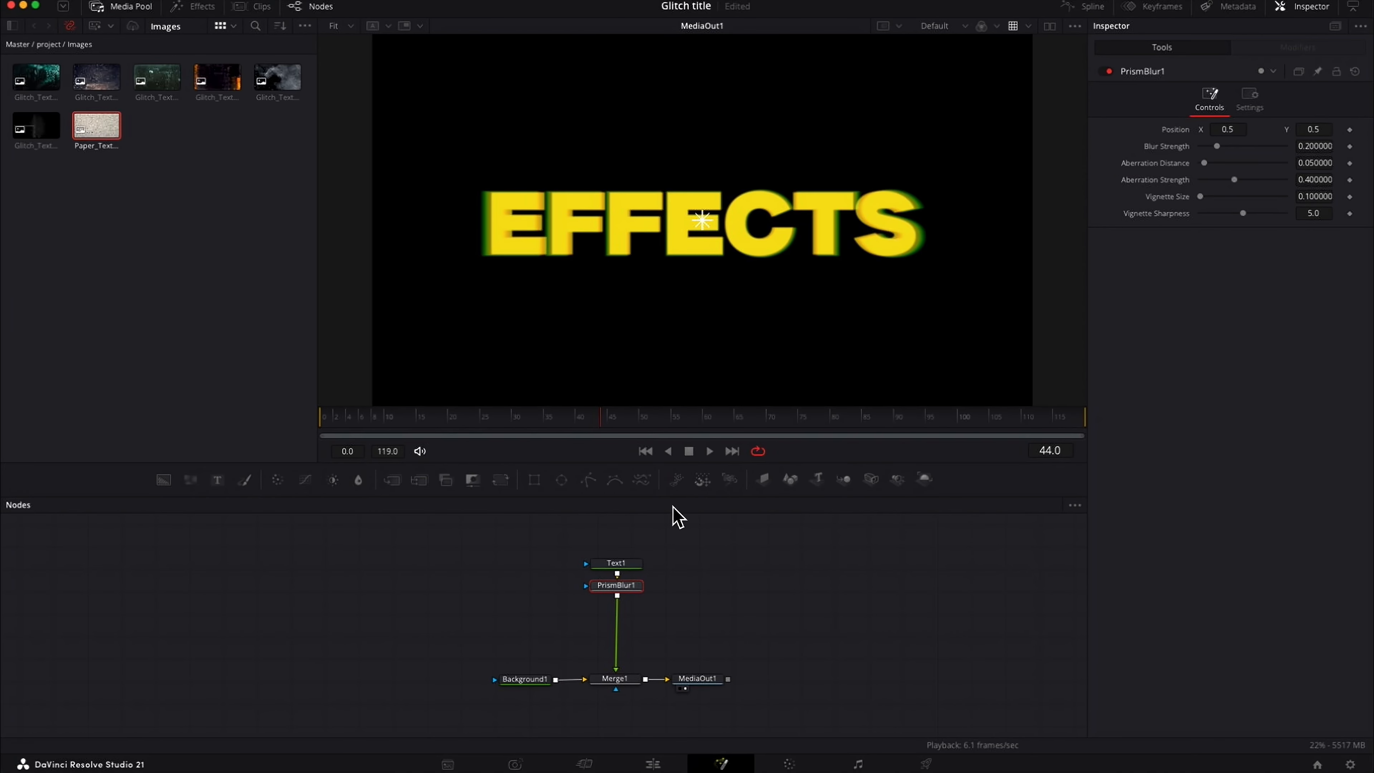
pyautogui.moveTo(626, 590); pyautogui.dragTo(625, 602)
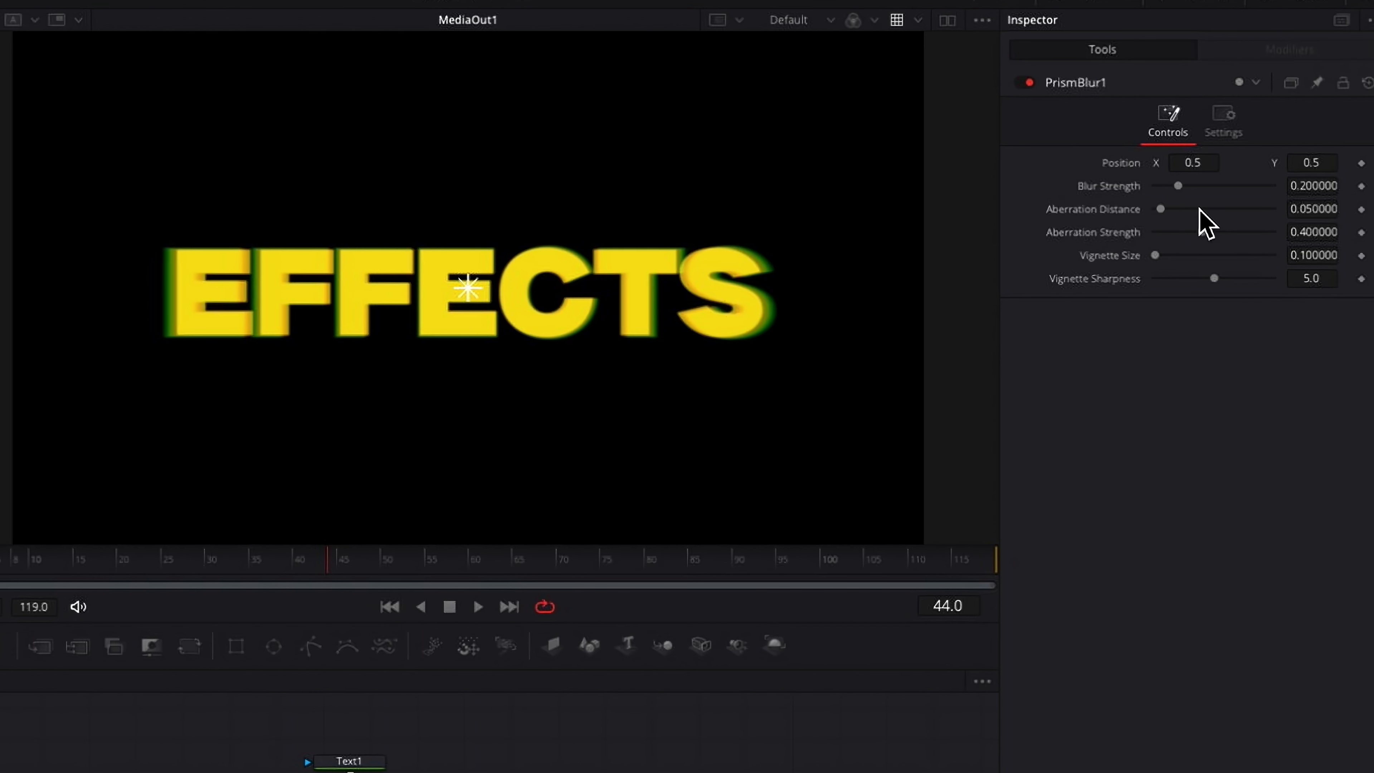
pyautogui.moveTo(1179, 186)
pyautogui.mouseDown()
pyautogui.moveTo(1201, 190)
pyautogui.moveTo(1181, 190)
pyautogui.moveTo(1189, 215)
pyautogui.mouseUp()
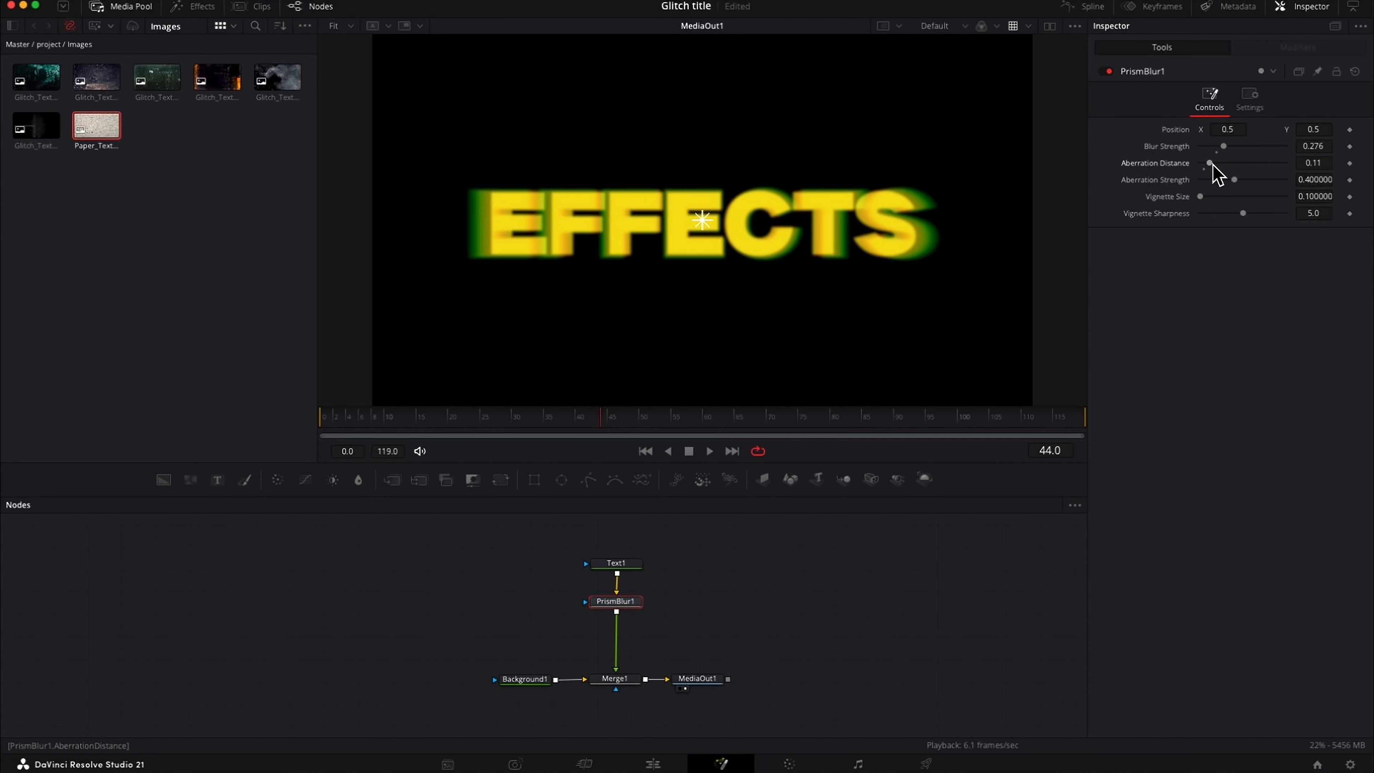
# Step: Insert a Mosaic Blur node after PrismBlur1 and space out the node chain above Merge1
pyautogui.hotkey('shift', 'space')
pyautogui.write('m')
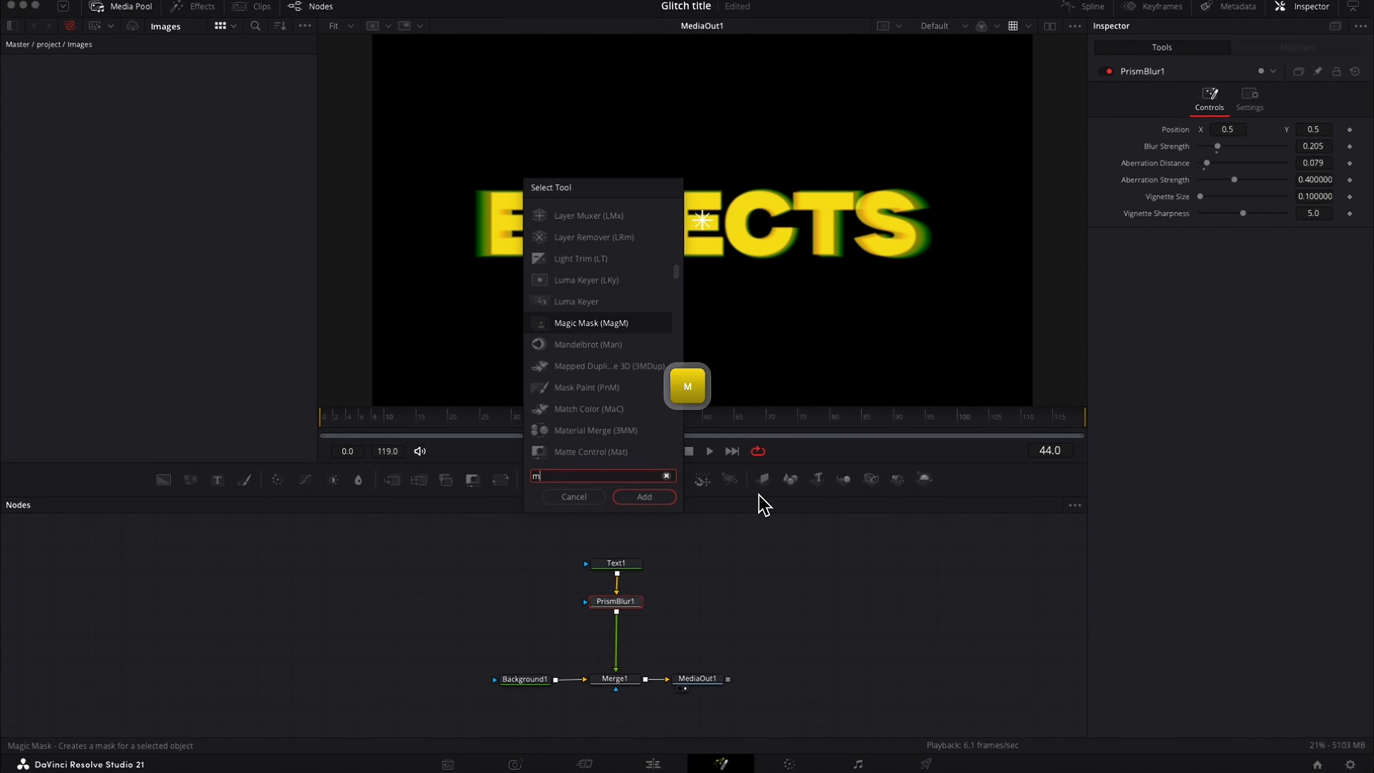
pyautogui.write('osaic')
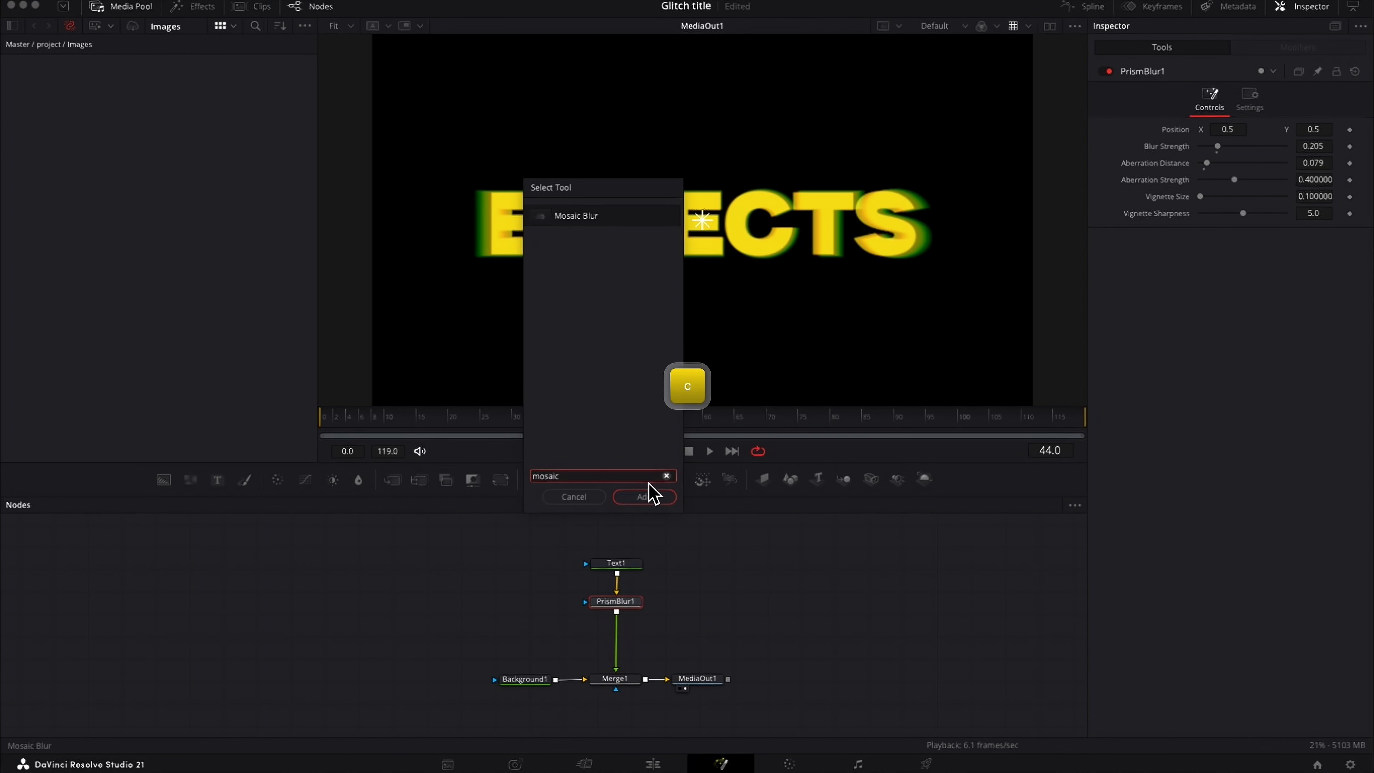
pyautogui.click(646, 496)
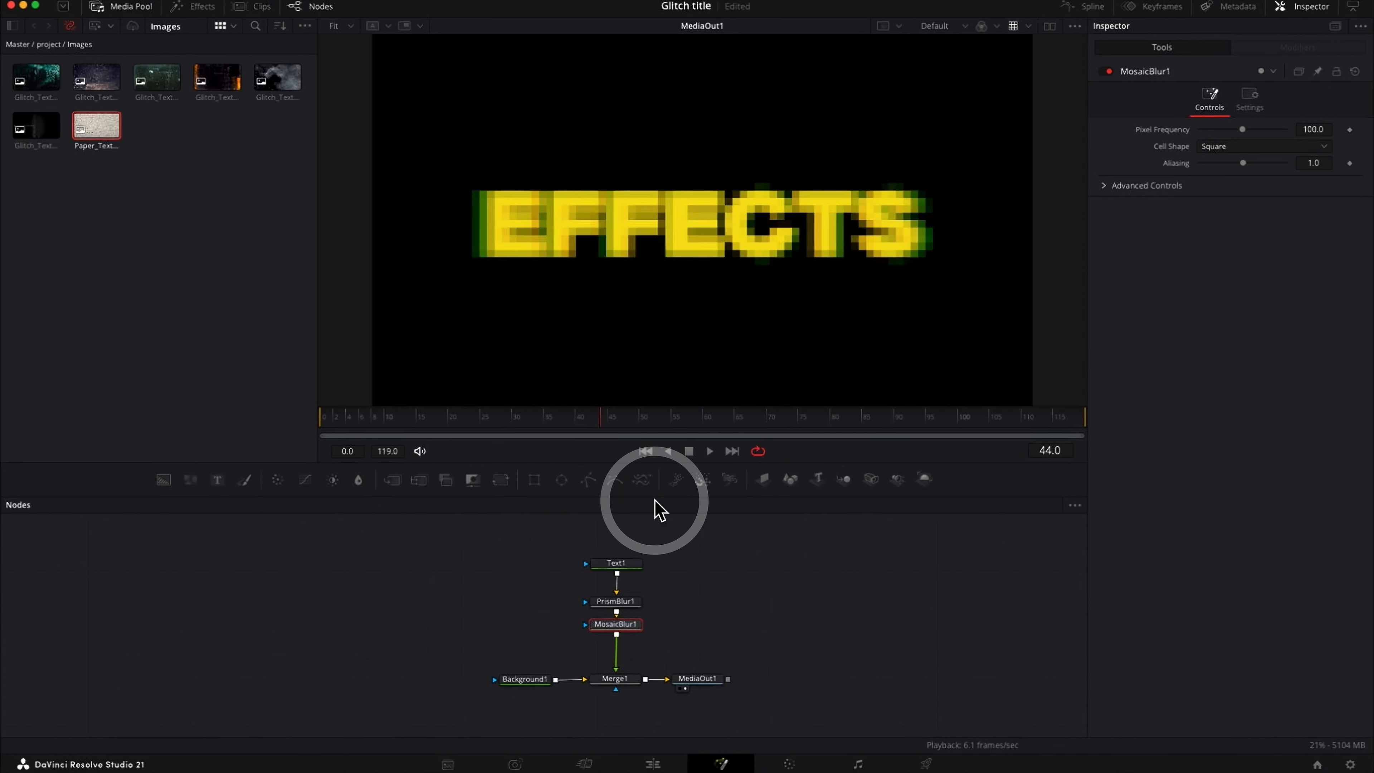
pyautogui.click(622, 633)
pyautogui.moveTo(653, 556); pyautogui.dragTo(616, 574)
pyautogui.moveTo(617, 633); pyautogui.dragTo(618, 607)
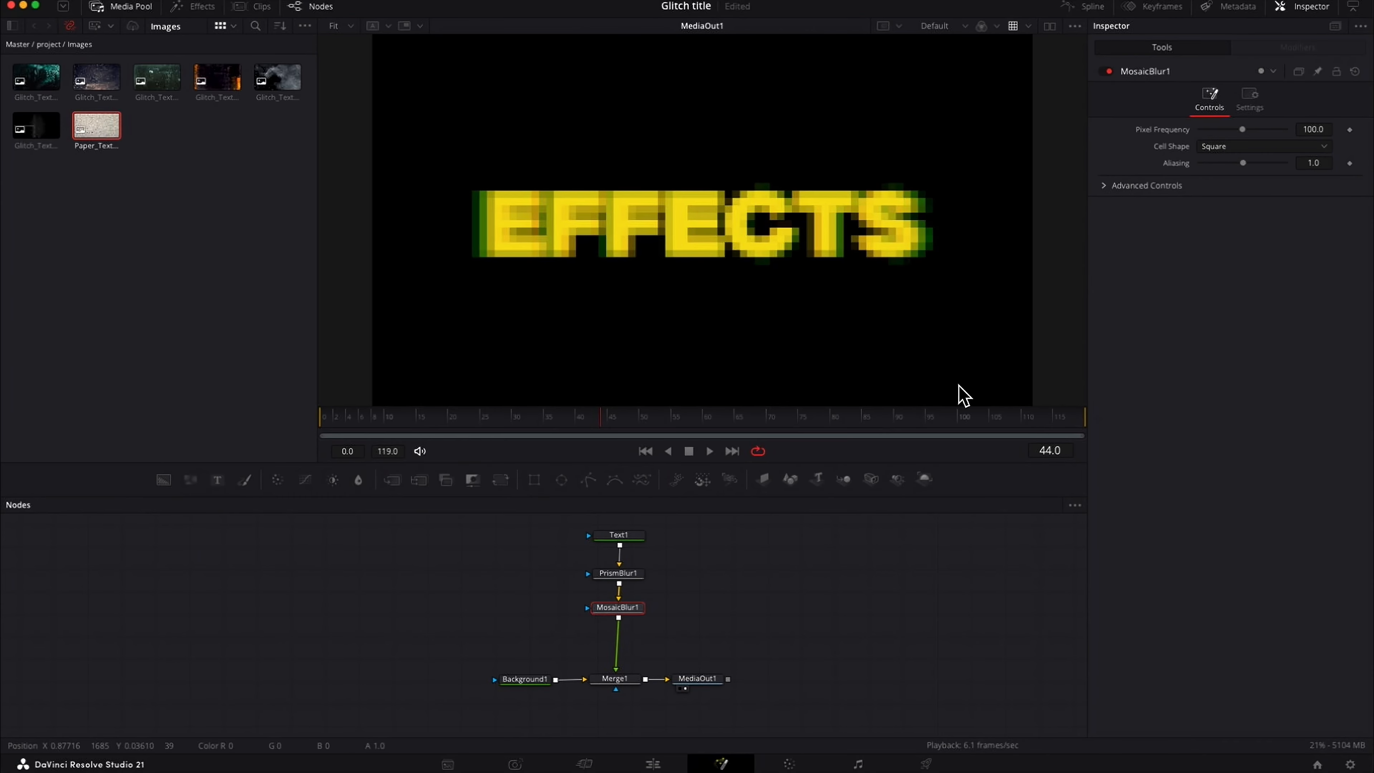
# Step: Set the Mosaic Blur's Cell Shape to Triangle, Pixel Frequency to 181.1 and Aliasing to 0.772
pyautogui.click(1257, 148)
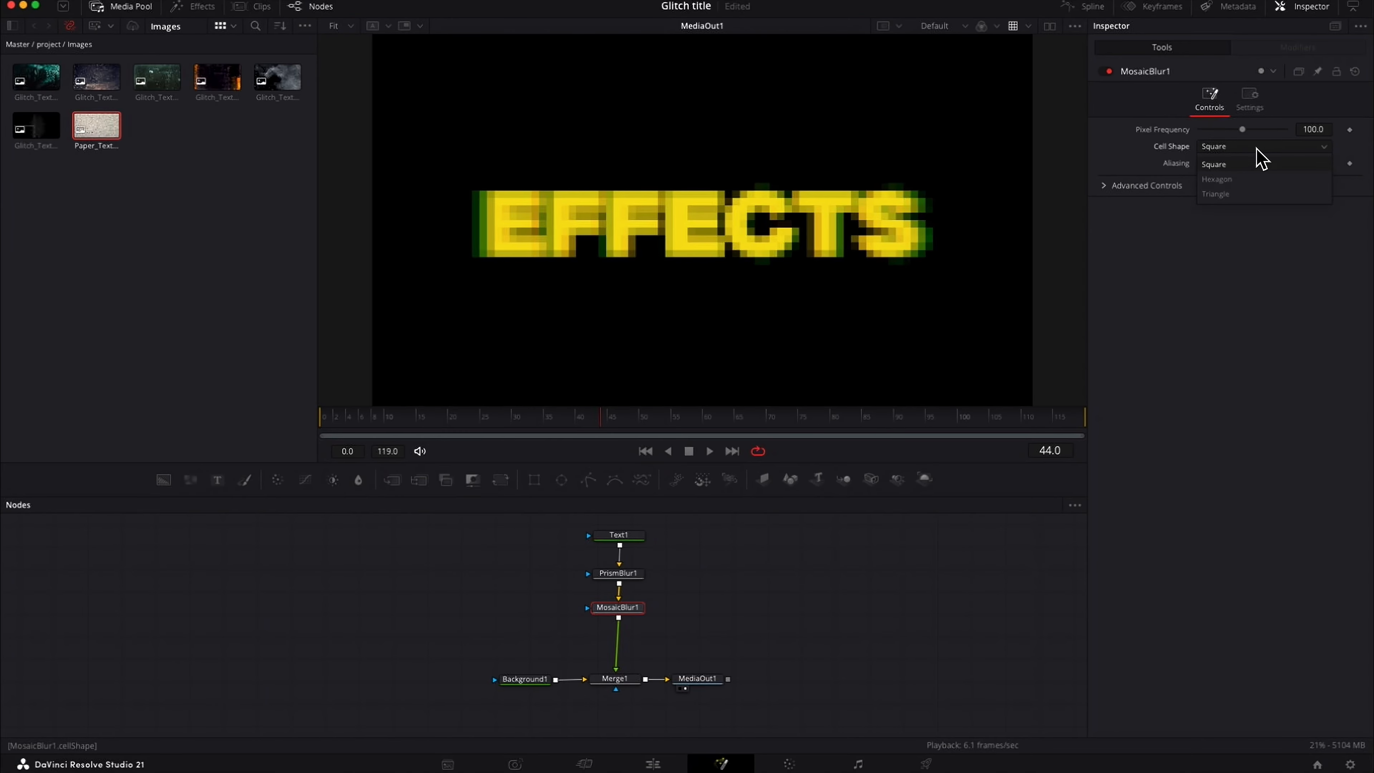
pyautogui.click(1243, 172)
pyautogui.click(1249, 147)
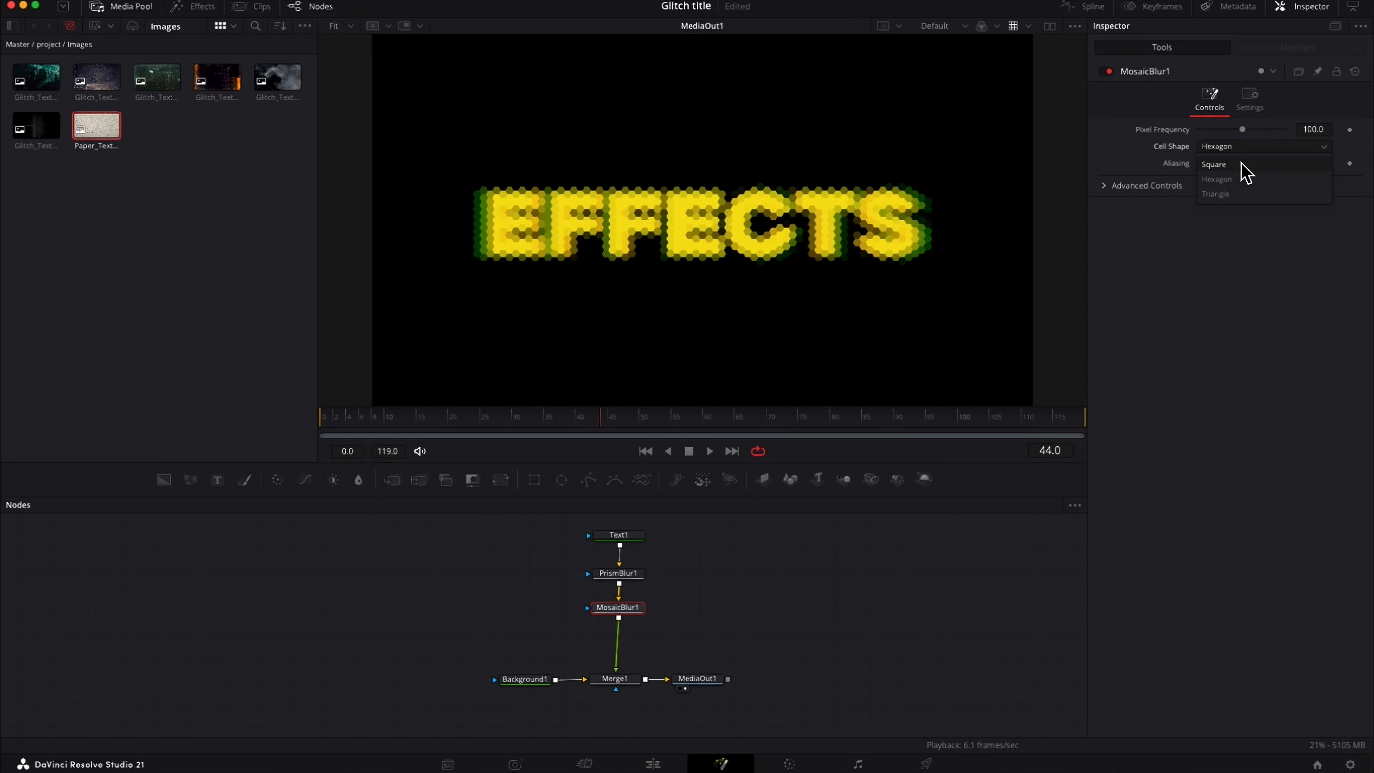
pyautogui.click(1246, 201)
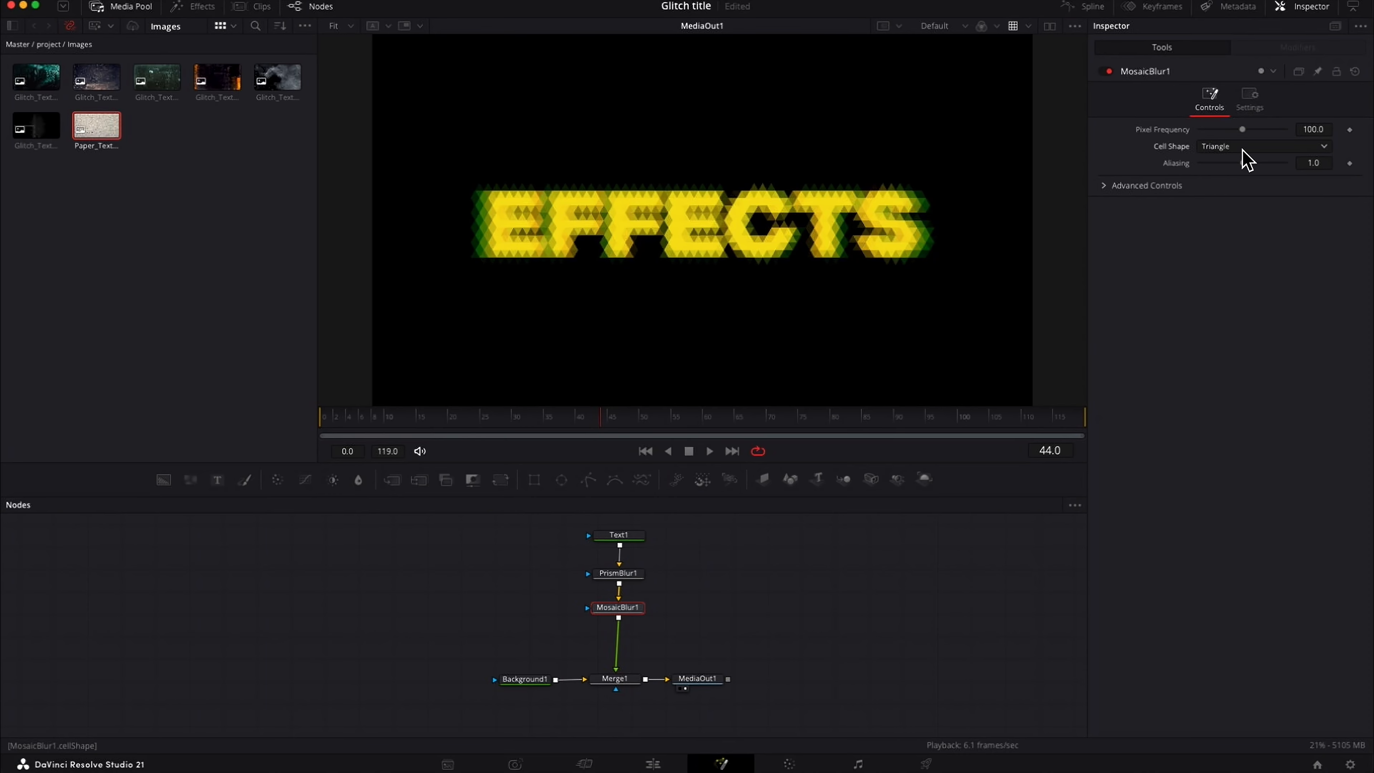
pyautogui.moveTo(1242, 129); pyautogui.dragTo(1279, 131)
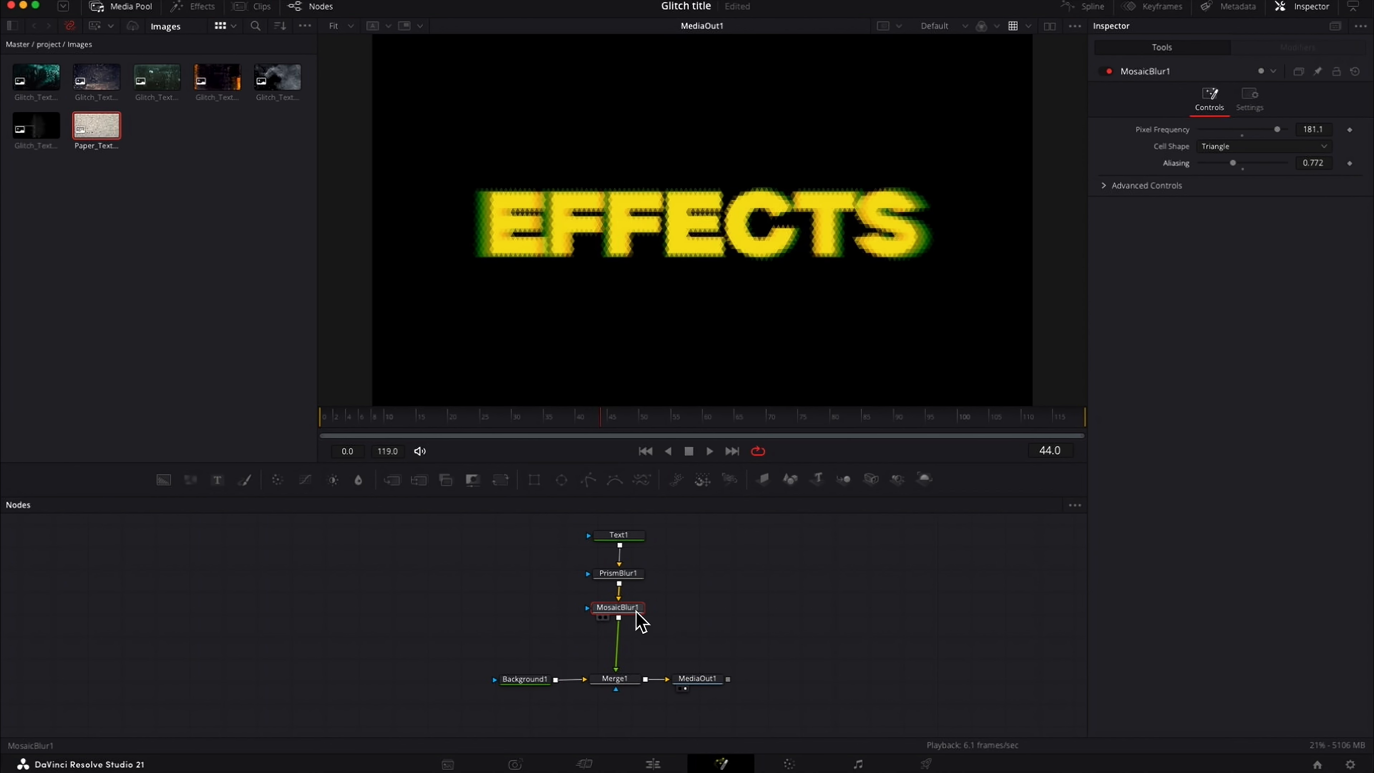
# Step: Insert a Displace node between MosaicBlur1 and Merge1 and space it evenly in the chain
pyautogui.click(630, 609)
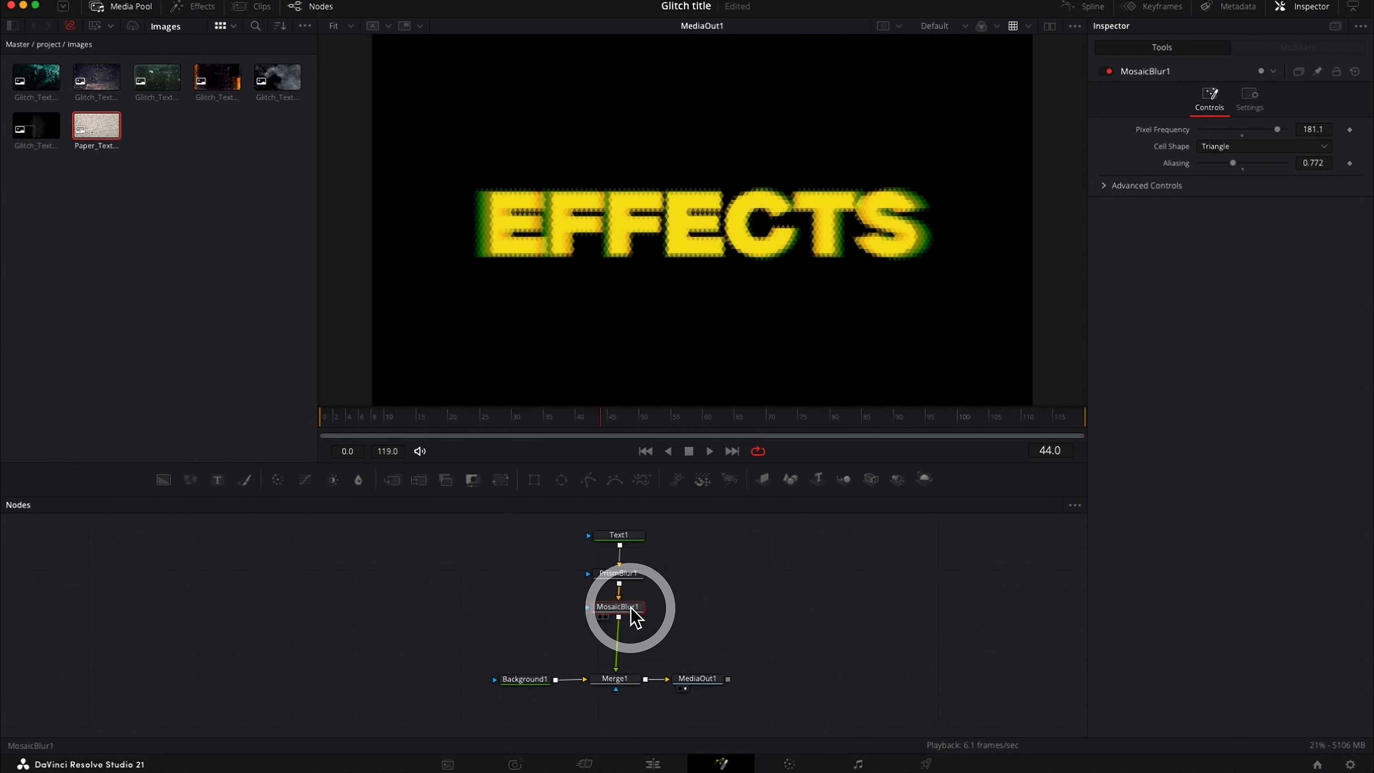
pyautogui.hotkey('shift', 'space')
pyautogui.write('displace')
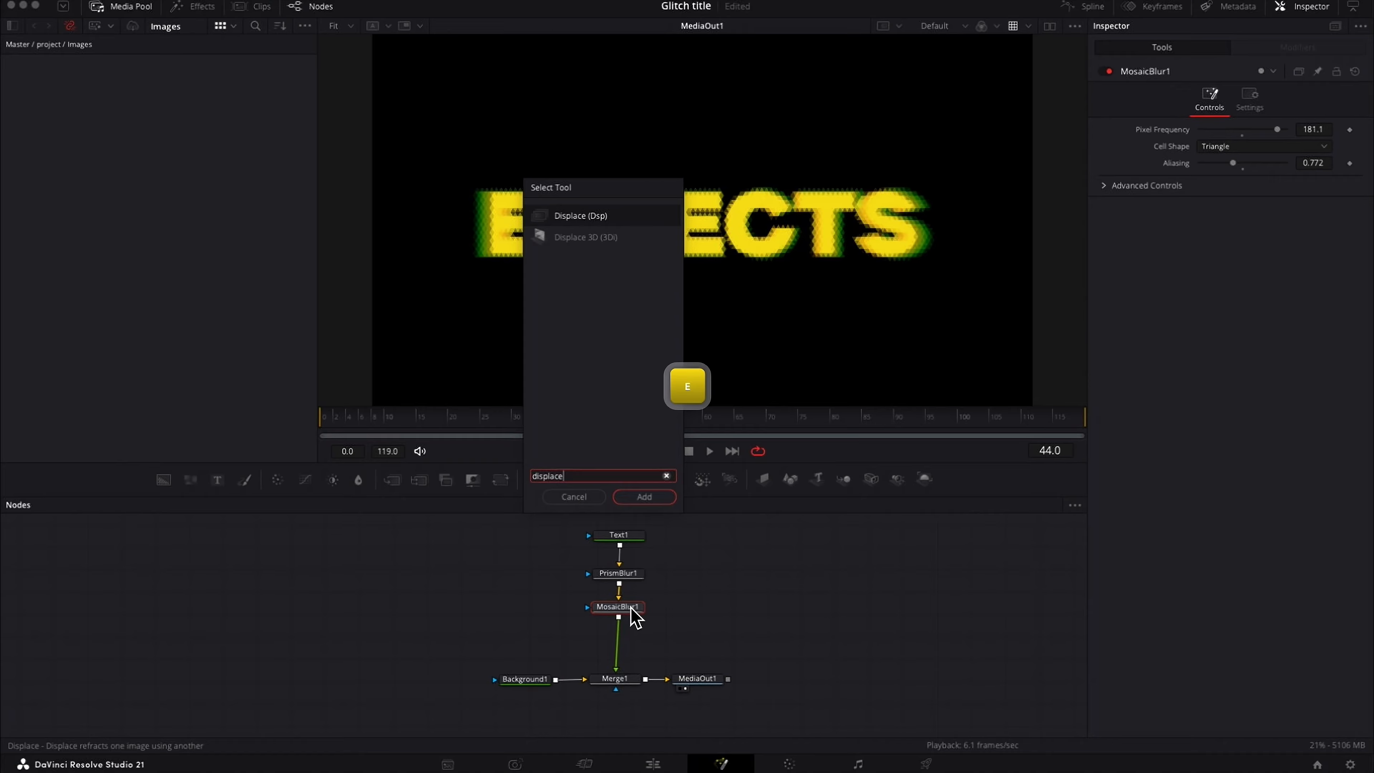
pyautogui.press('Return')
pyautogui.moveTo(625, 631); pyautogui.dragTo(629, 643)
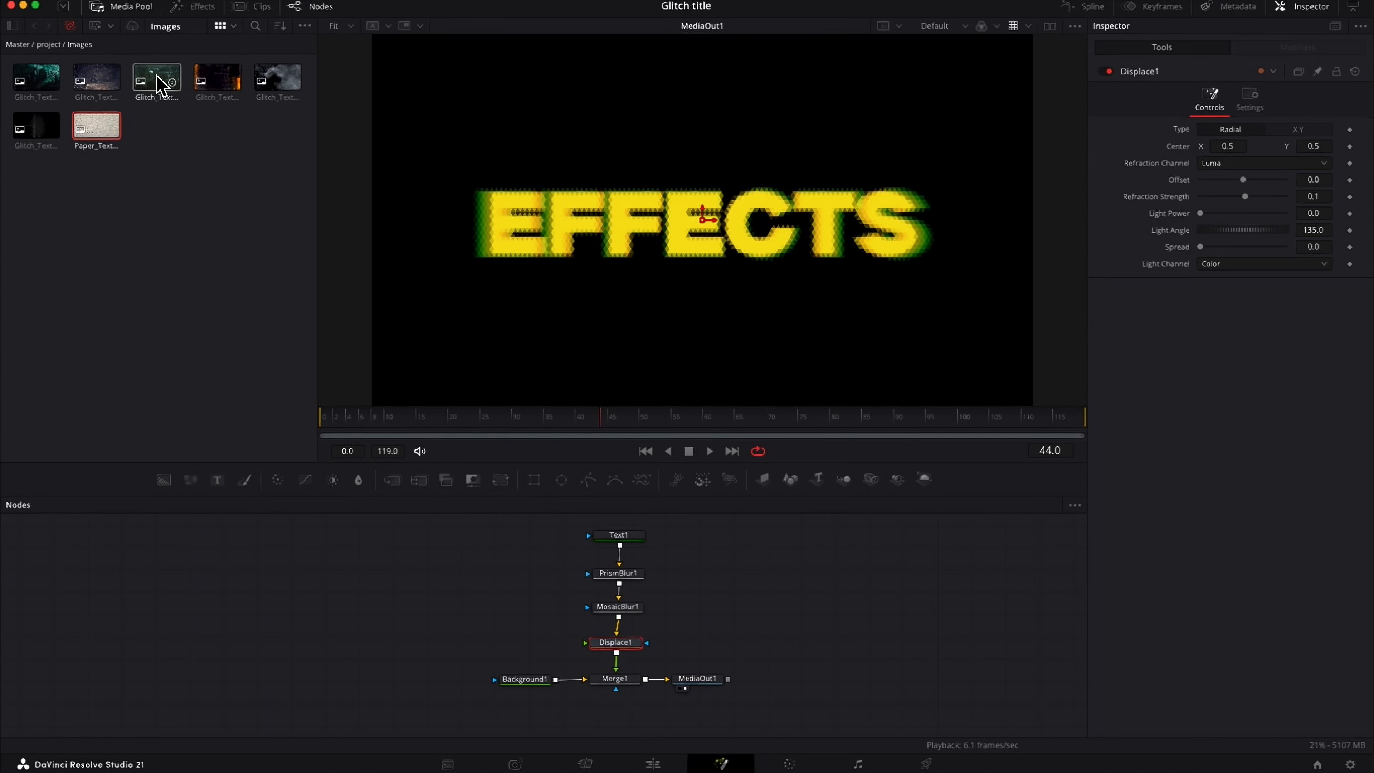
# Step: Add Glitch_Texture03.jpg from the Images bin as the Displace node's foreground input and place its node beside Displace1
pyautogui.moveTo(161, 85); pyautogui.dragTo(584, 642)
pyautogui.moveTo(444, 611); pyautogui.dragTo(498, 643)
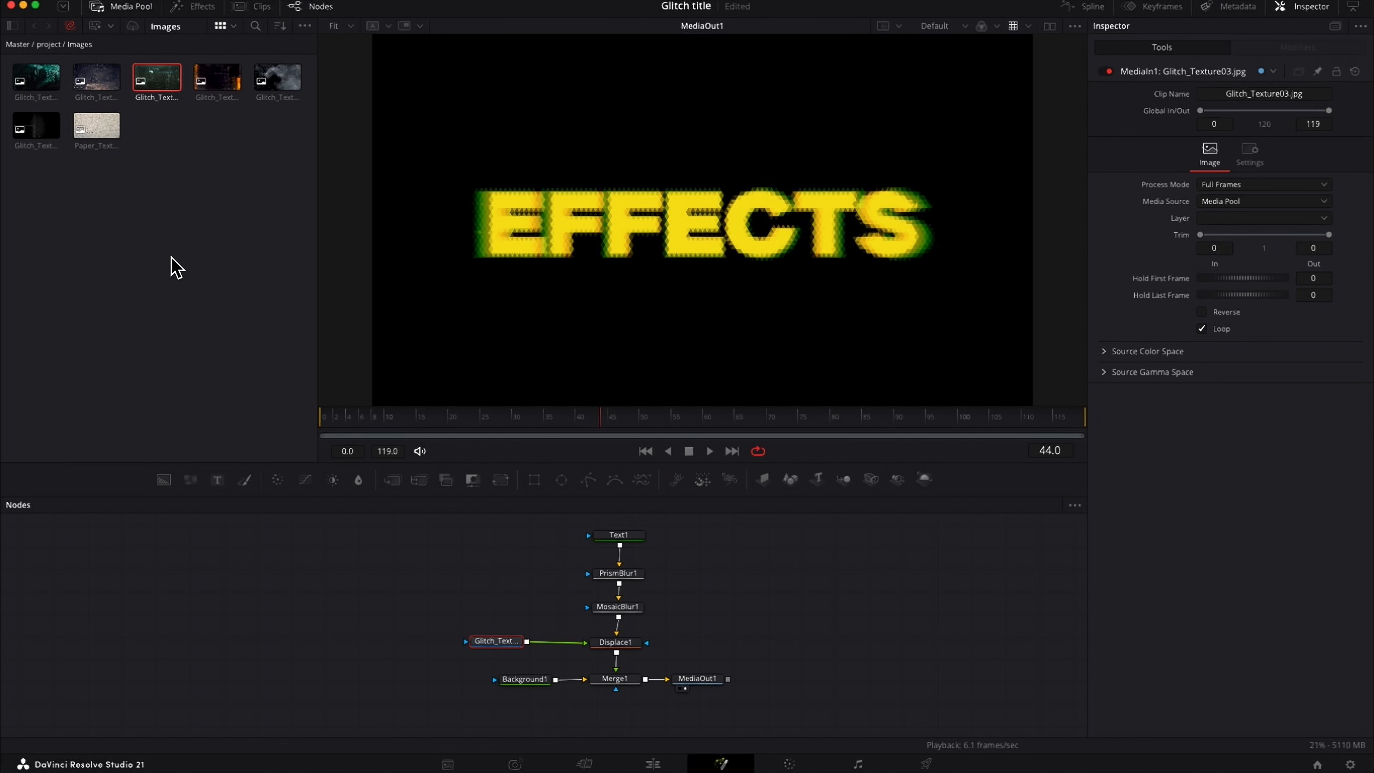
pyautogui.moveTo(506, 643); pyautogui.dragTo(503, 642)
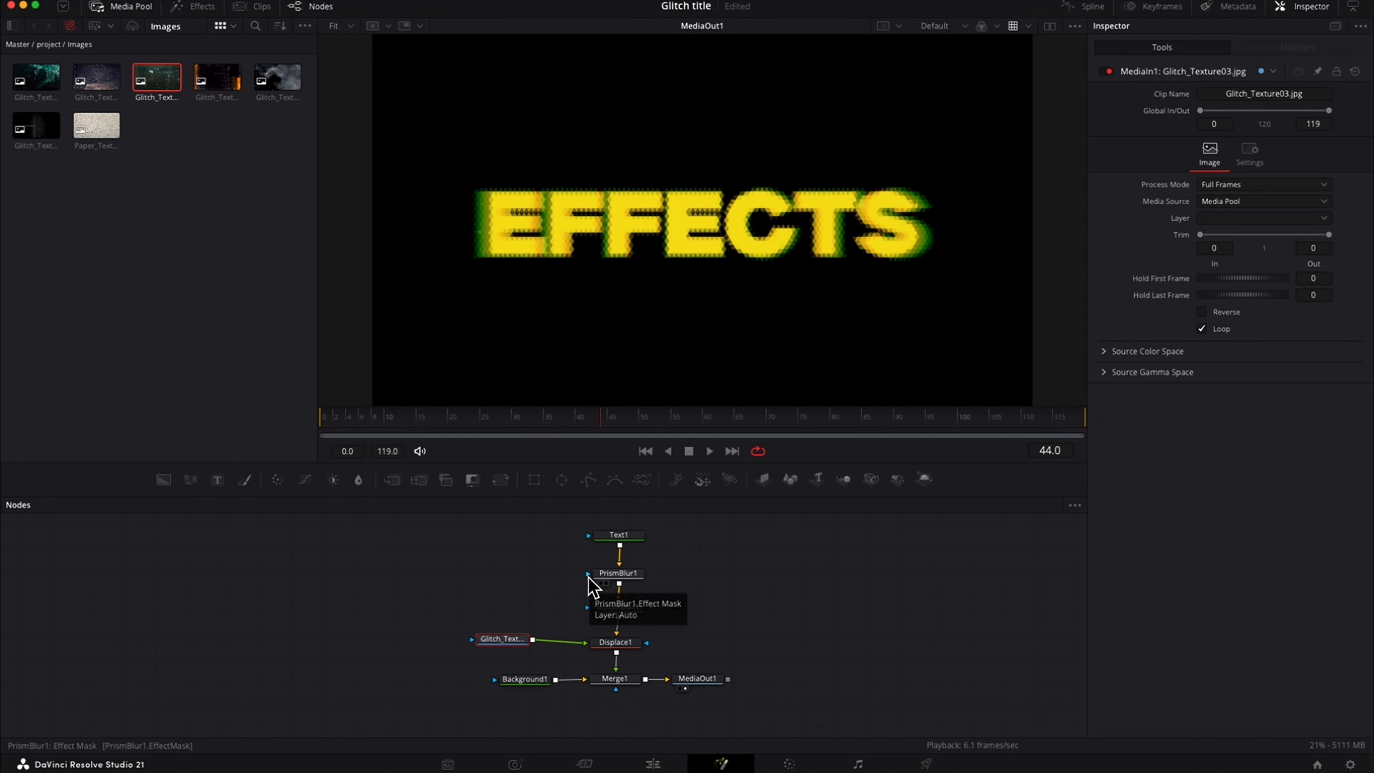
pyautogui.click(511, 641)
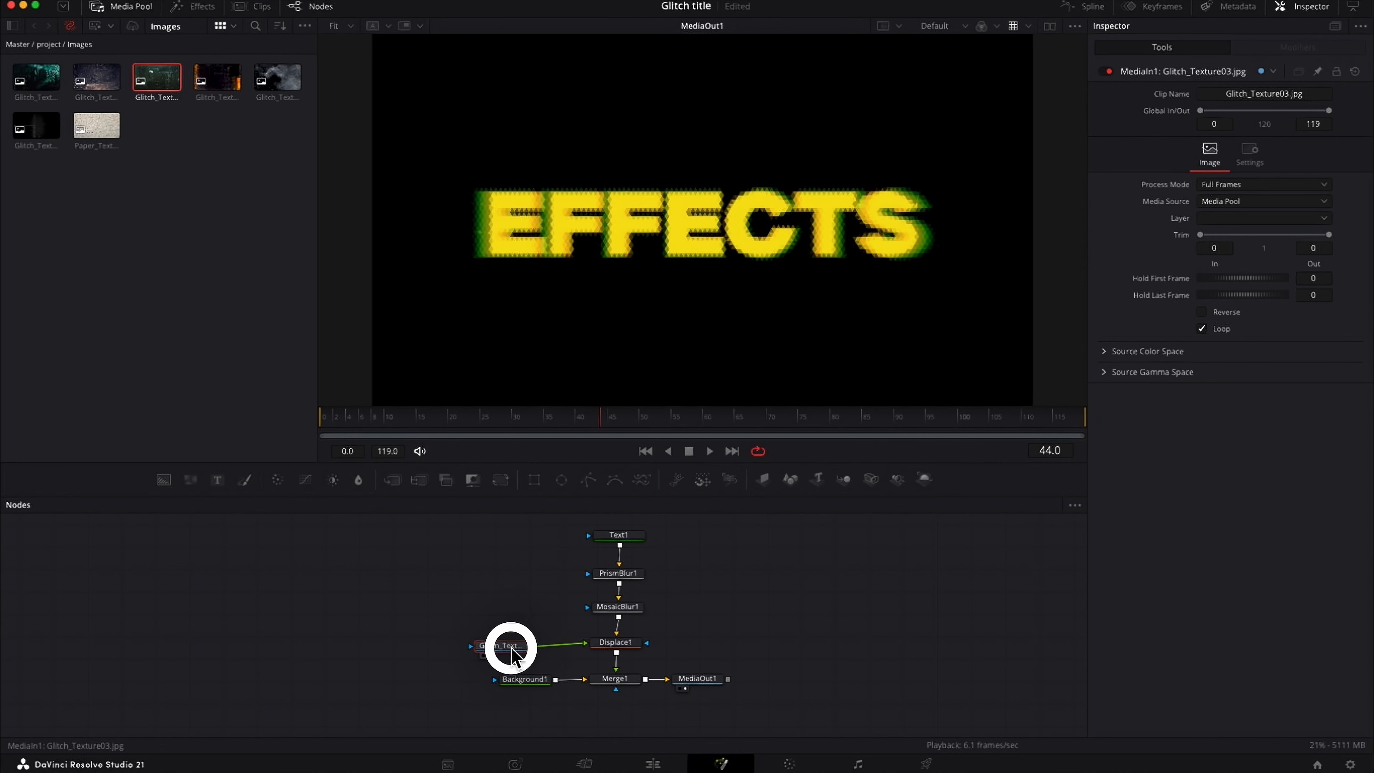
# Step: Set the Displace node's Refraction Strength to 1.49
pyautogui.click(622, 641)
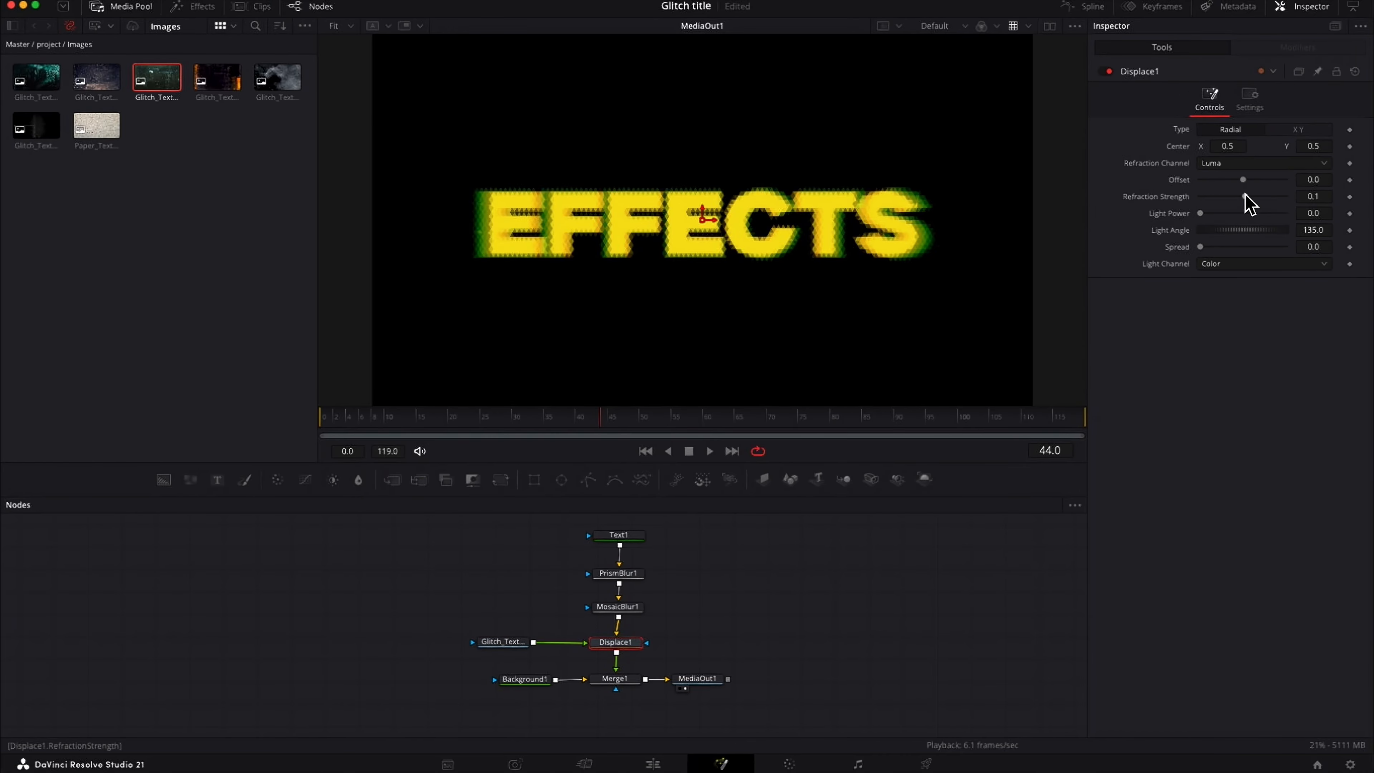
pyautogui.moveTo(1246, 197); pyautogui.dragTo(1281, 194)
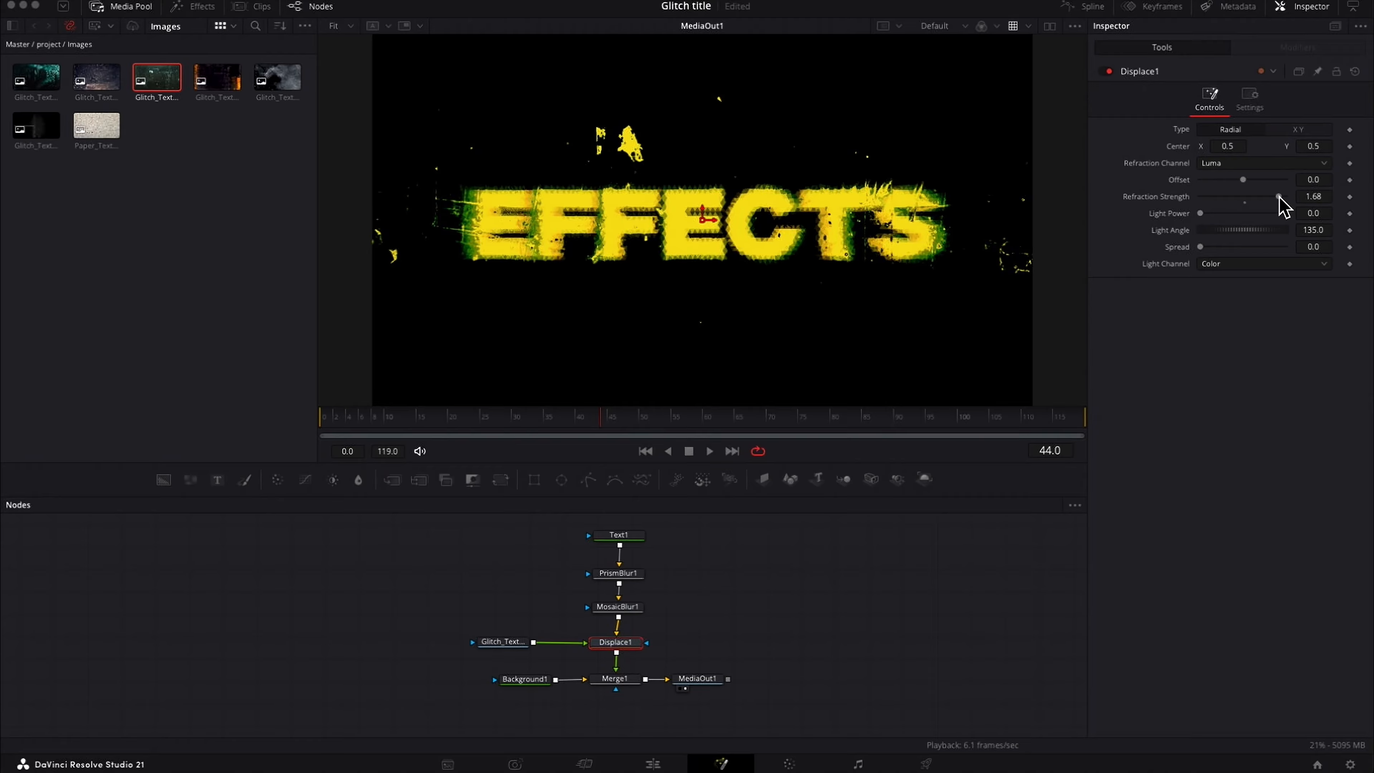
pyautogui.moveTo(1282, 205)
pyautogui.mouseDown()
pyautogui.moveTo(1239, 206)
pyautogui.moveTo(1272, 207)
pyautogui.mouseUp()
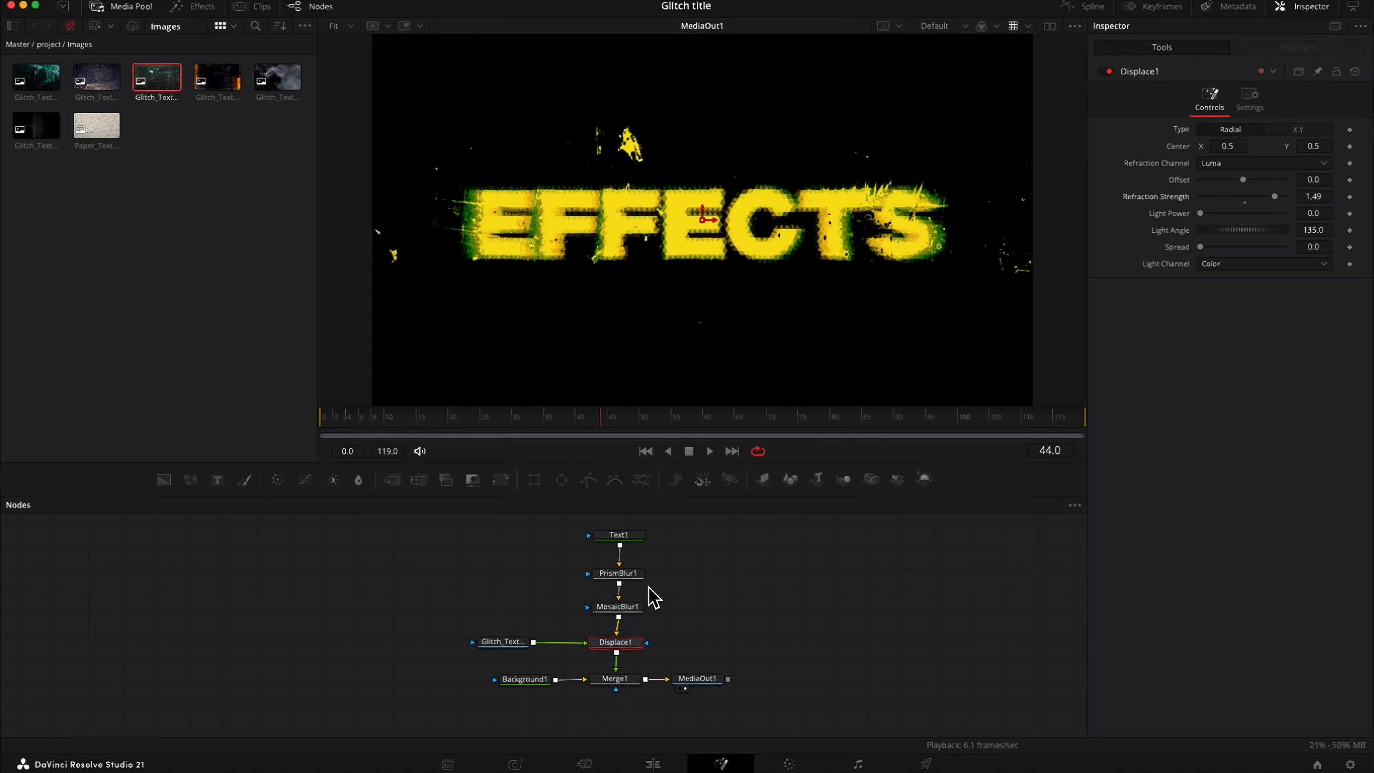
# Step: Add a rectangle mask, connect it to the glitch texture node and move its center to about X 0.477, Y 0.473
pyautogui.click(518, 644)
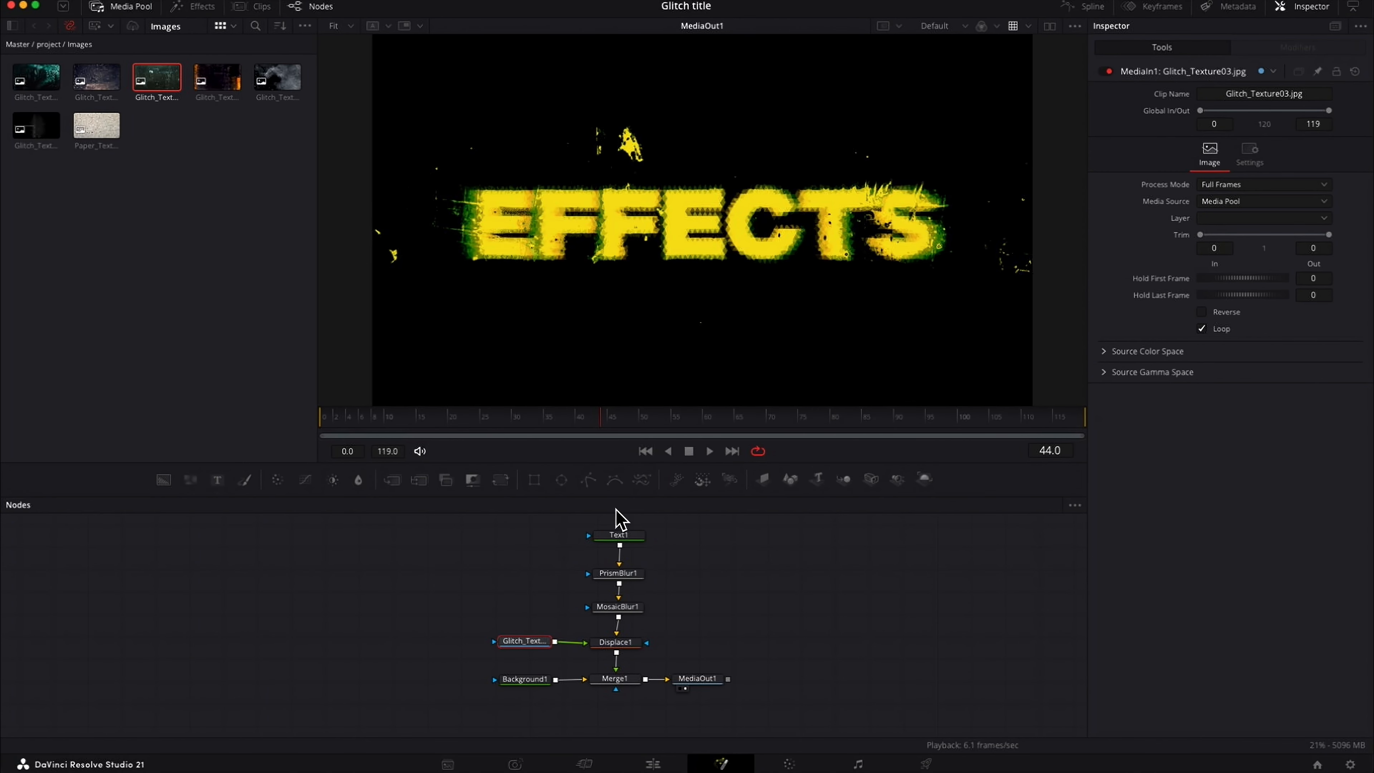
pyautogui.moveTo(381, 563); pyautogui.dragTo(427, 578)
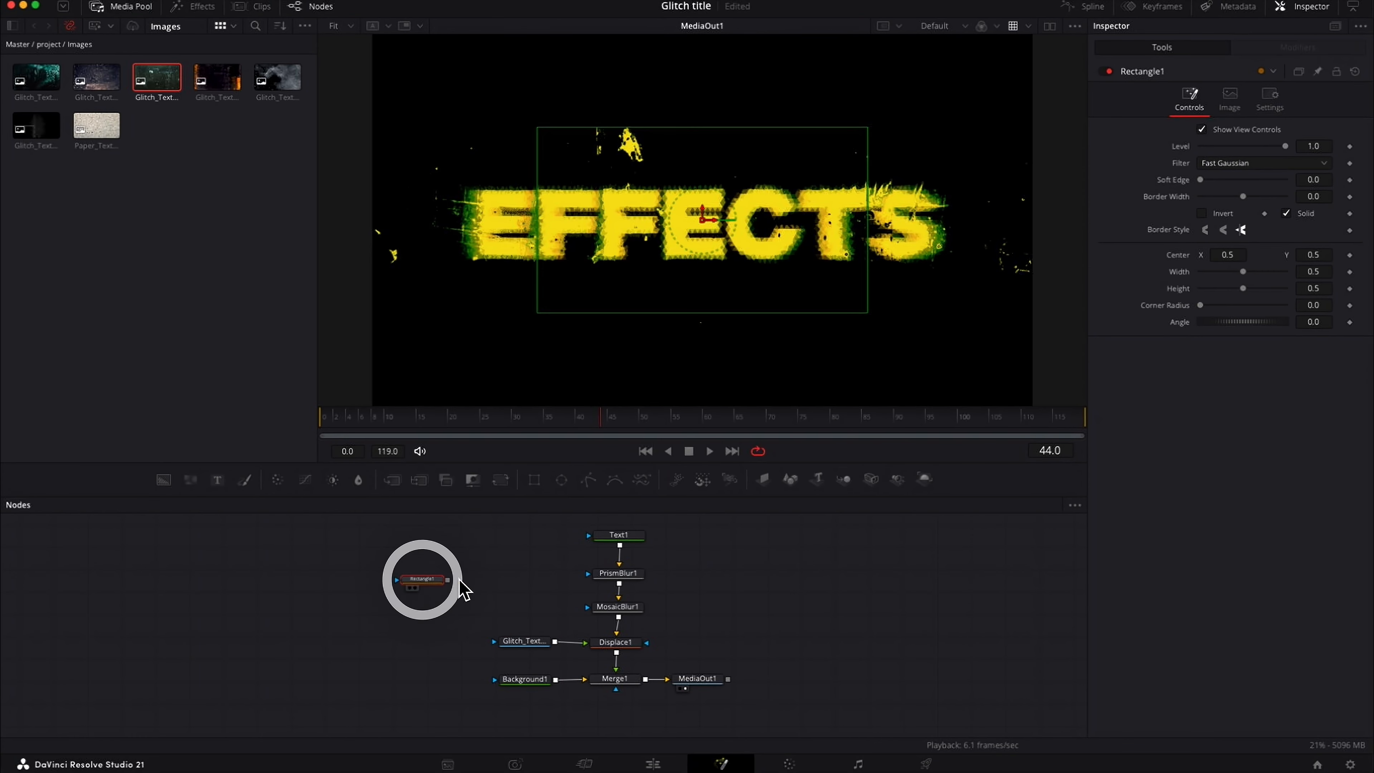
pyautogui.moveTo(494, 643); pyautogui.dragTo(493, 642)
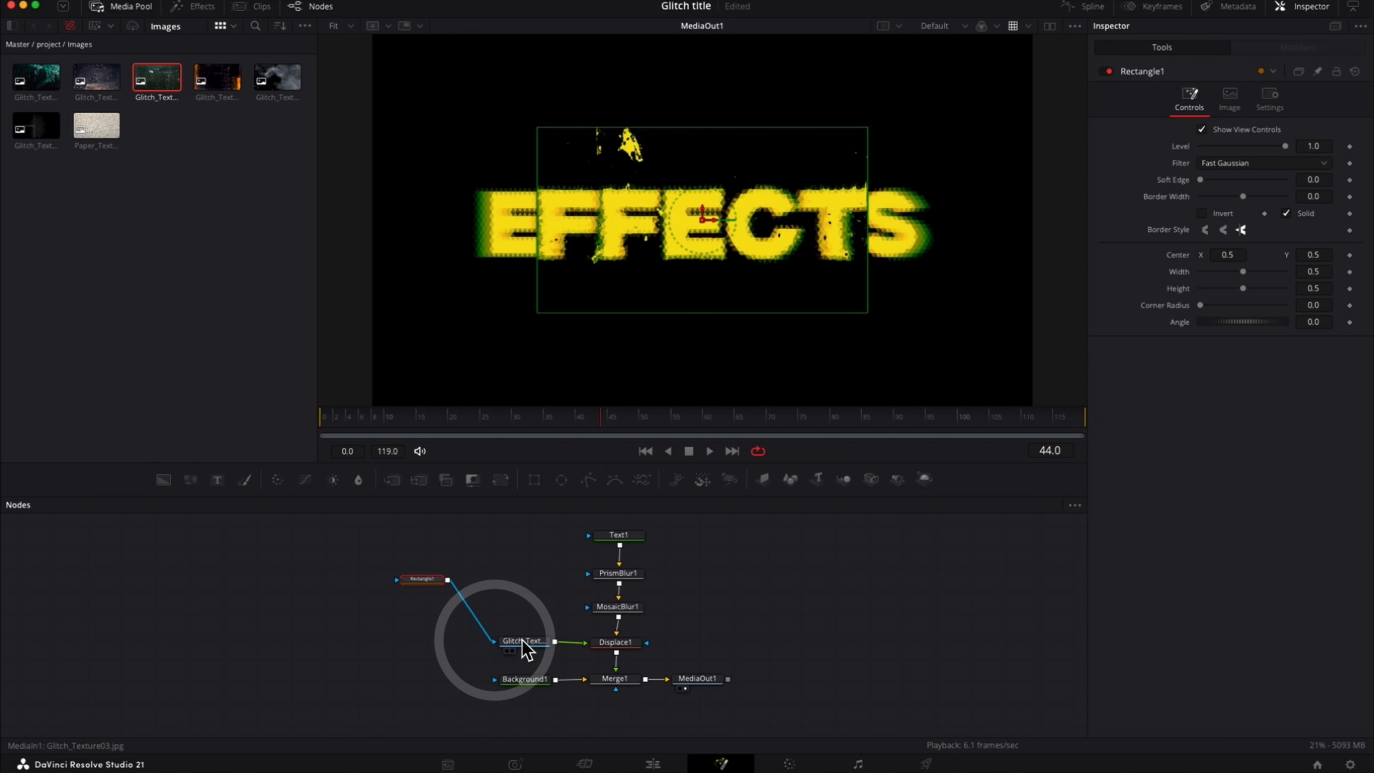
pyautogui.moveTo(704, 222)
pyautogui.mouseDown()
pyautogui.moveTo(792, 211)
pyautogui.moveTo(614, 215)
pyautogui.moveTo(862, 232)
pyautogui.moveTo(696, 285)
pyautogui.moveTo(493, 255)
pyautogui.moveTo(506, 193)
pyautogui.moveTo(393, 292)
pyautogui.moveTo(688, 232)
pyautogui.mouseUp()
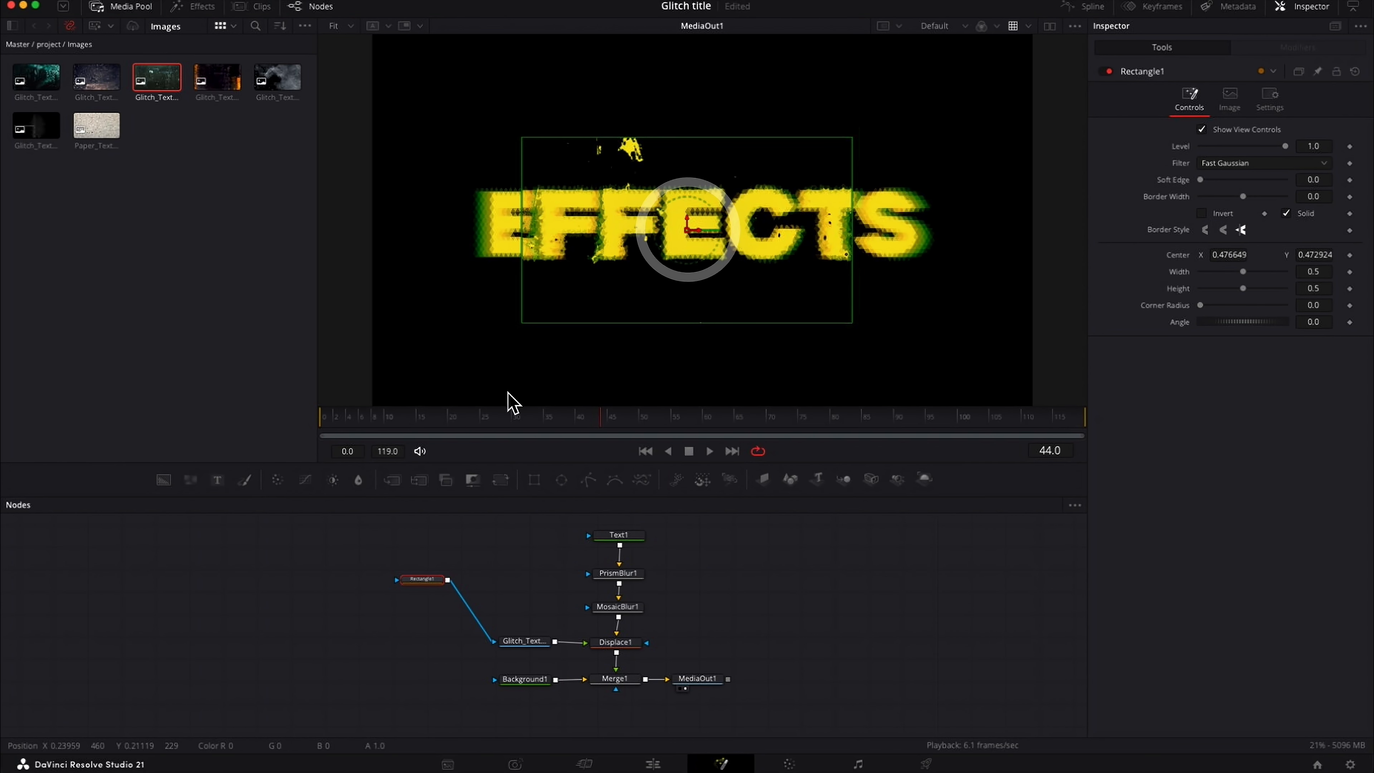
# Step: Connect the rectangle mask to PrismBlur1 and MosaicBlur1 as well, and move it over the left half of the EFFECTS text
pyautogui.moveTo(447, 580); pyautogui.dragTo(591, 576)
pyautogui.moveTo(707, 224); pyautogui.dragTo(524, 207)
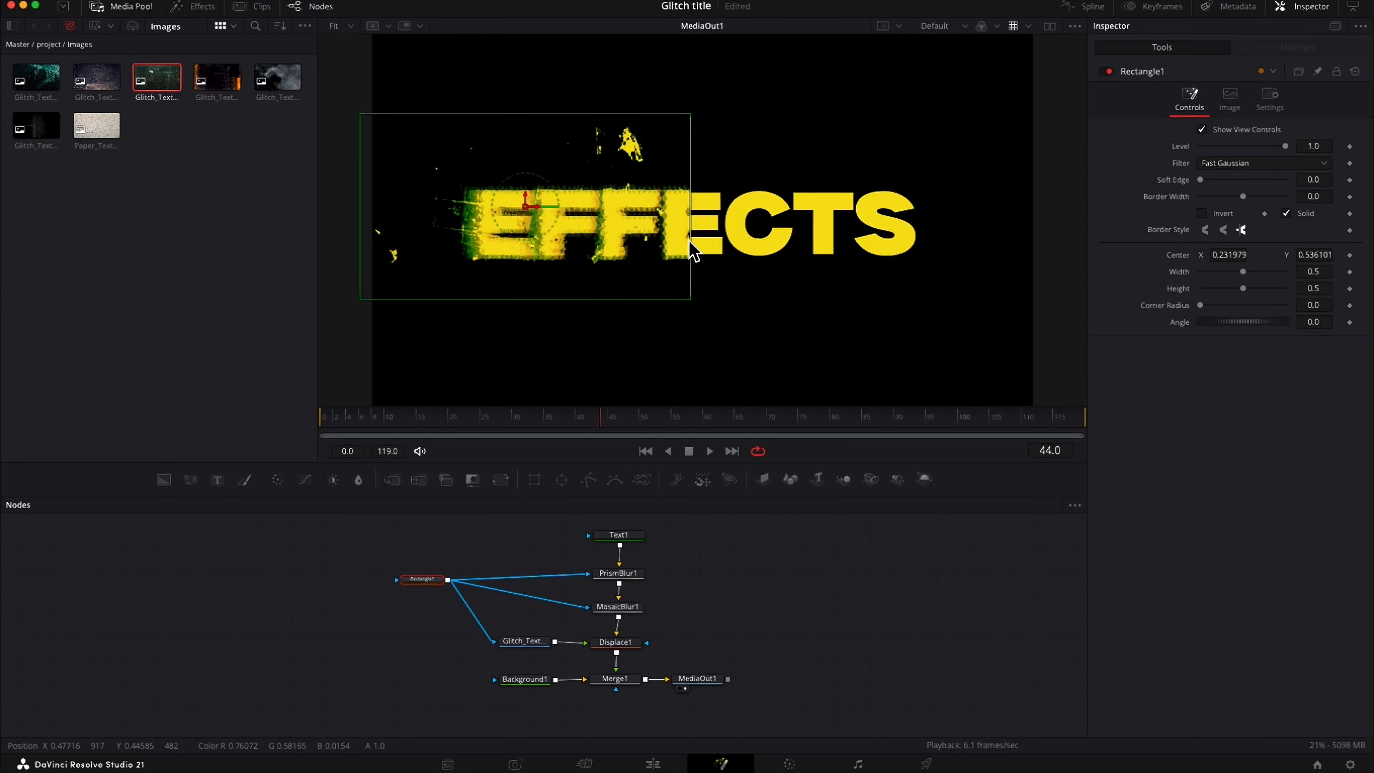
pyautogui.moveTo(690, 238)
pyautogui.mouseDown()
pyautogui.moveTo(883, 215)
pyautogui.moveTo(523, 236)
pyautogui.moveTo(1110, 203)
pyautogui.moveTo(667, 224)
pyautogui.mouseUp()
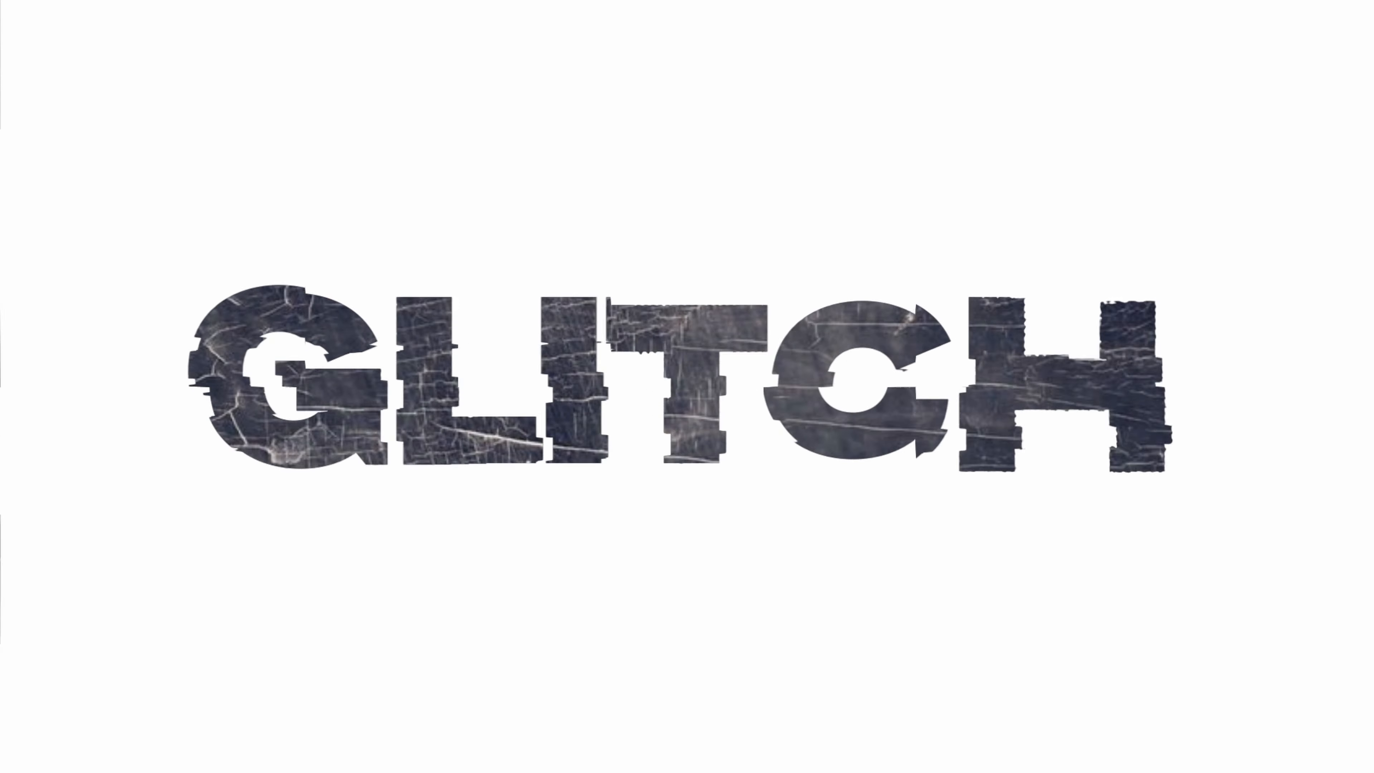
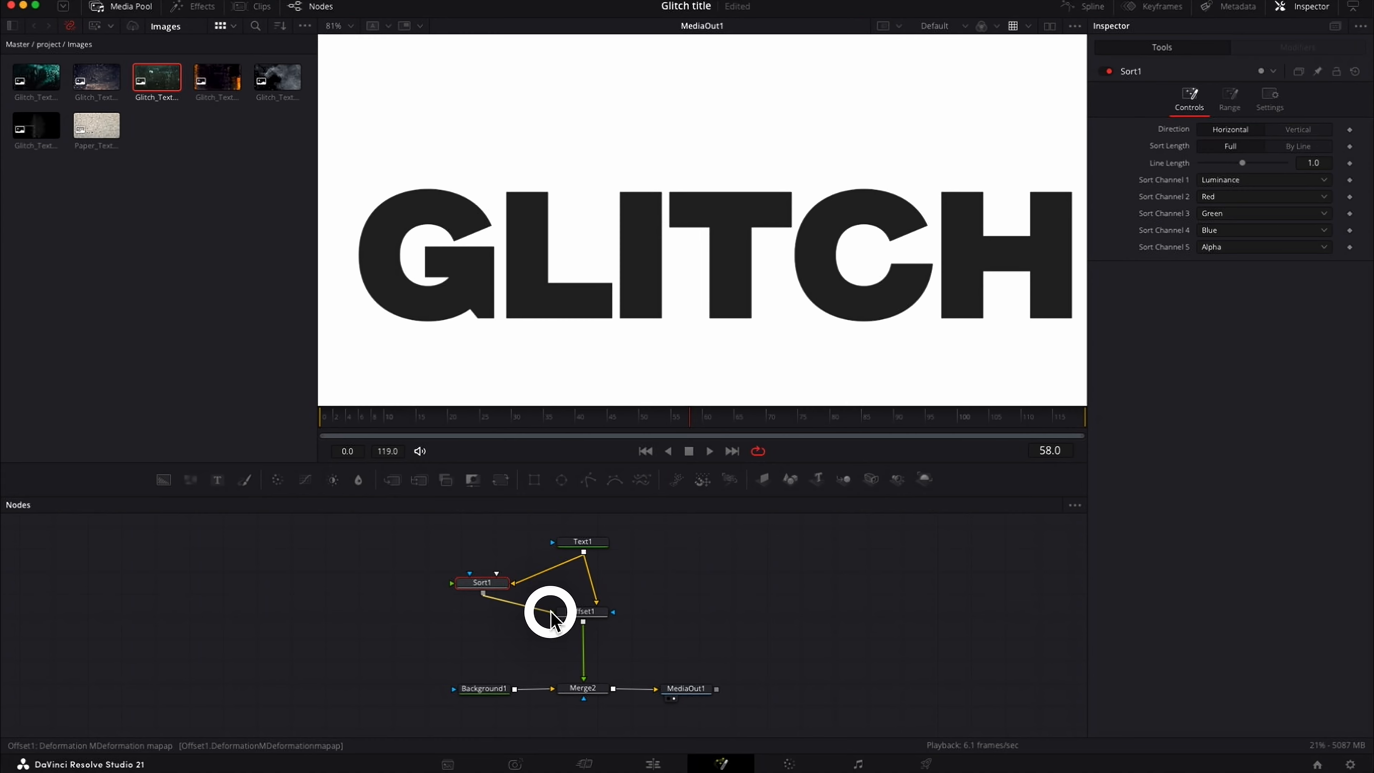
# Step: In the GLITCH composition, connect the Sort node's output to Offset1's deformation map input
pyautogui.moveTo(550, 617); pyautogui.dragTo(552, 612)
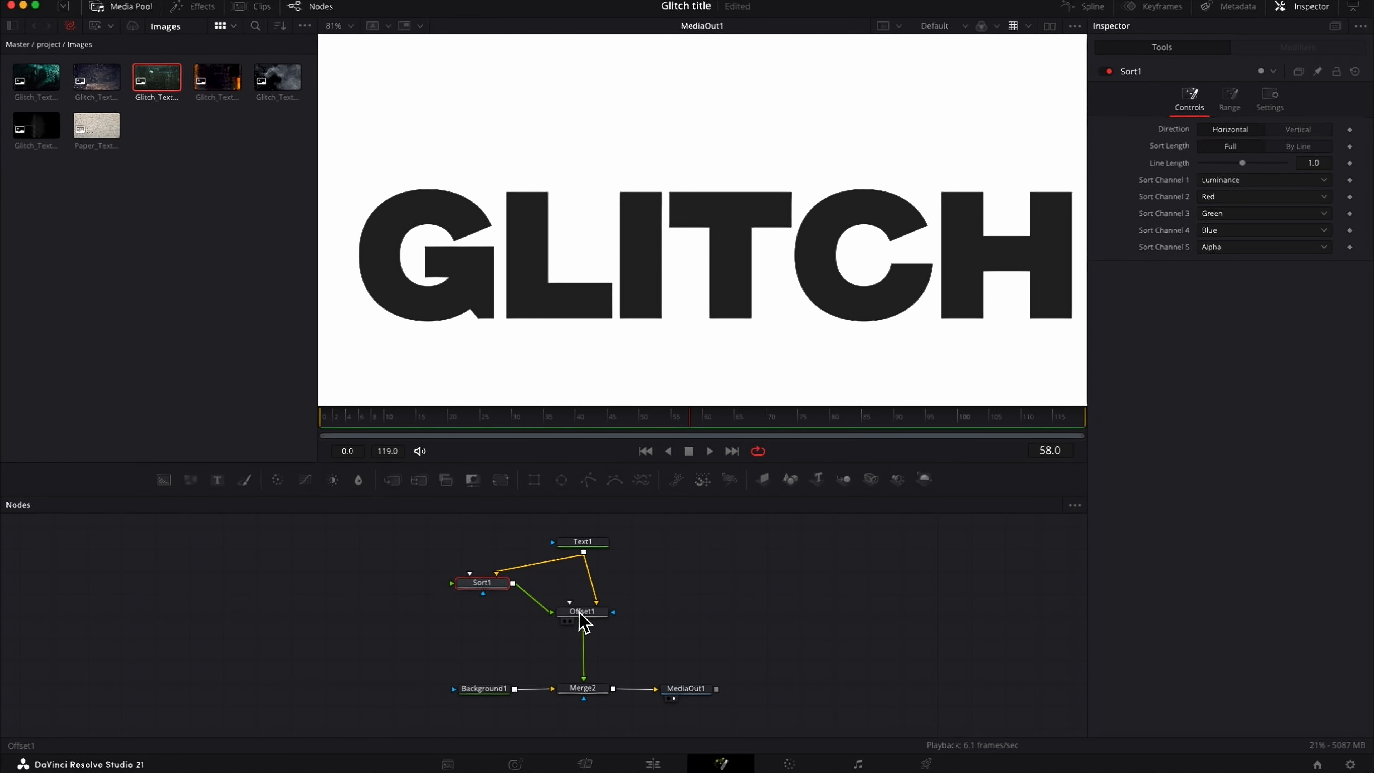
# Step: Split the viewer in two, hide the Media Pool and show the Sort1 node's output in the empty viewer
pyautogui.click(582, 612)
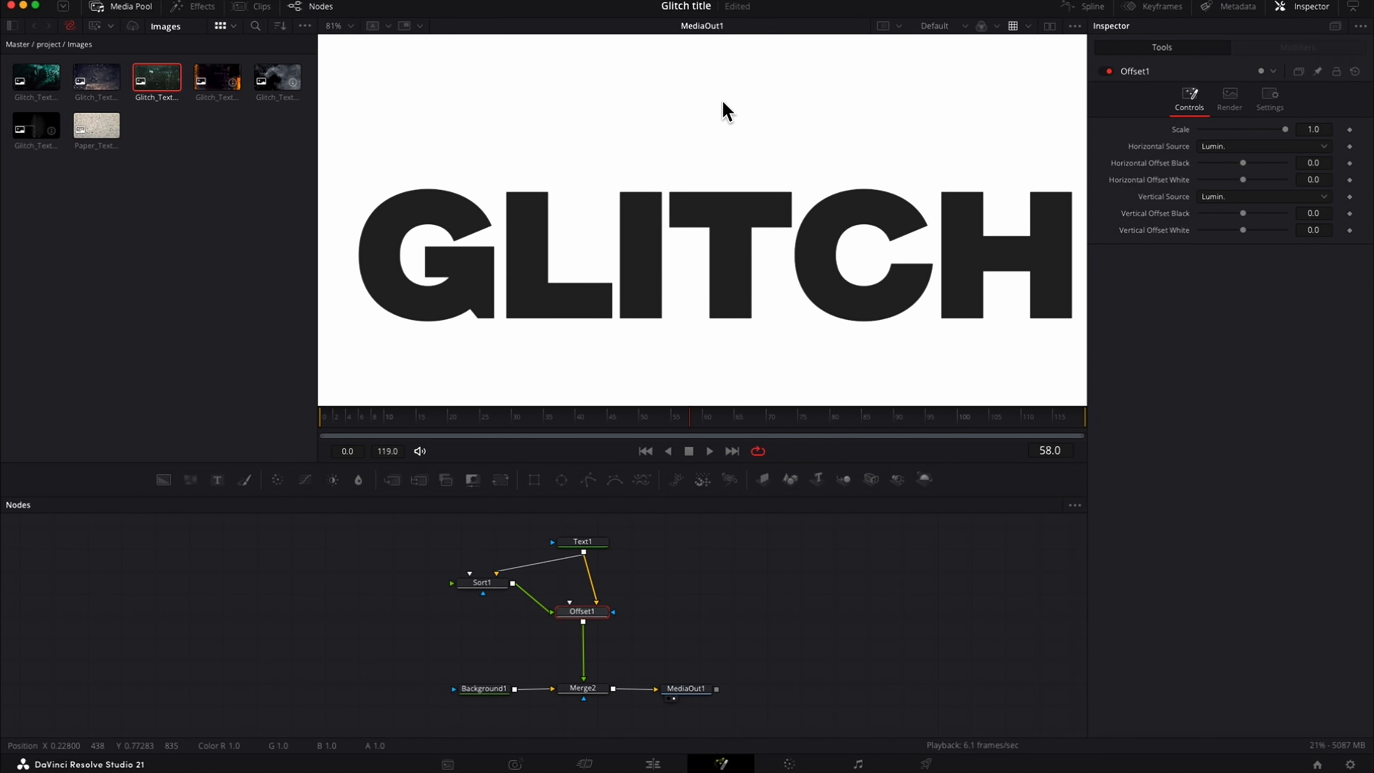
pyautogui.click(1049, 26)
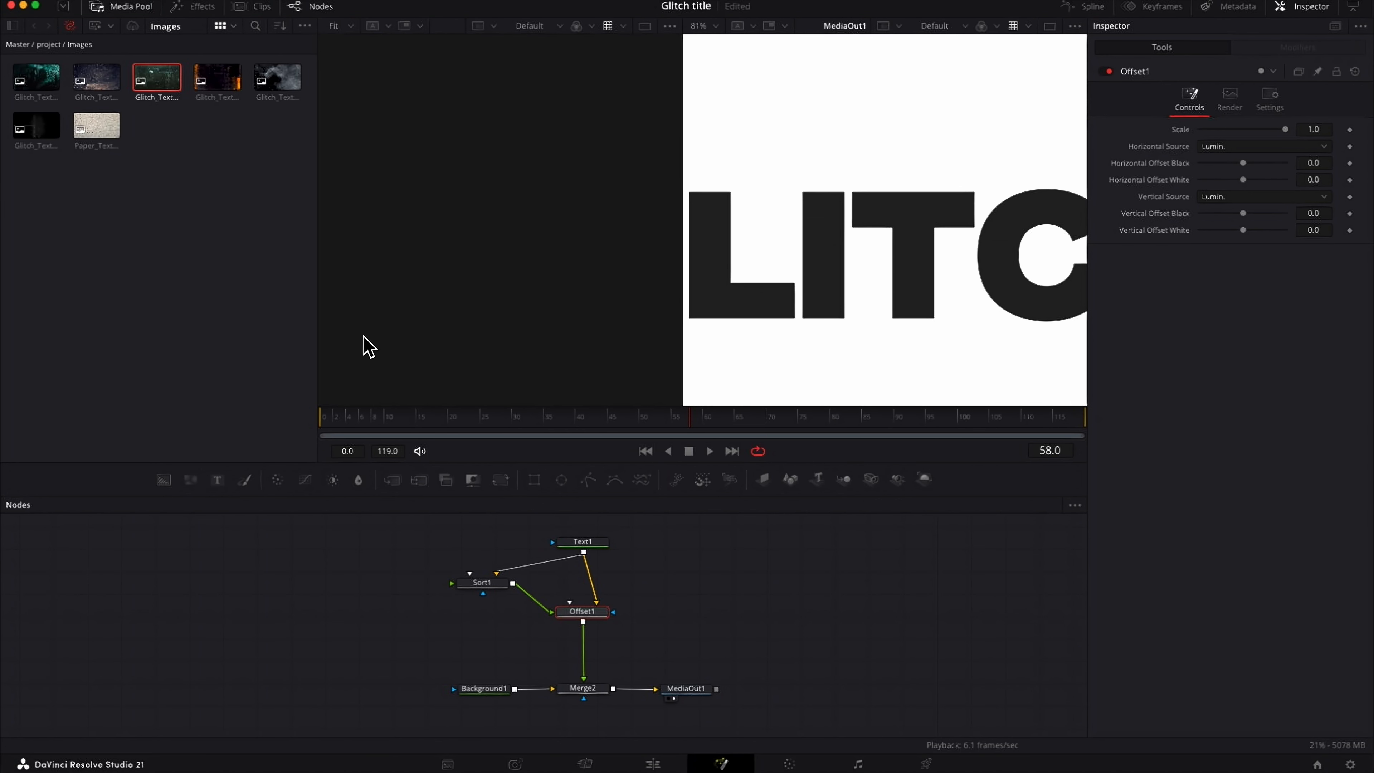
pyautogui.click(119, 9)
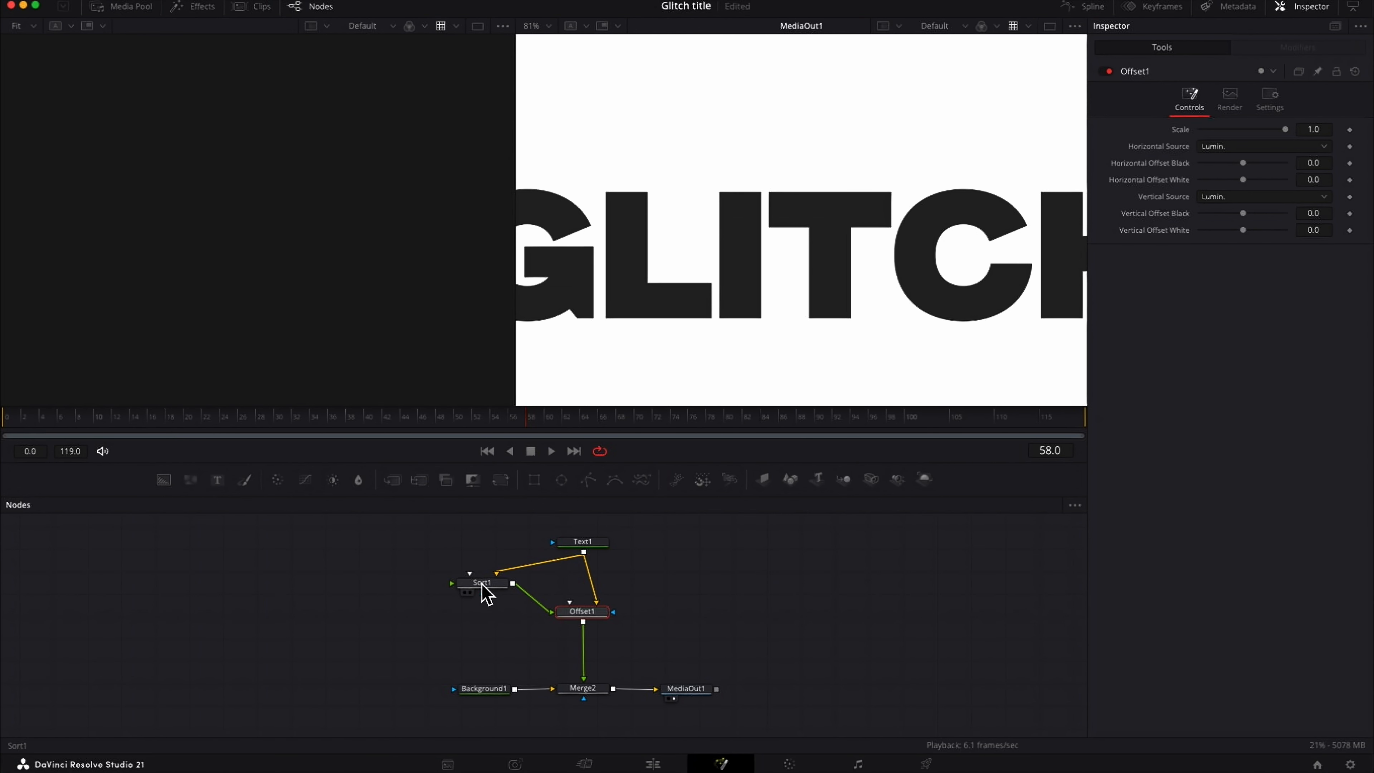
pyautogui.moveTo(482, 583); pyautogui.dragTo(264, 221)
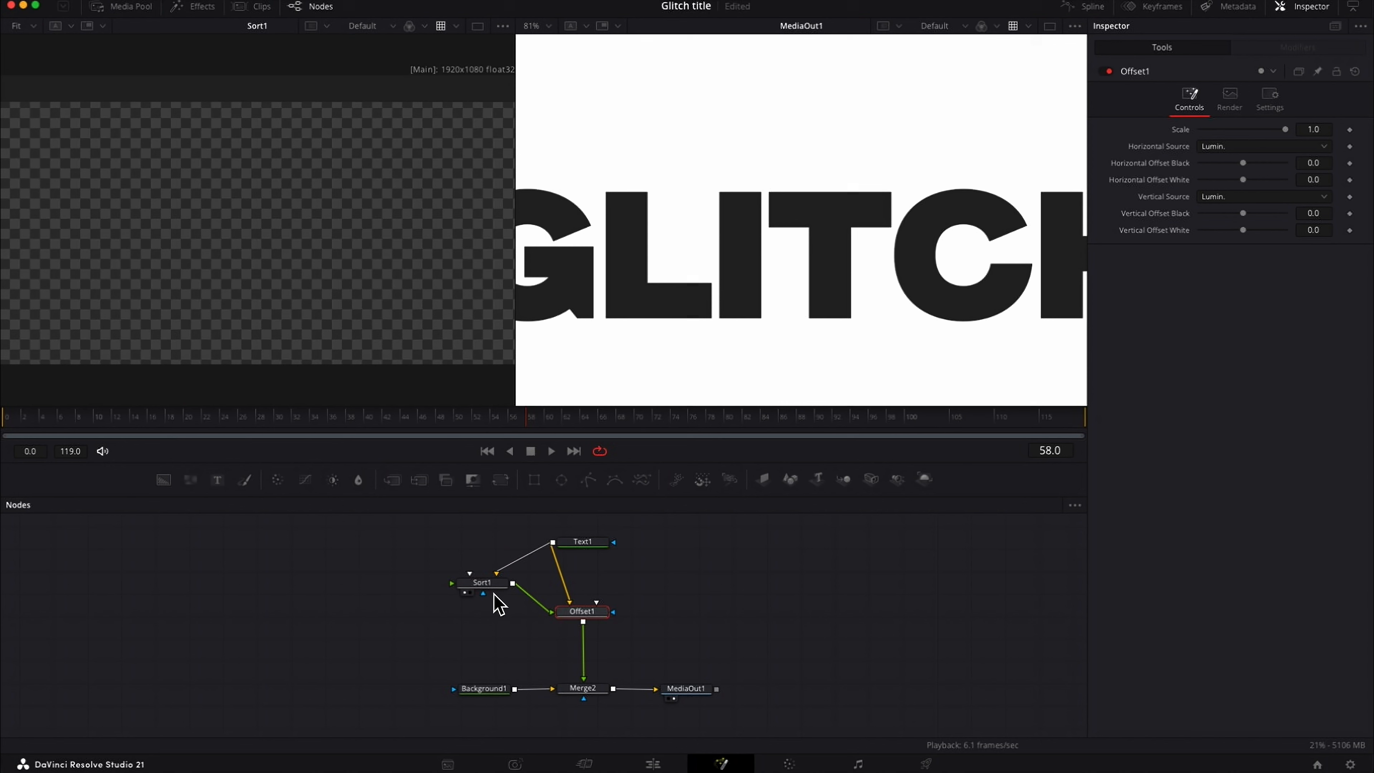
# Step: Set Sort1's direction to Vertical, its sort length to By Line and its line length to 1.561
pyautogui.click(482, 587)
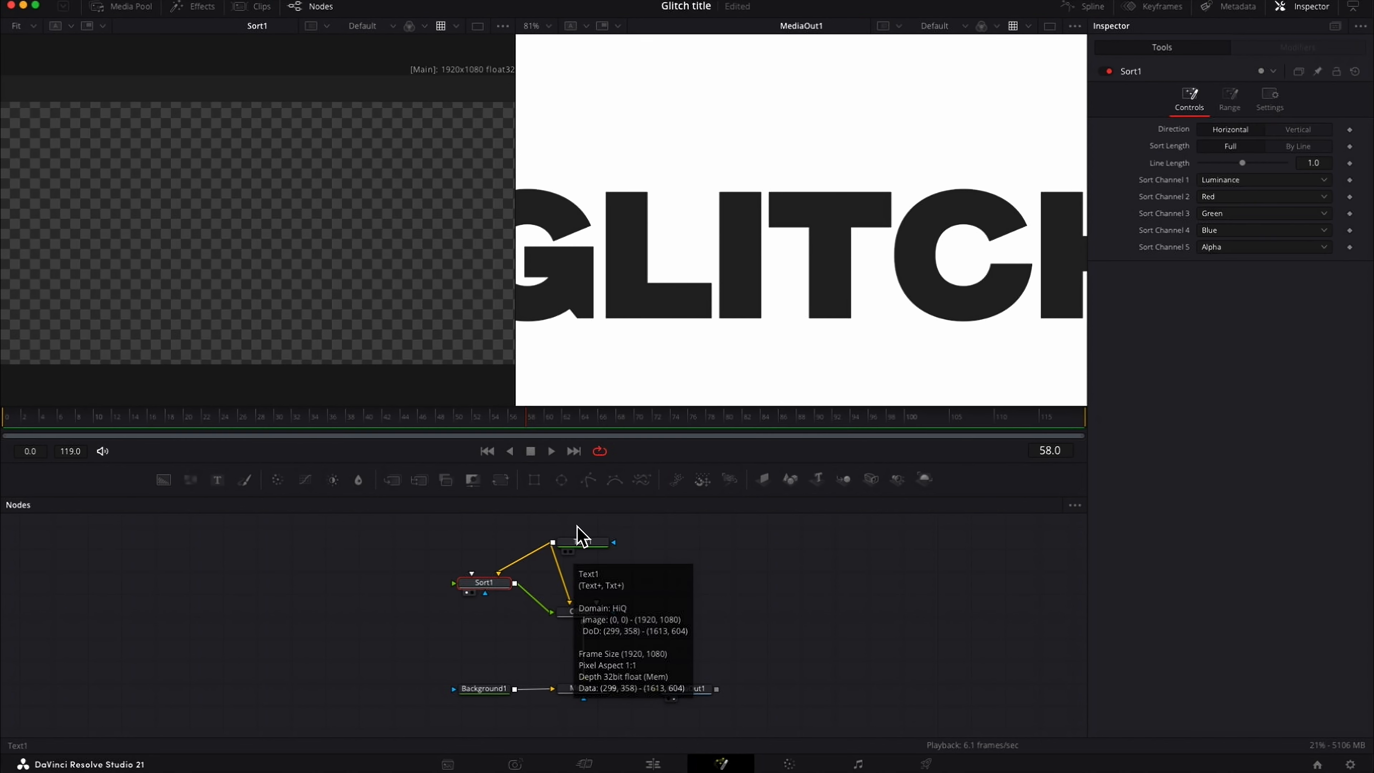
pyautogui.click(1309, 130)
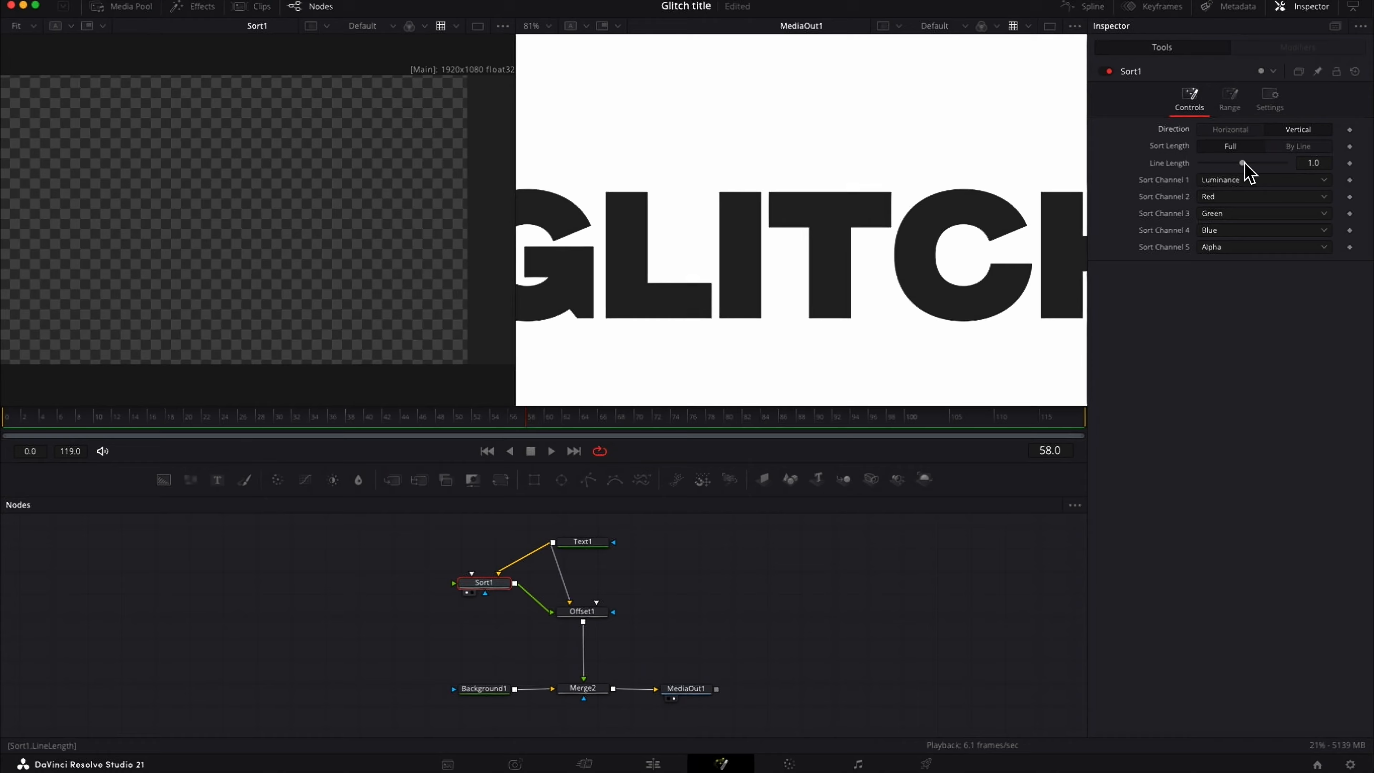
pyautogui.click(1298, 147)
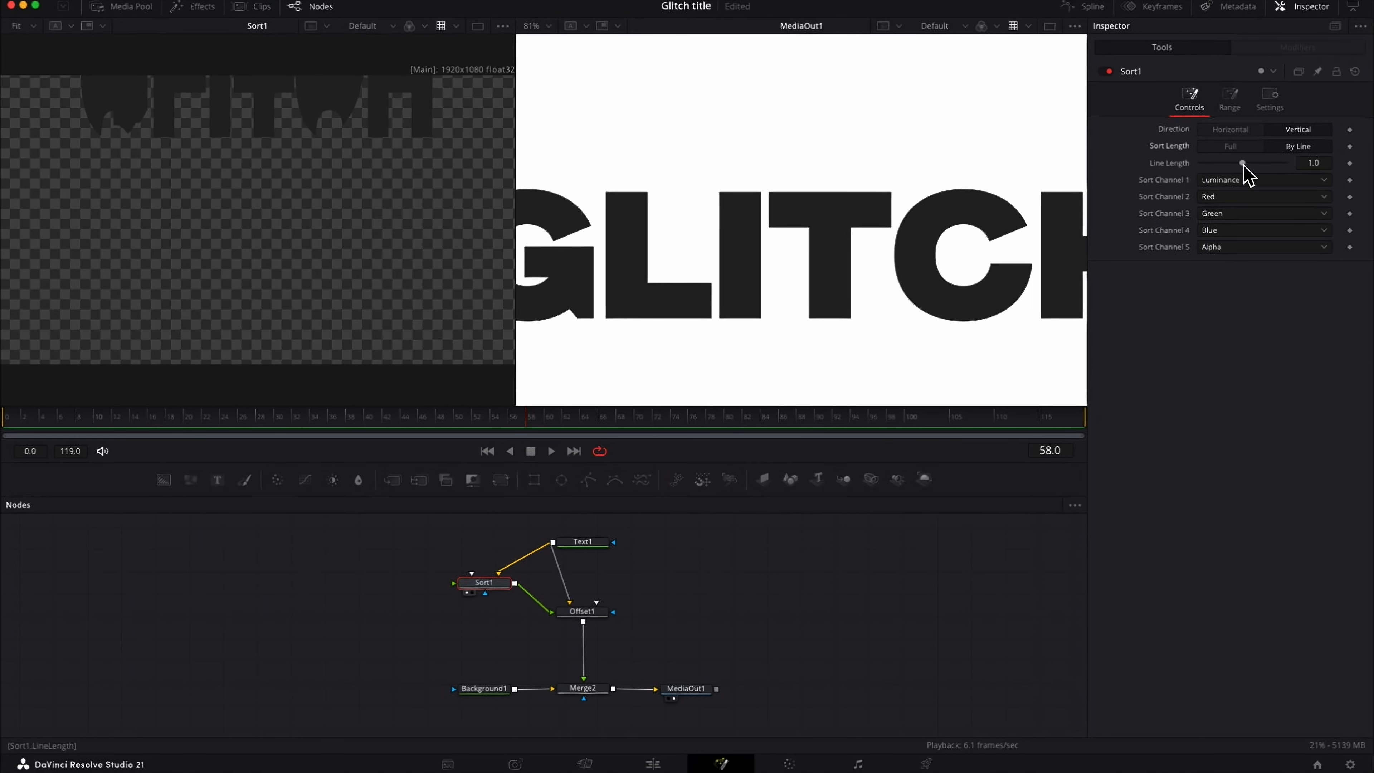
pyautogui.moveTo(1243, 166); pyautogui.dragTo(1268, 166)
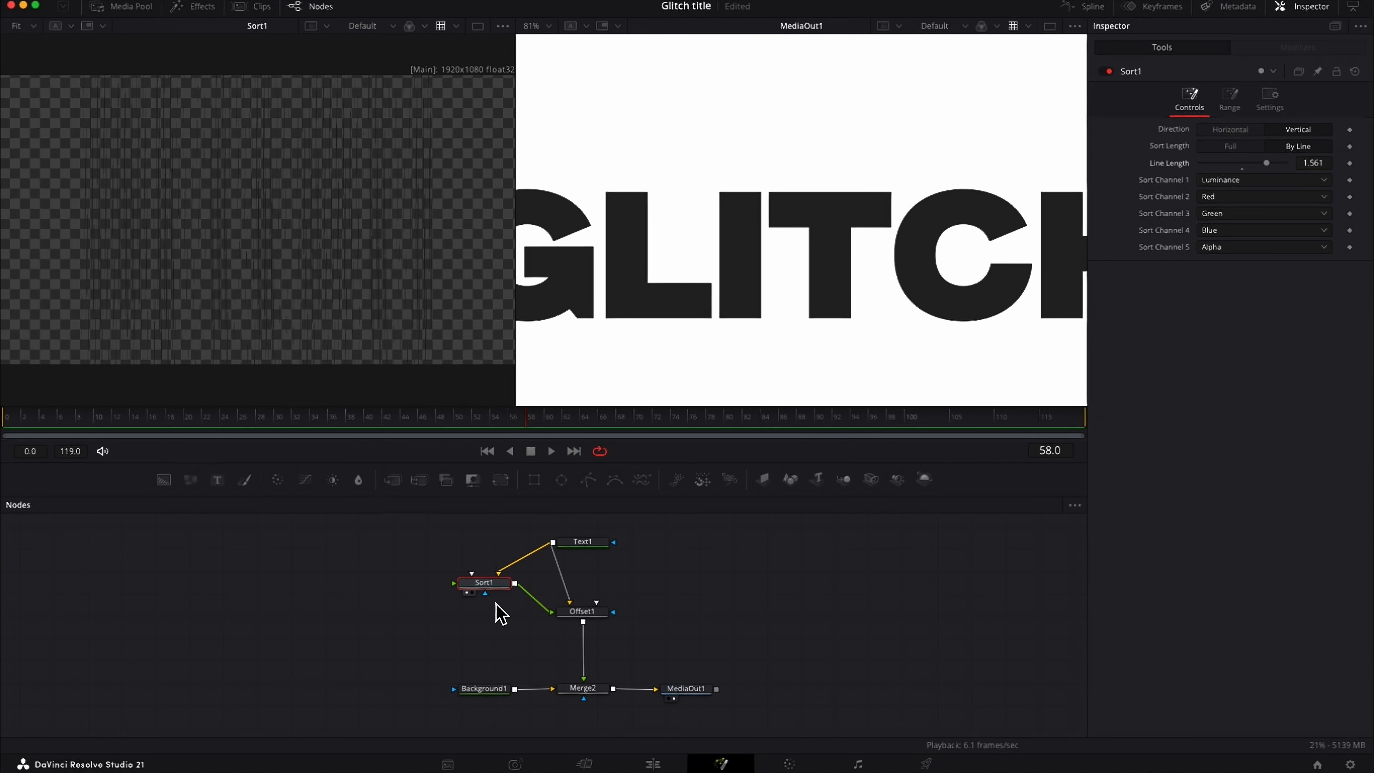
# Step: On Offset1, set Scale to 0.496, Horizontal Offset White to -0.84, Vertical Offset Black to 0.05 and Vertical Offset White to 0.13
pyautogui.click(586, 612)
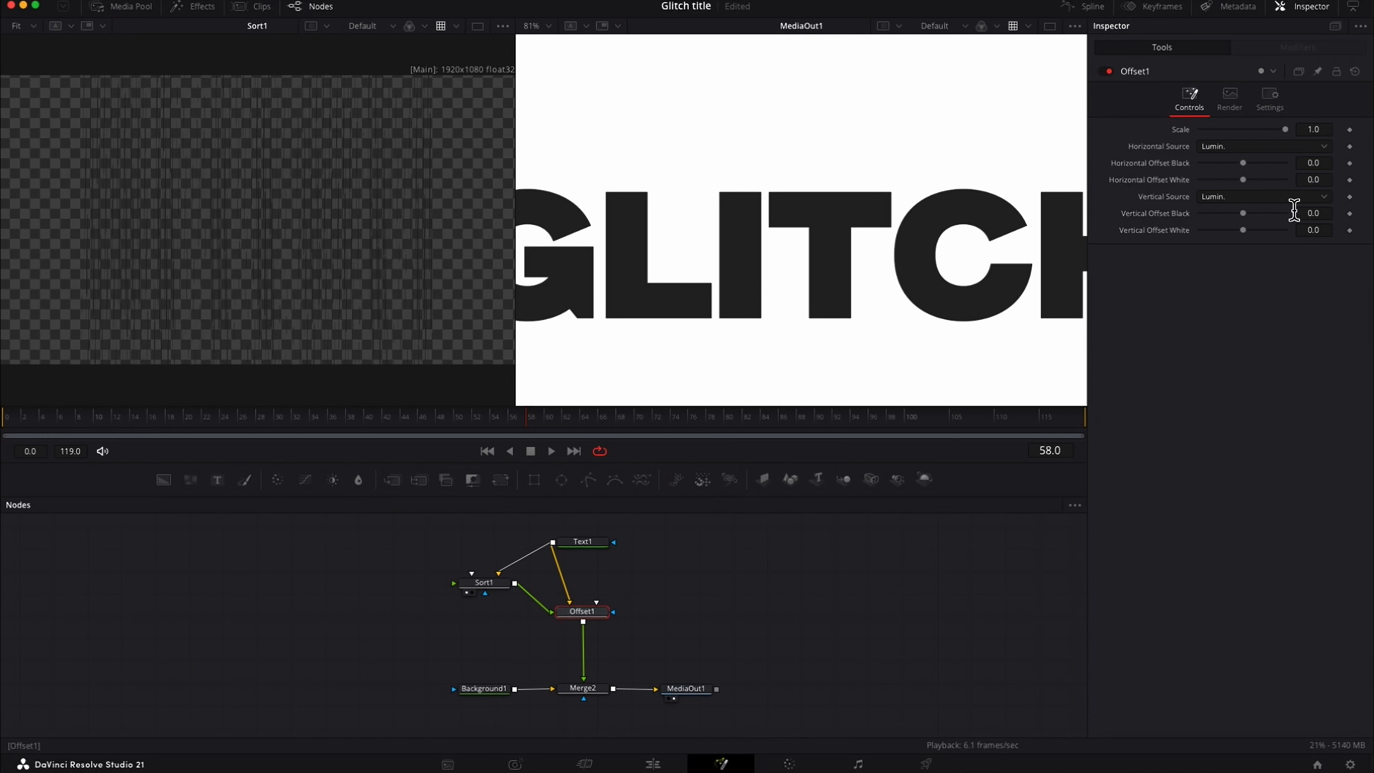
pyautogui.moveTo(1266, 140); pyautogui.dragTo(1249, 144)
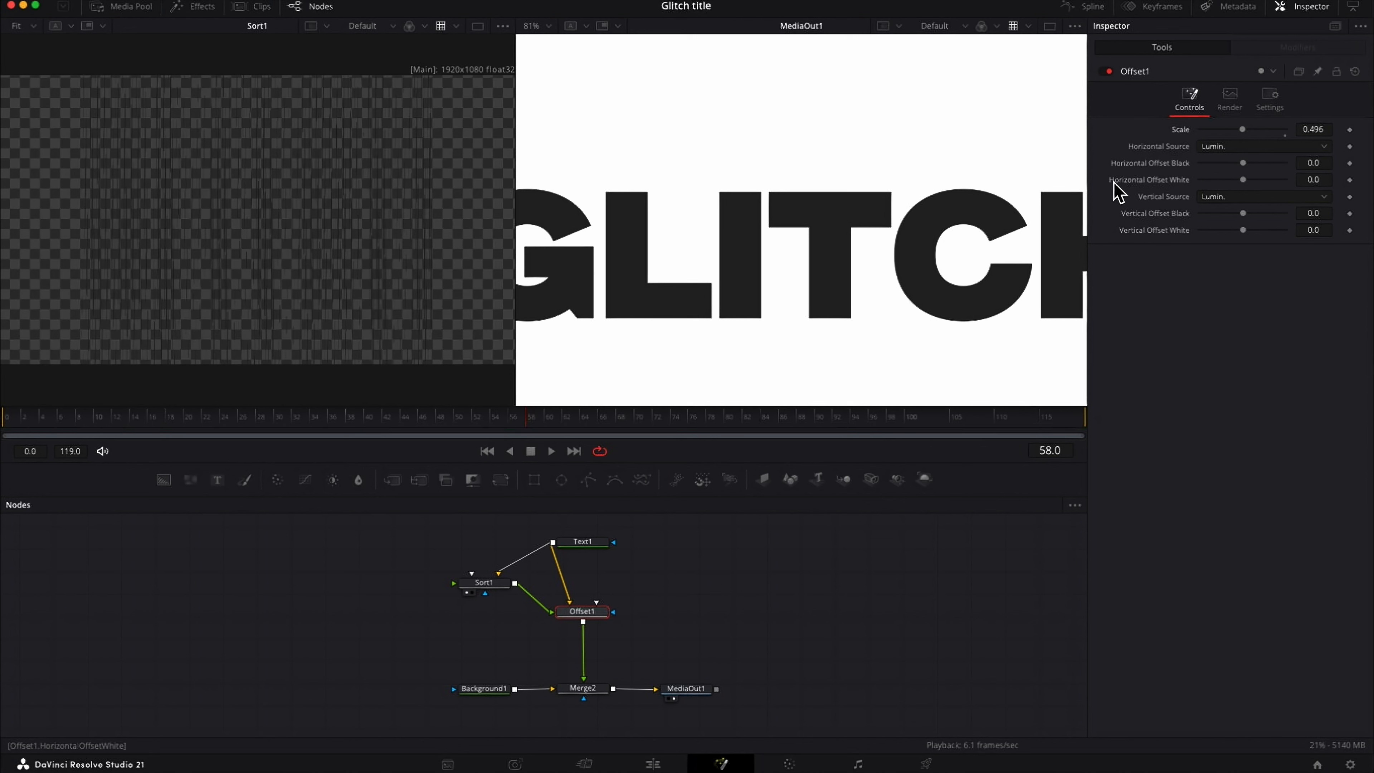
pyautogui.moveTo(1243, 181); pyautogui.dragTo(1207, 180)
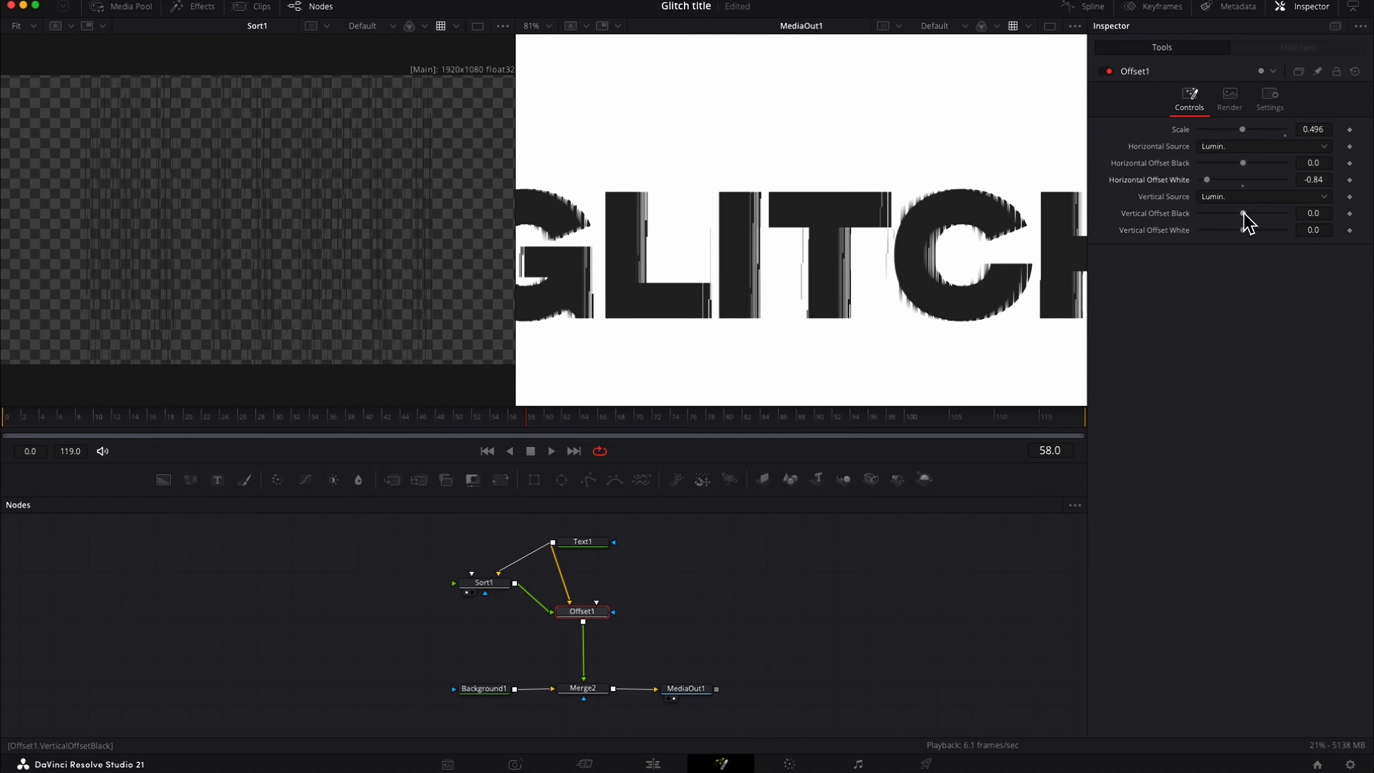
pyautogui.moveTo(1243, 213); pyautogui.dragTo(1246, 213)
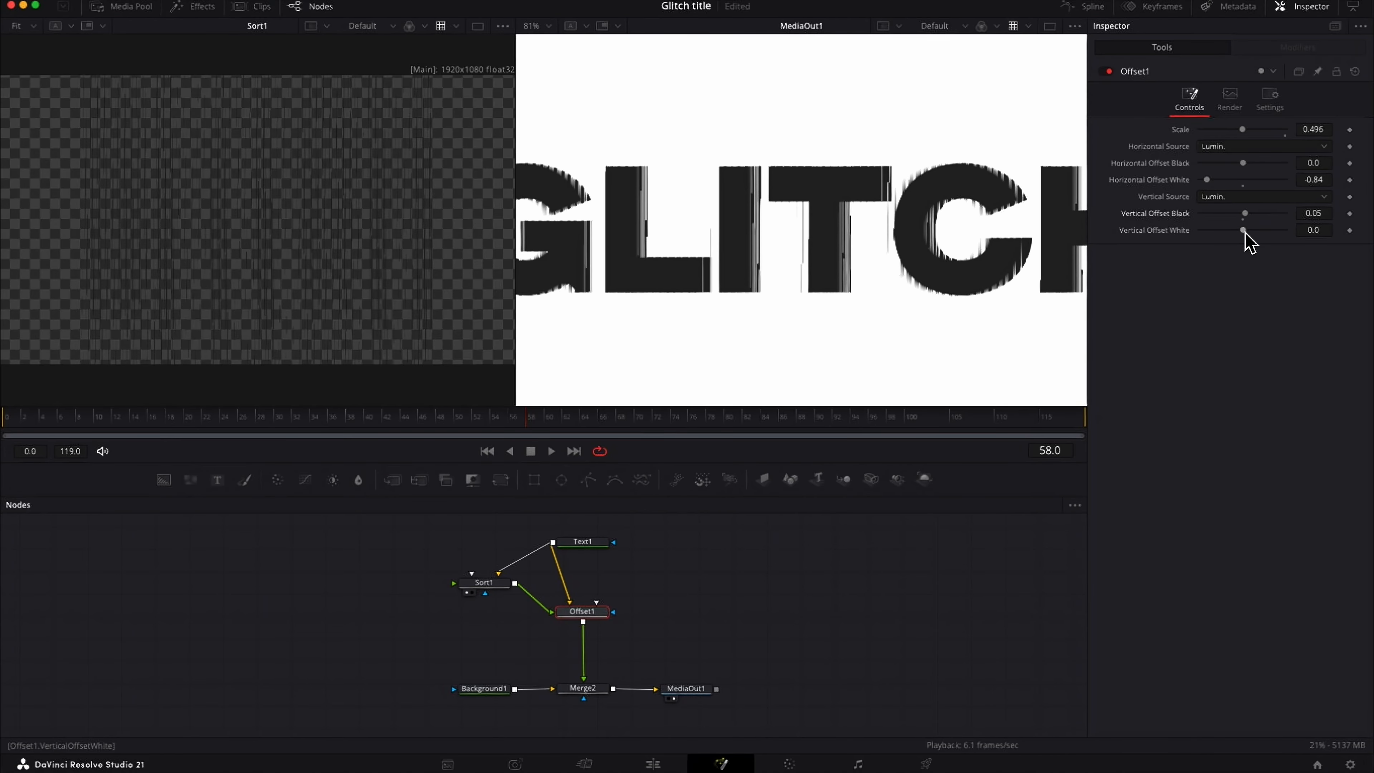
# Step: Try Horizontal sorting on Sort1, set its line length to 0.825 and return the direction to Vertical
pyautogui.click(484, 581)
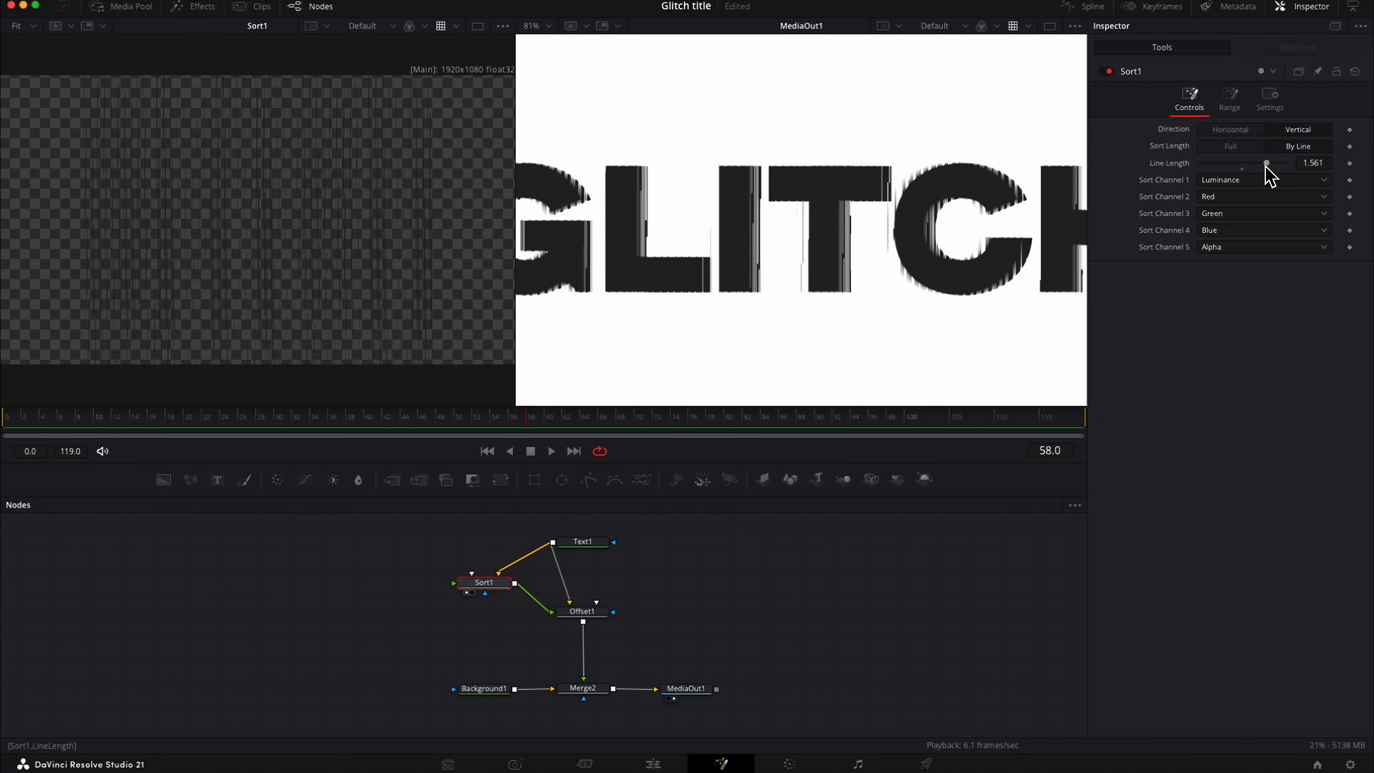
pyautogui.moveTo(1268, 169)
pyautogui.mouseDown()
pyautogui.moveTo(1253, 171)
pyautogui.moveTo(1271, 164)
pyautogui.mouseUp()
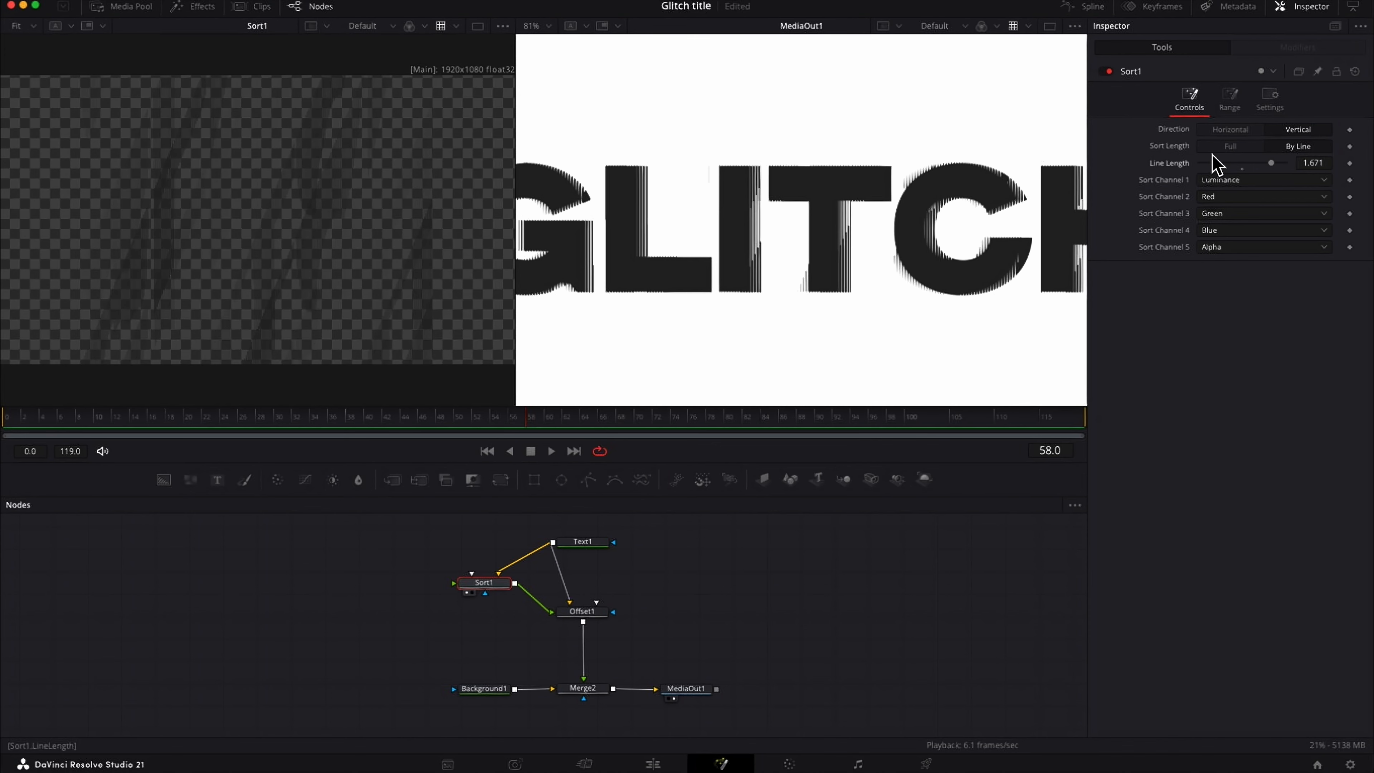
pyautogui.click(1236, 132)
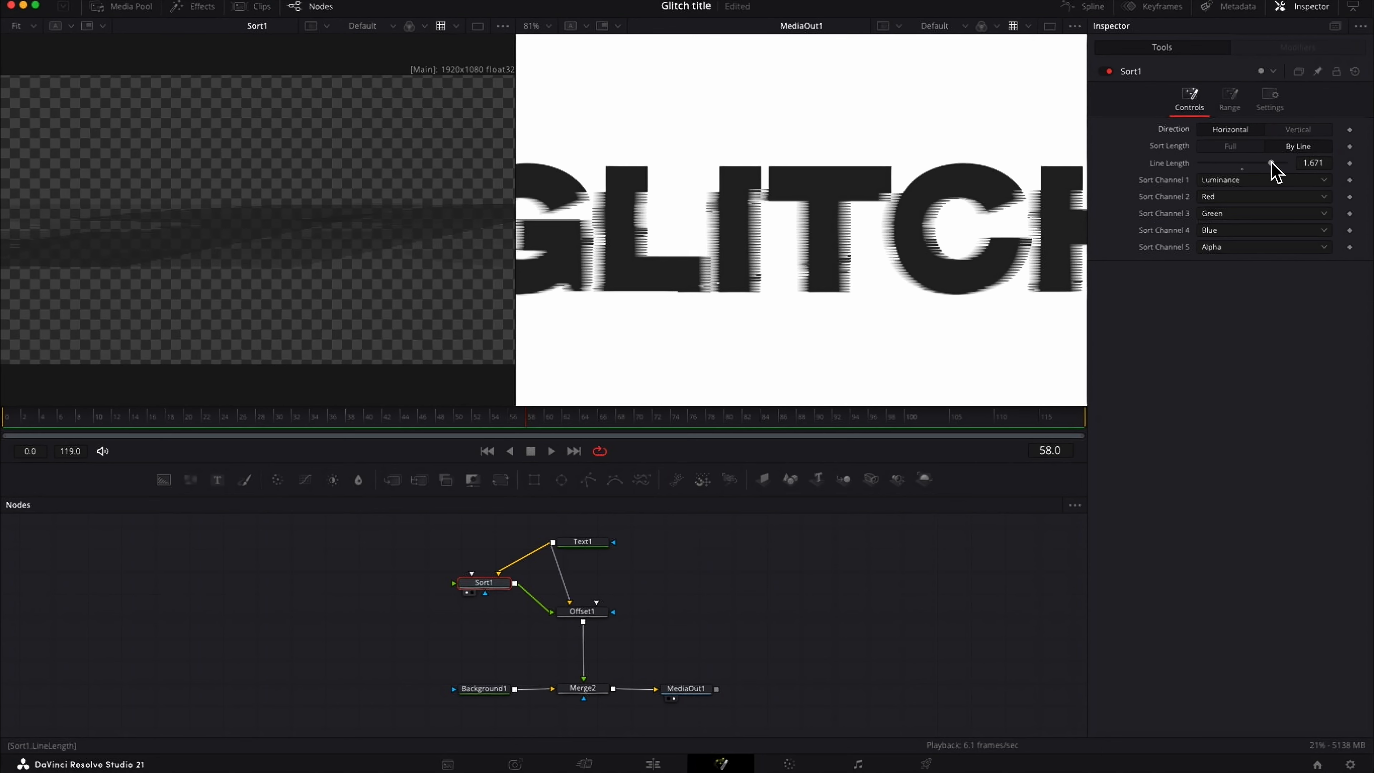
pyautogui.moveTo(1269, 170)
pyautogui.mouseDown()
pyautogui.moveTo(1202, 176)
pyautogui.moveTo(1278, 179)
pyautogui.moveTo(1235, 172)
pyautogui.mouseUp()
pyautogui.click(1298, 129)
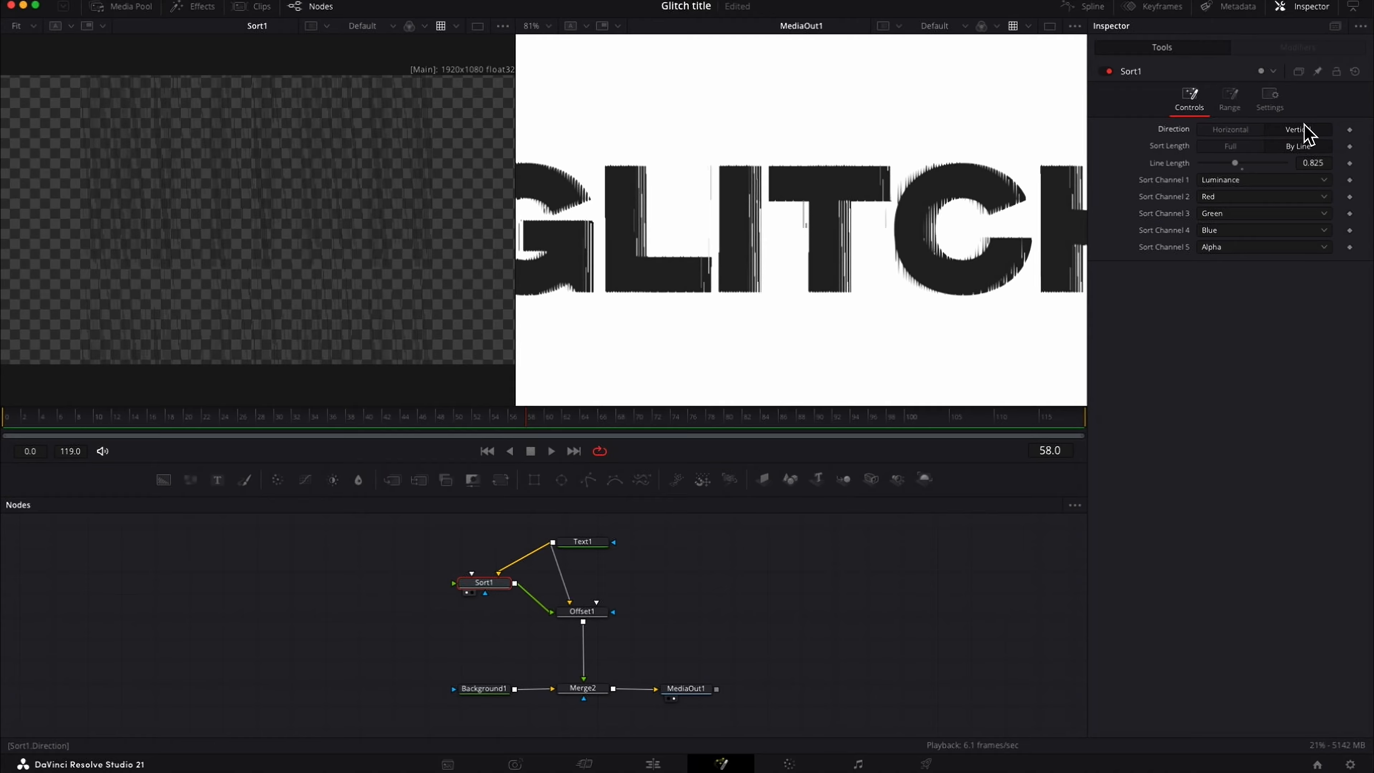
# Step: Make room above Merge2 and insert a second Offset node between Offset1 and Merge2
pyautogui.moveTo(693, 678); pyautogui.dragTo(485, 736)
pyautogui.click(582, 617)
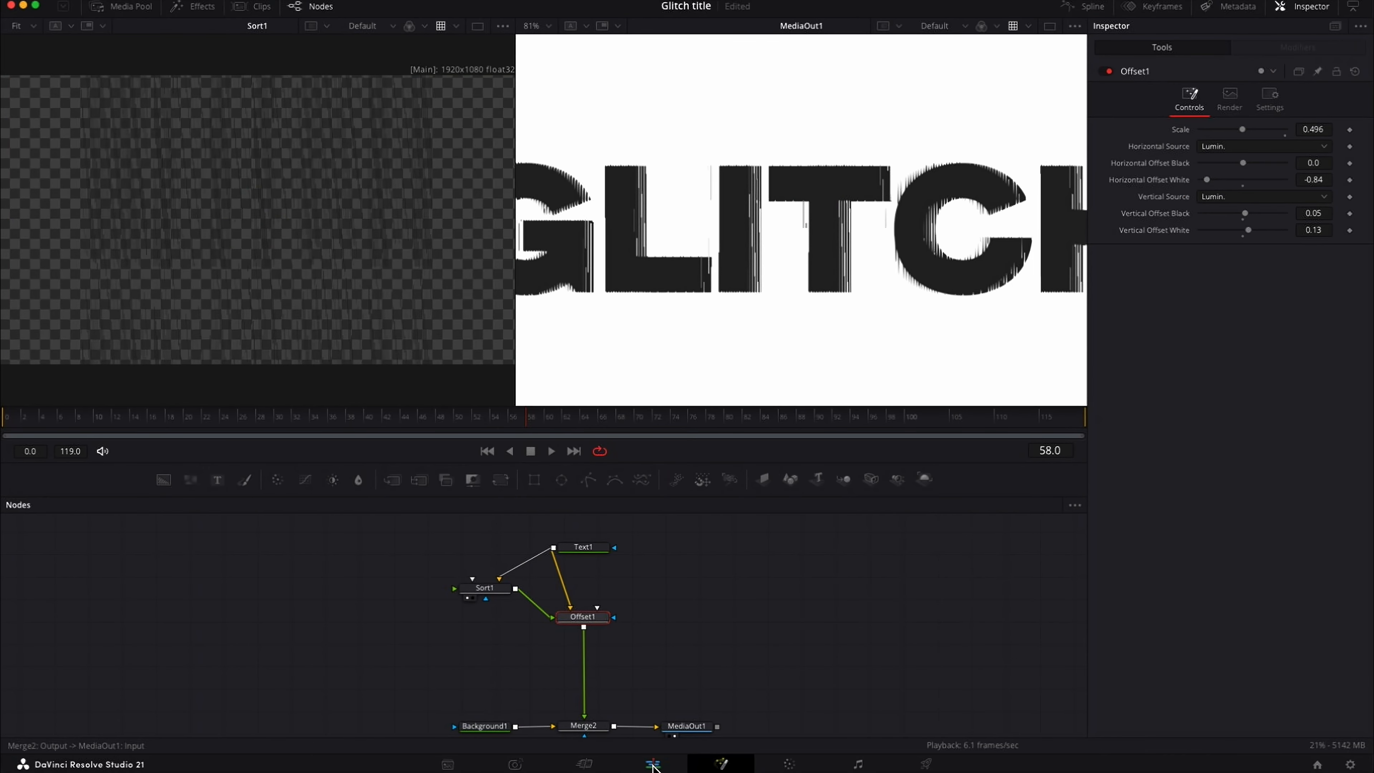
pyautogui.hotkey('shift', 'space')
pyautogui.write('offset')
pyautogui.press('Return')
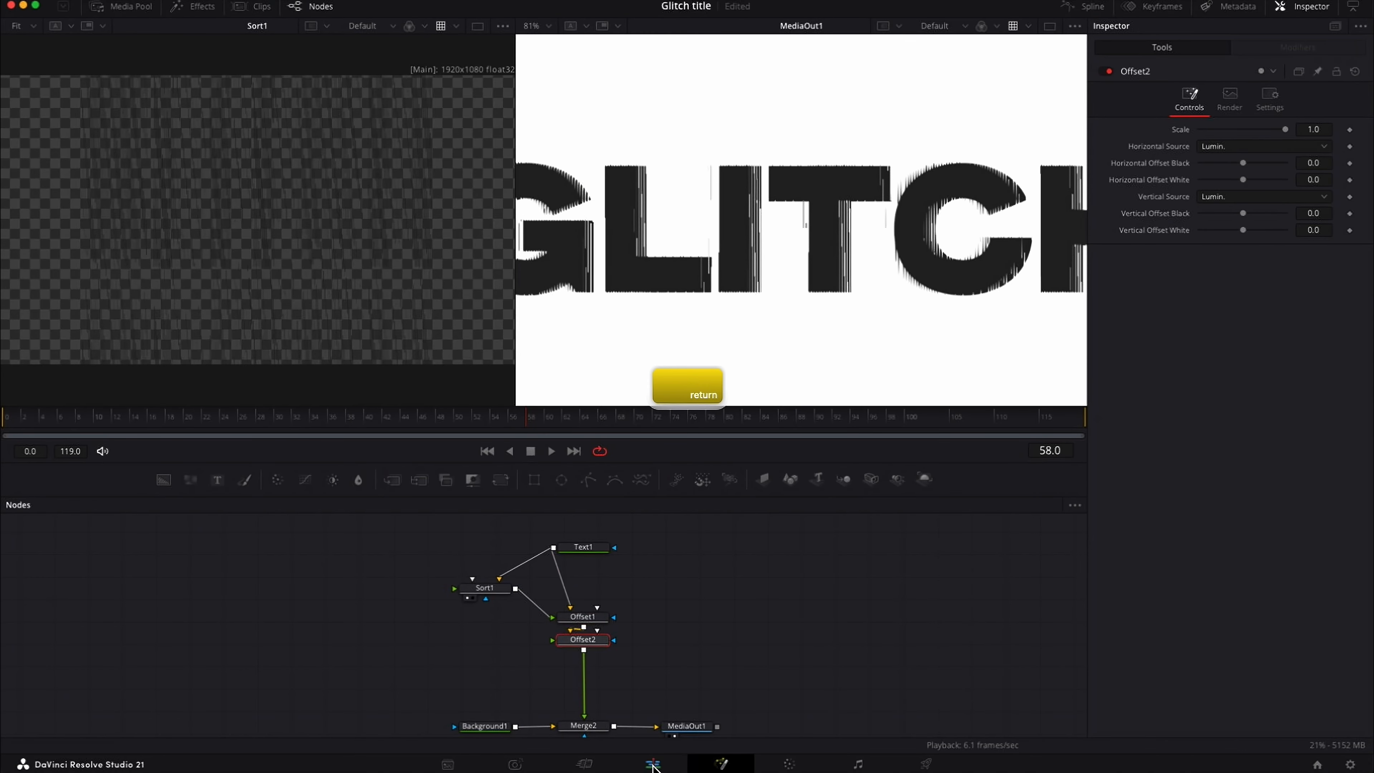
pyautogui.moveTo(582, 639); pyautogui.dragTo(582, 660)
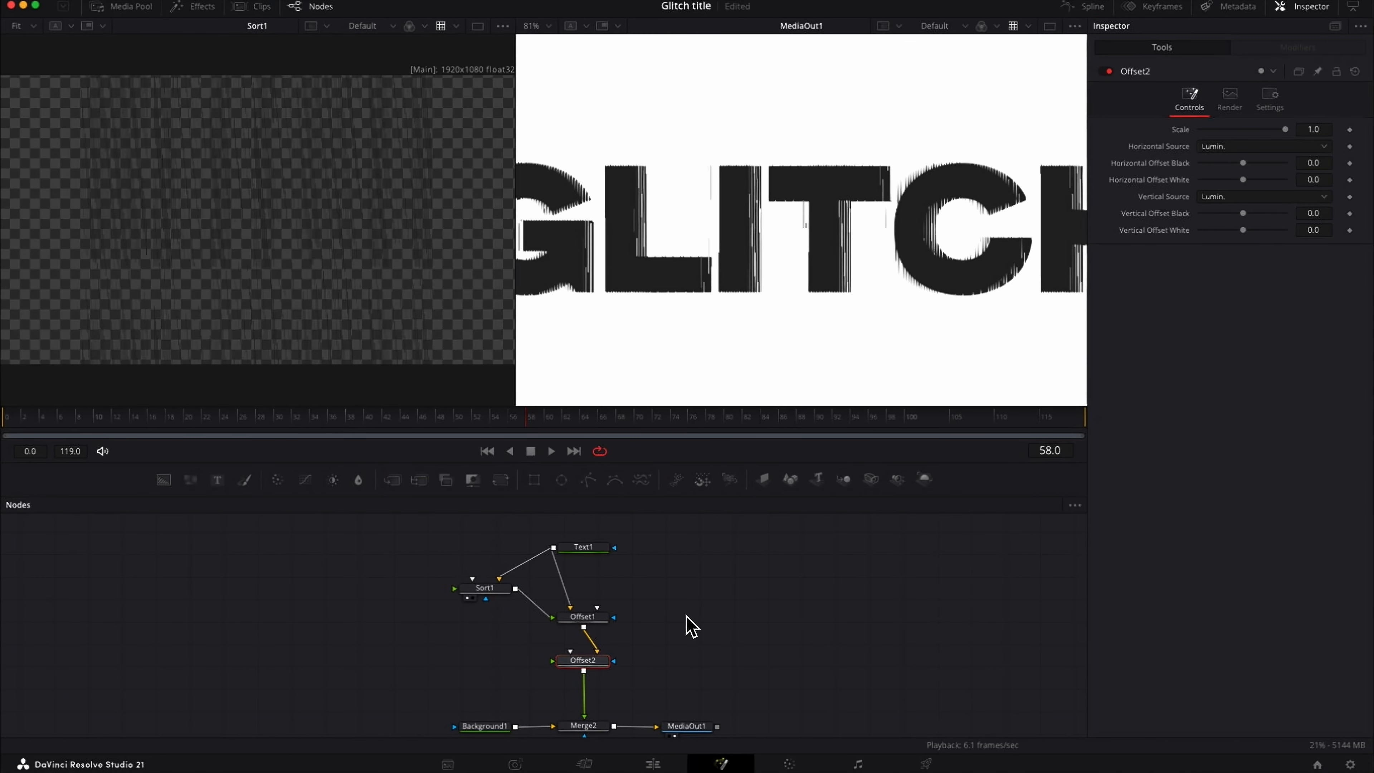
# Step: Return to a single viewer with the Media Pool shown, and connect the first glitch texture image to Offset2's deformation map input
pyautogui.click(1049, 26)
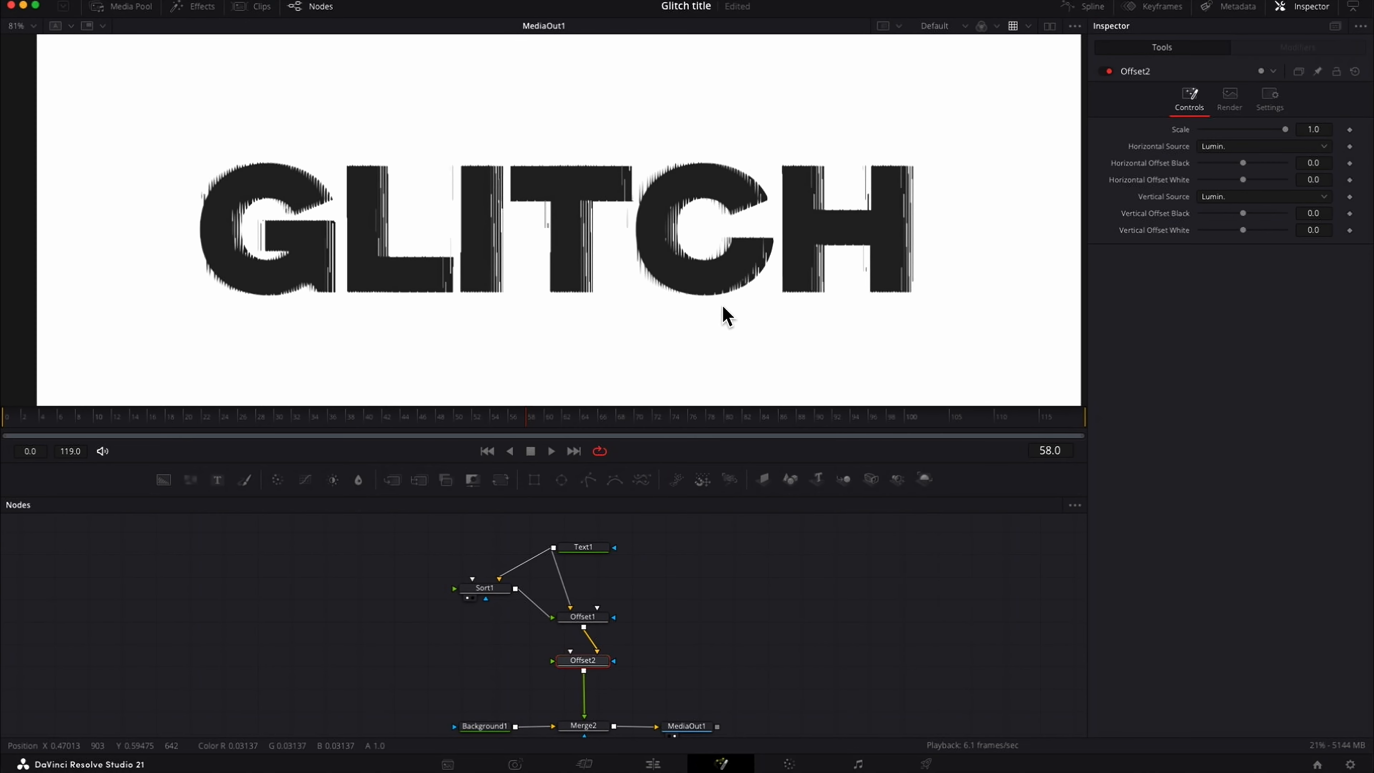
pyautogui.click(129, 6)
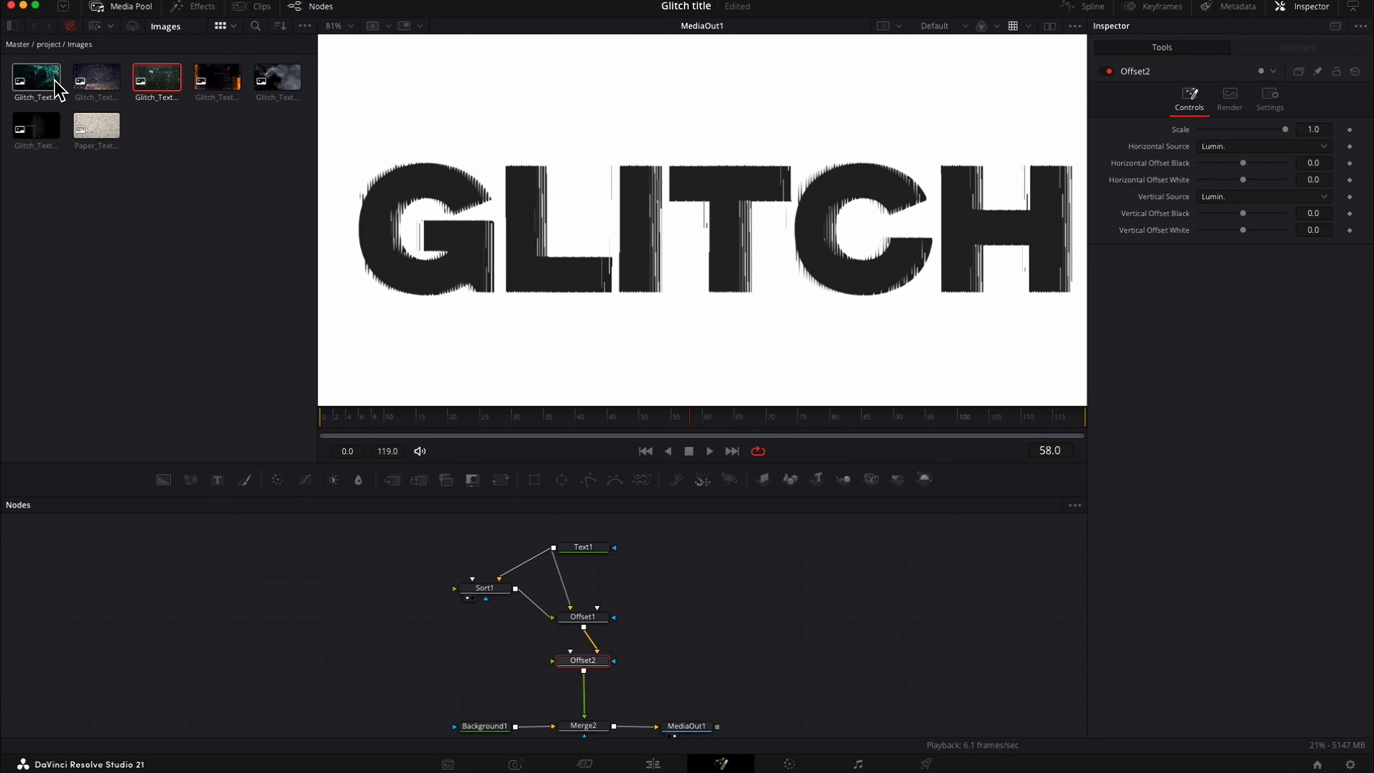
pyautogui.moveTo(43, 84); pyautogui.dragTo(591, 653)
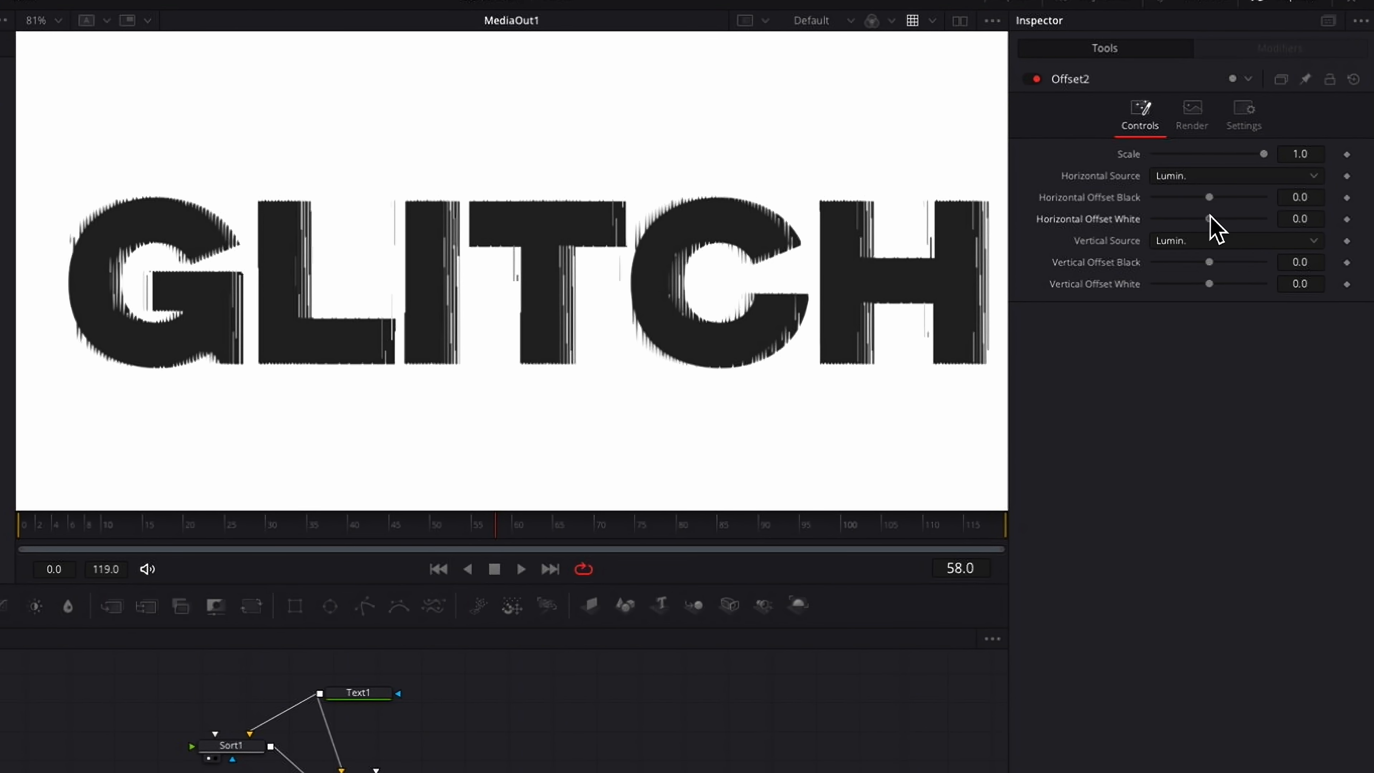
# Step: On Offset2, set Horizontal Offset White to 0.08, Vertical Offset White to -0.16 and Scale to 0.591
pyautogui.moveTo(1209, 217); pyautogui.dragTo(1209, 199)
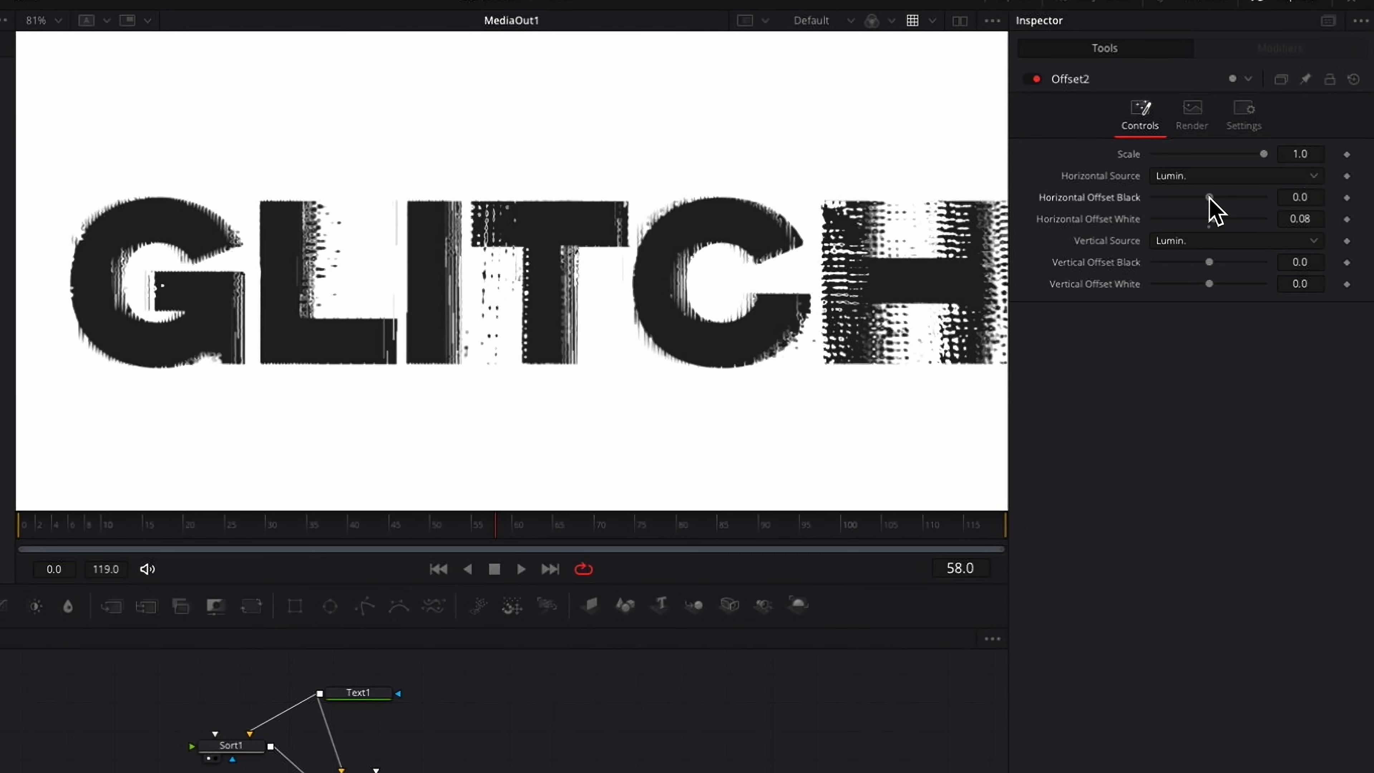
pyautogui.moveTo(1209, 284)
pyautogui.mouseDown()
pyautogui.moveTo(1150, 284)
pyautogui.moveTo(1214, 283)
pyautogui.moveTo(1195, 283)
pyautogui.mouseUp()
pyautogui.moveTo(1264, 154); pyautogui.dragTo(1219, 155)
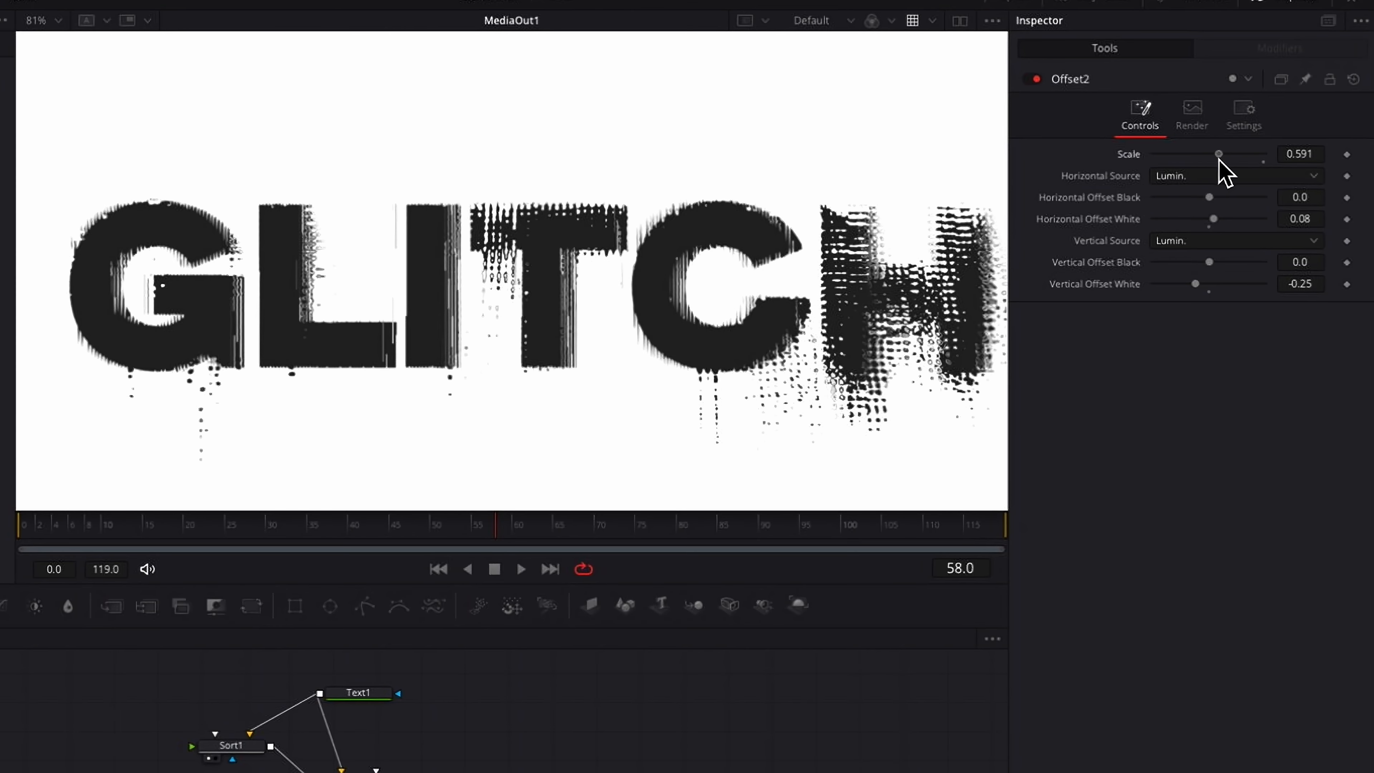
pyautogui.moveTo(1197, 282); pyautogui.dragTo(1201, 283)
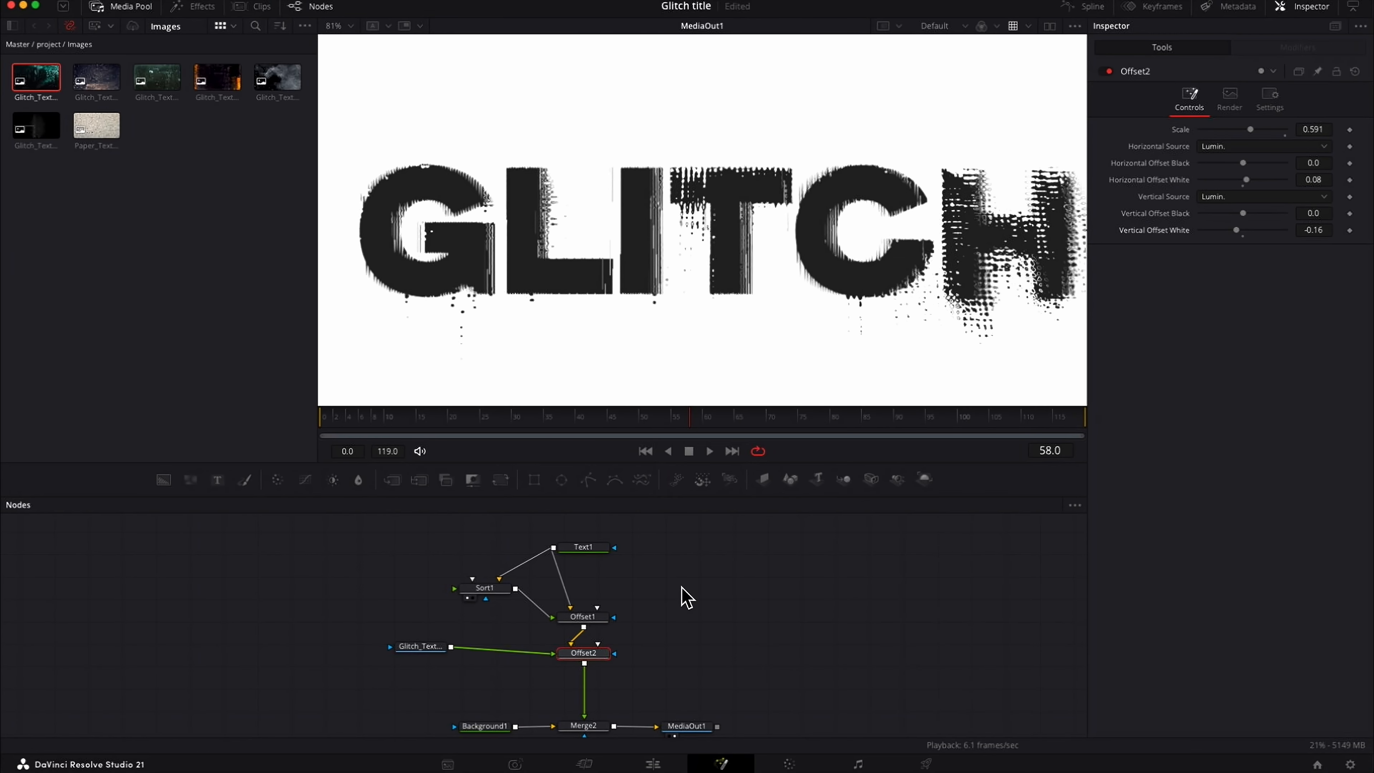
# Step: Insert a Shuffle node after Offset2 and place it midway between Offset2 and Merge2
pyautogui.scroll(-1, 813, 659)
pyautogui.hscroll(-1, 812, 658)
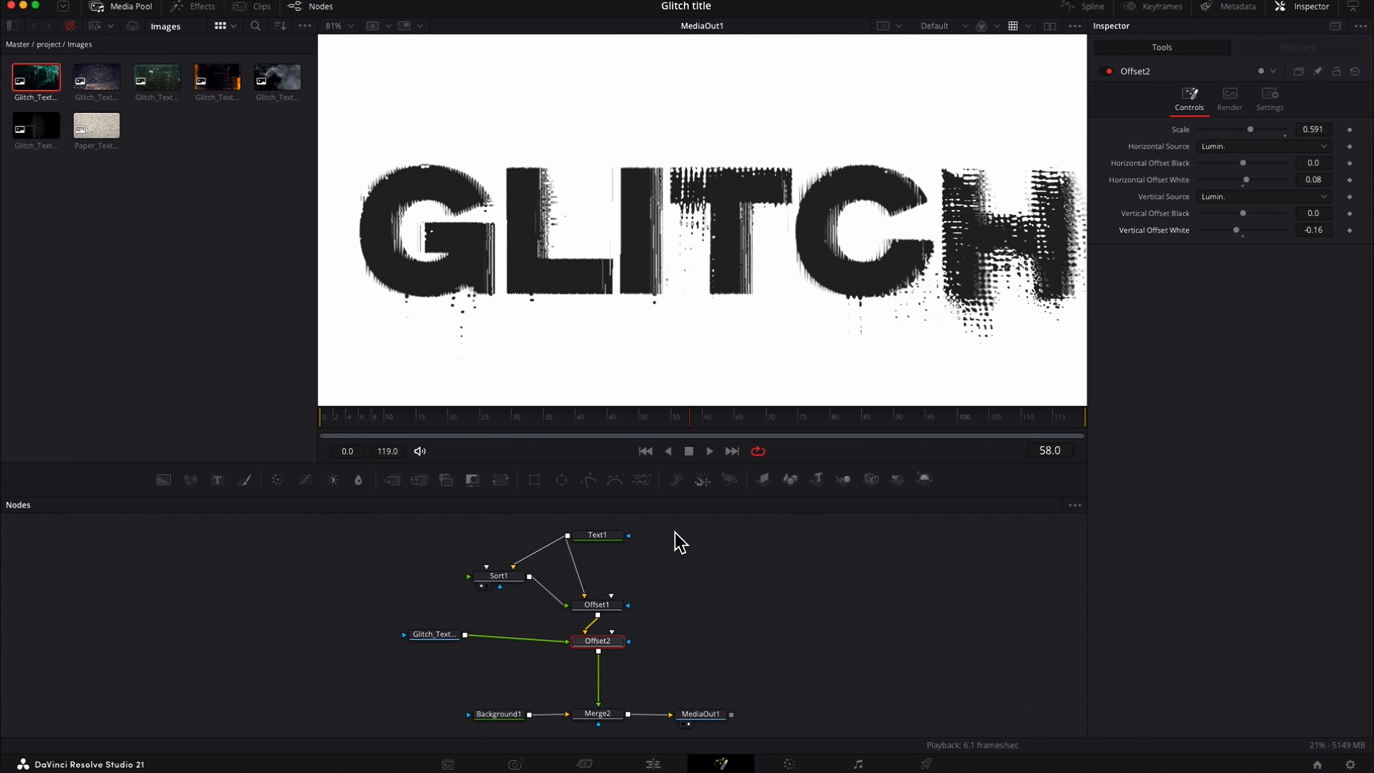
pyautogui.click(609, 642)
pyautogui.hotkey('shift', 'space')
pyautogui.write('shuffle')
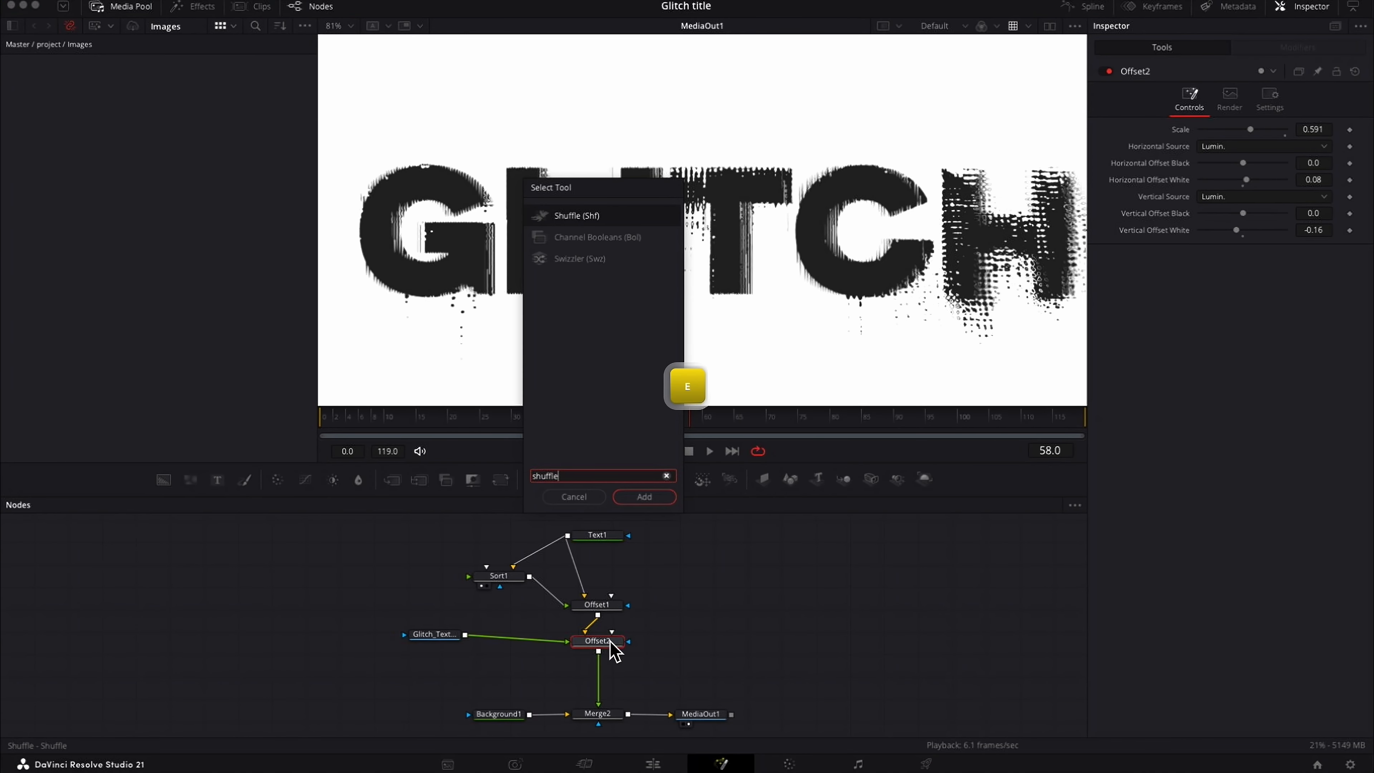
pyautogui.press('Return')
pyautogui.moveTo(607, 663); pyautogui.dragTo(607, 681)
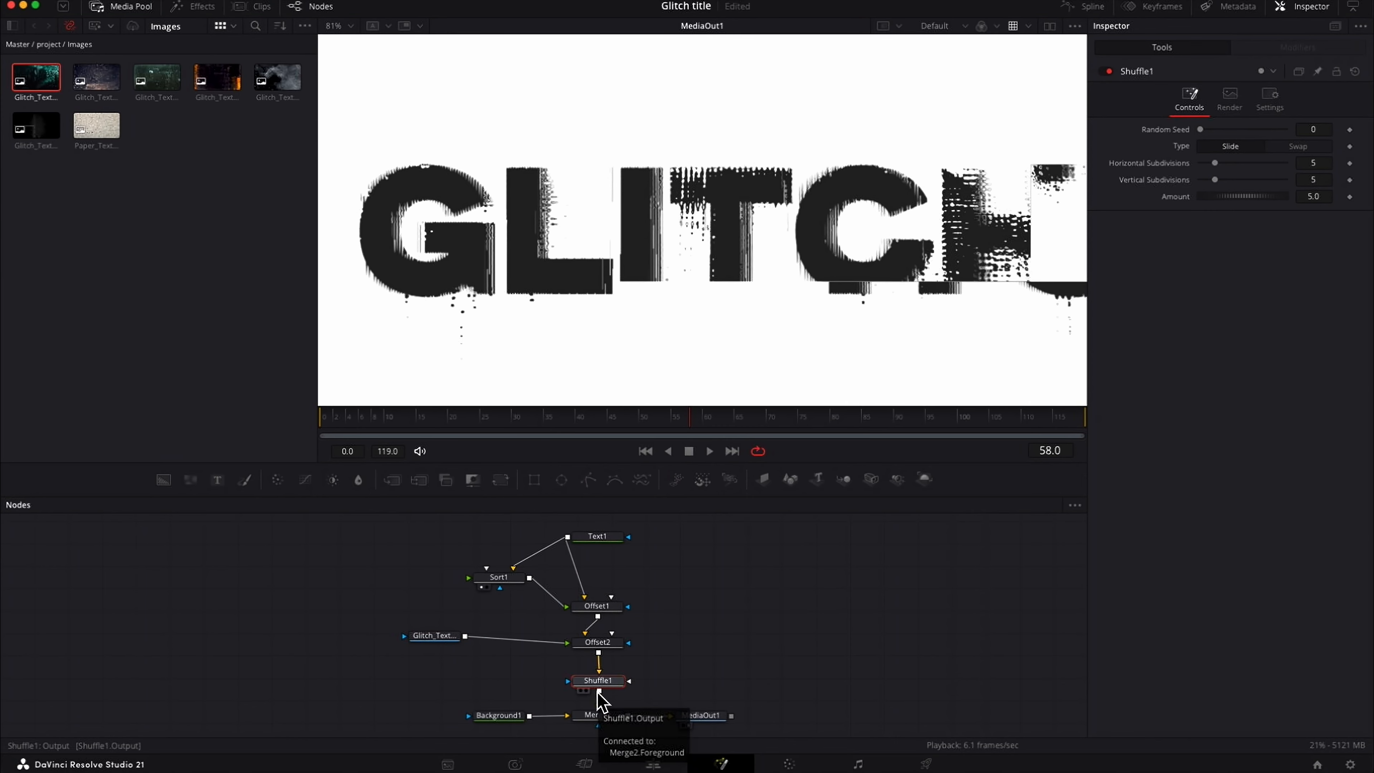
# Step: Fit the whole frame in the viewer and try Shuffle1 with 4 horizontal subdivisions, an amount of 29.6 and random seed 13670
pyautogui.moveTo(1214, 163); pyautogui.dragTo(1226, 163)
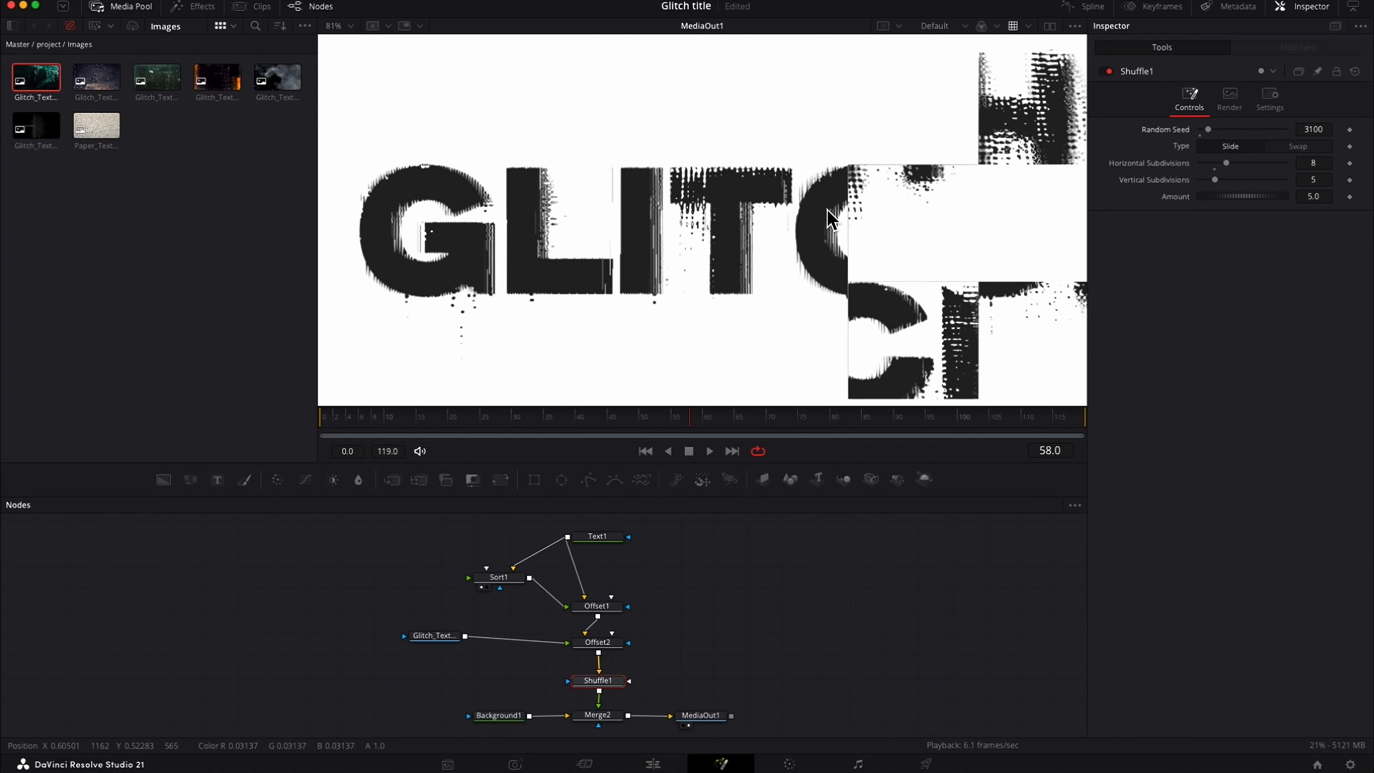
pyautogui.click(352, 26)
pyautogui.click(346, 38)
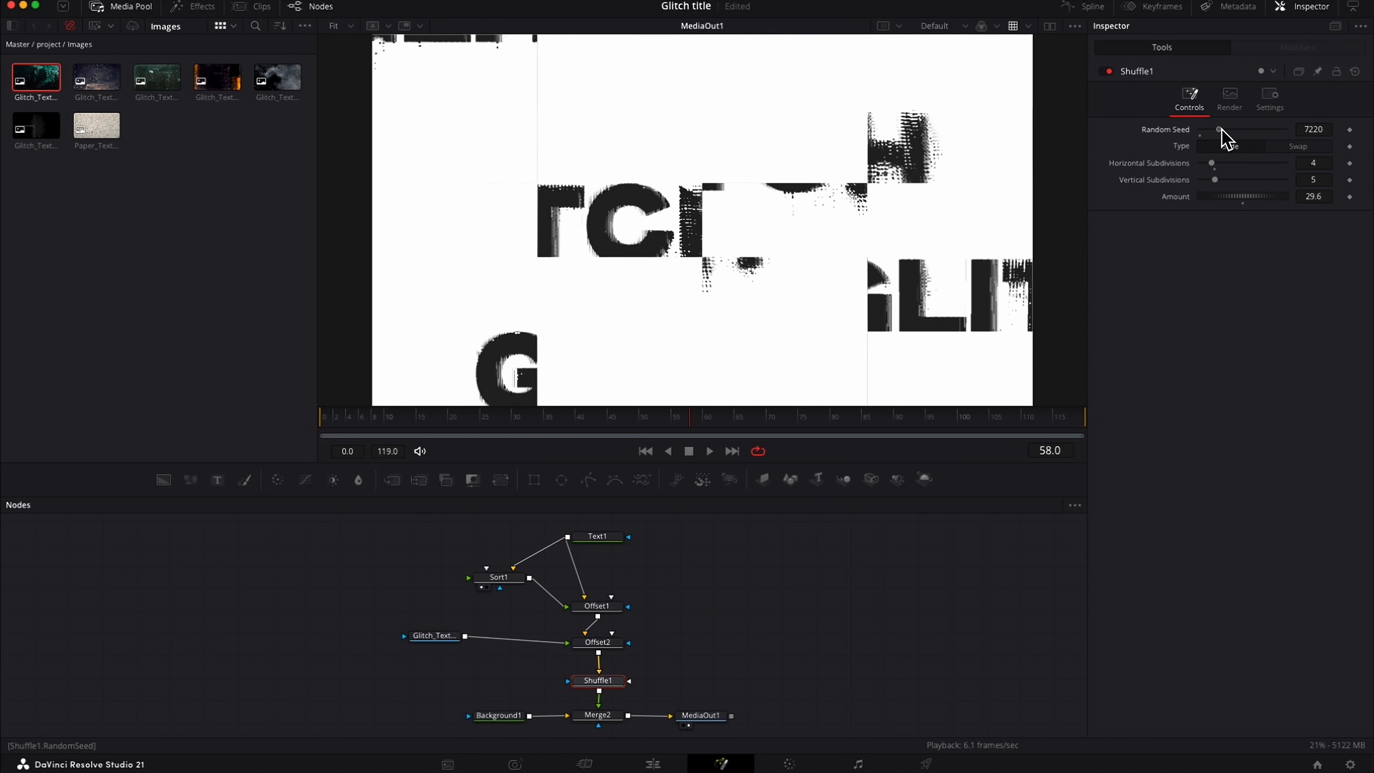
pyautogui.moveTo(1220, 129); pyautogui.dragTo(1239, 137)
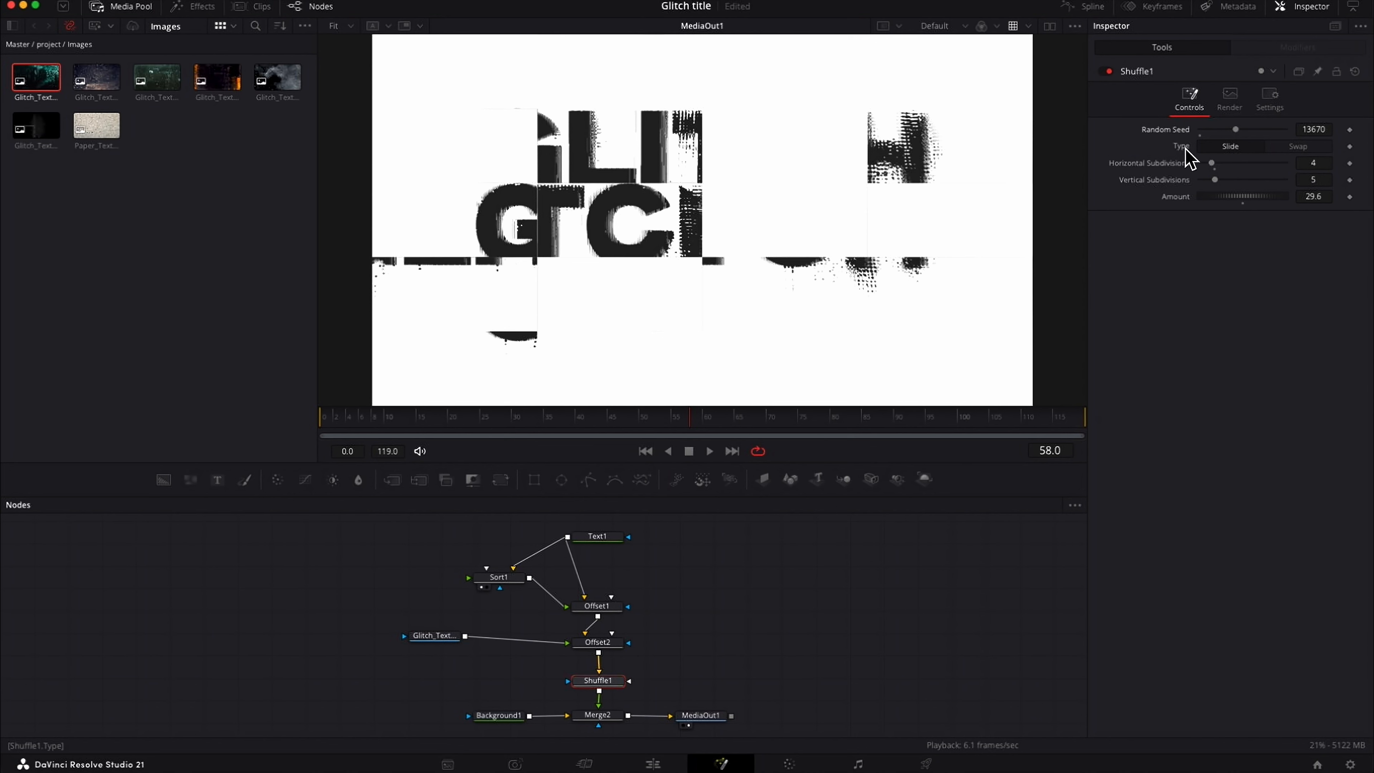
# Step: Set Shuffle1's type to Swap, random seed to 188, horizontal subdivisions to 5 and amount to 22.4
pyautogui.click(1303, 151)
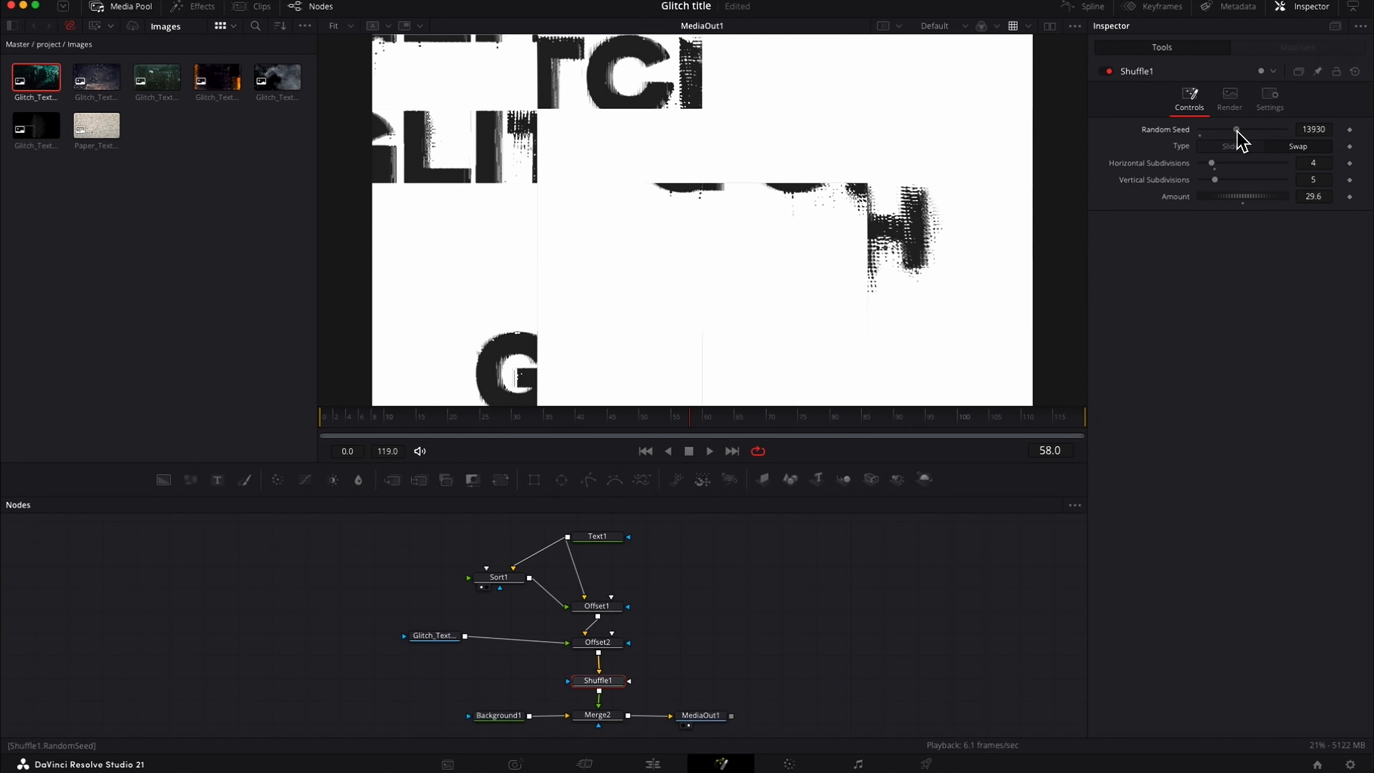
pyautogui.moveTo(1236, 130); pyautogui.dragTo(1241, 133)
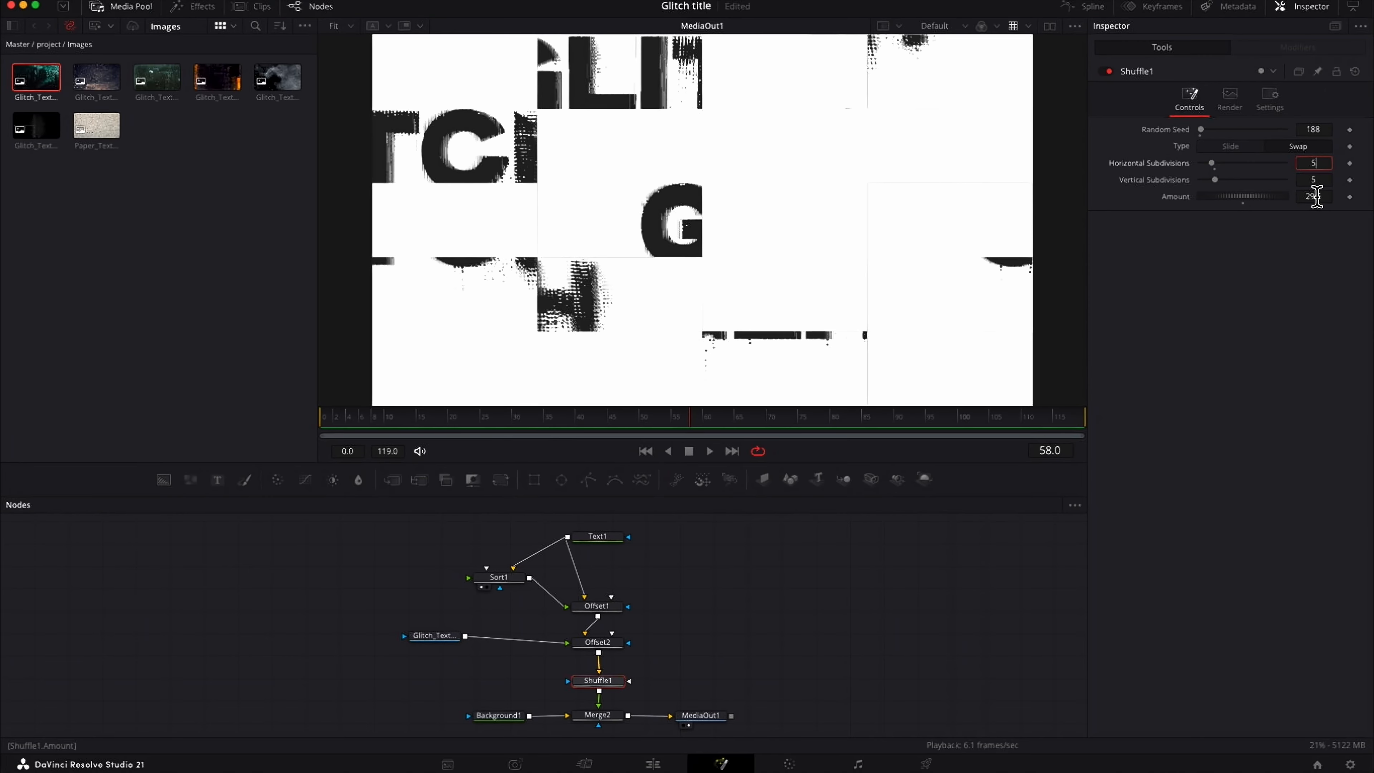
pyautogui.doubleClick(1317, 197)
pyautogui.write('22')
pyautogui.press('Return')
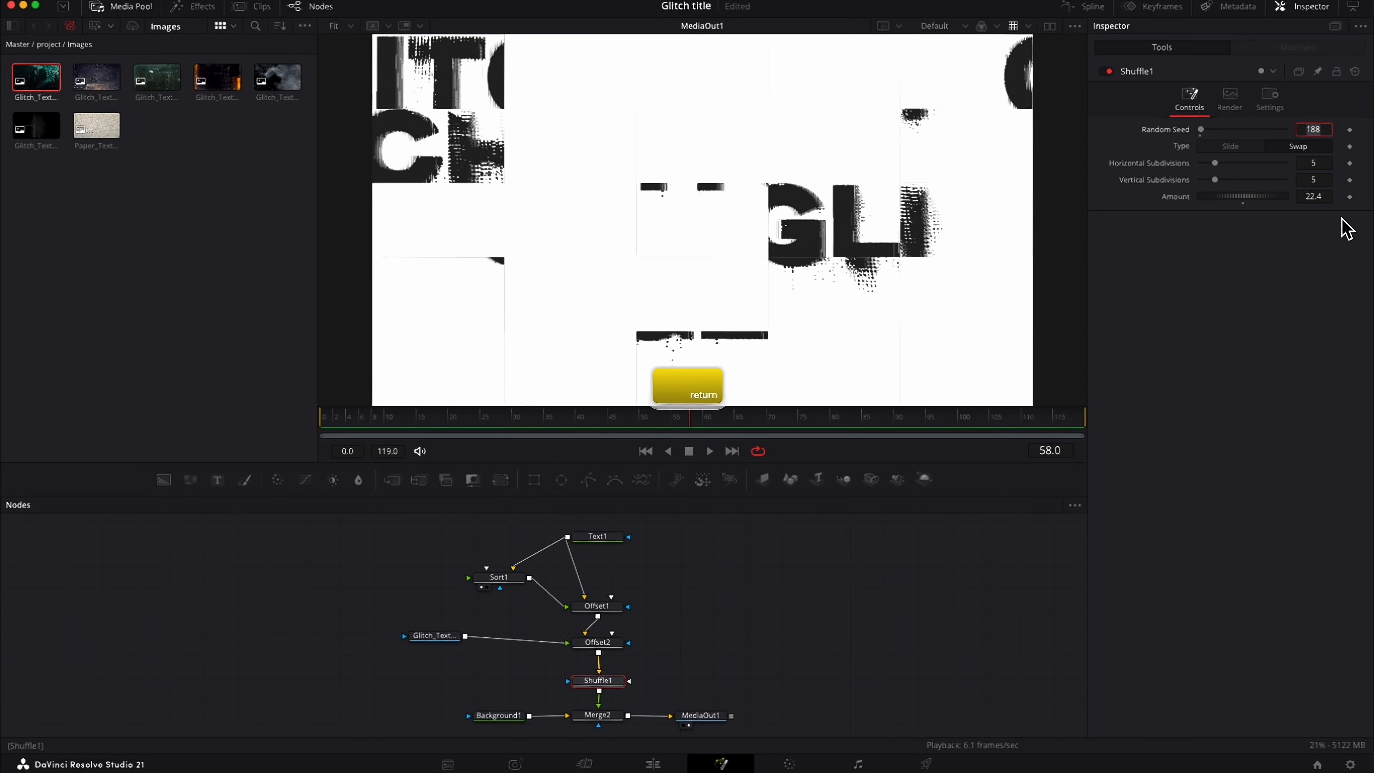
# Step: Lower Shuffle1's Warp to 0.031 and try higher Under-Sample Resolution values
pyautogui.click(1235, 104)
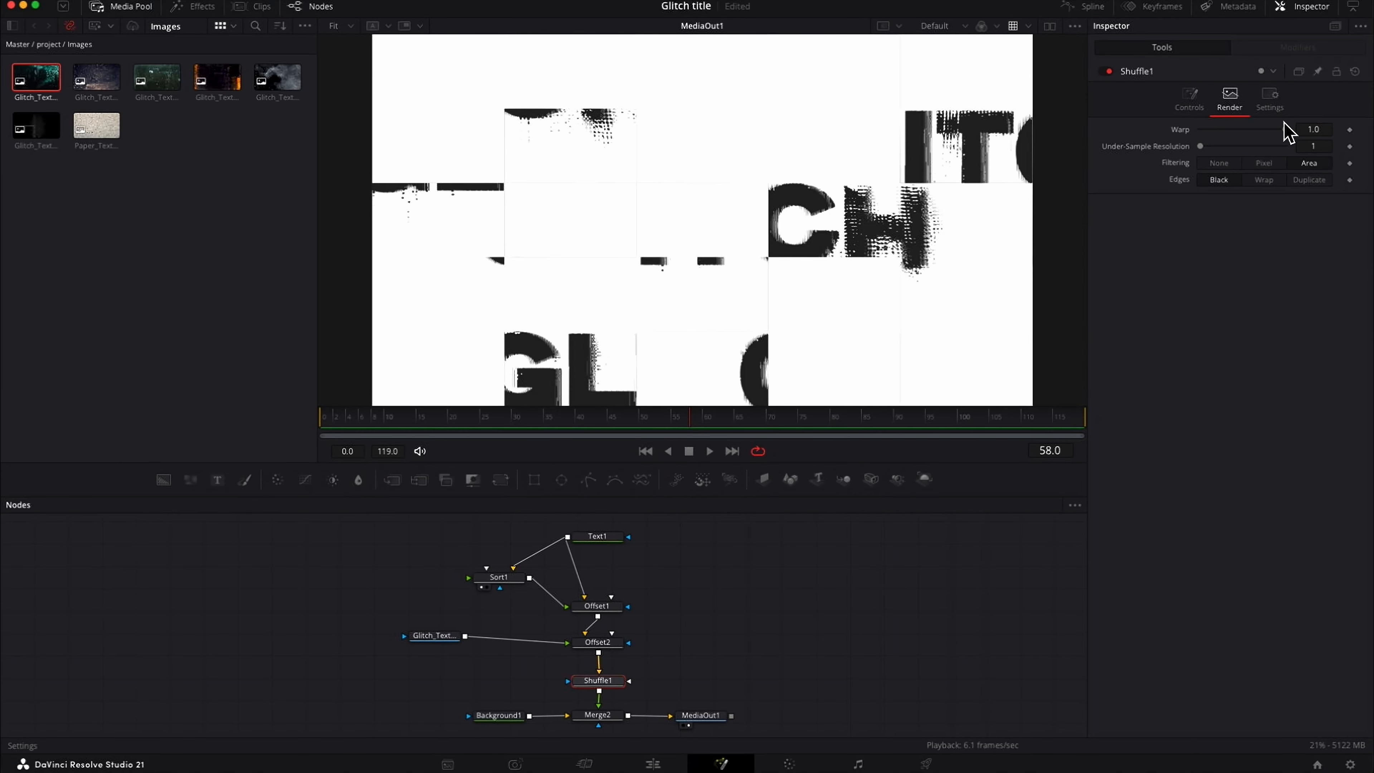
pyautogui.moveTo(1285, 129); pyautogui.dragTo(1204, 135)
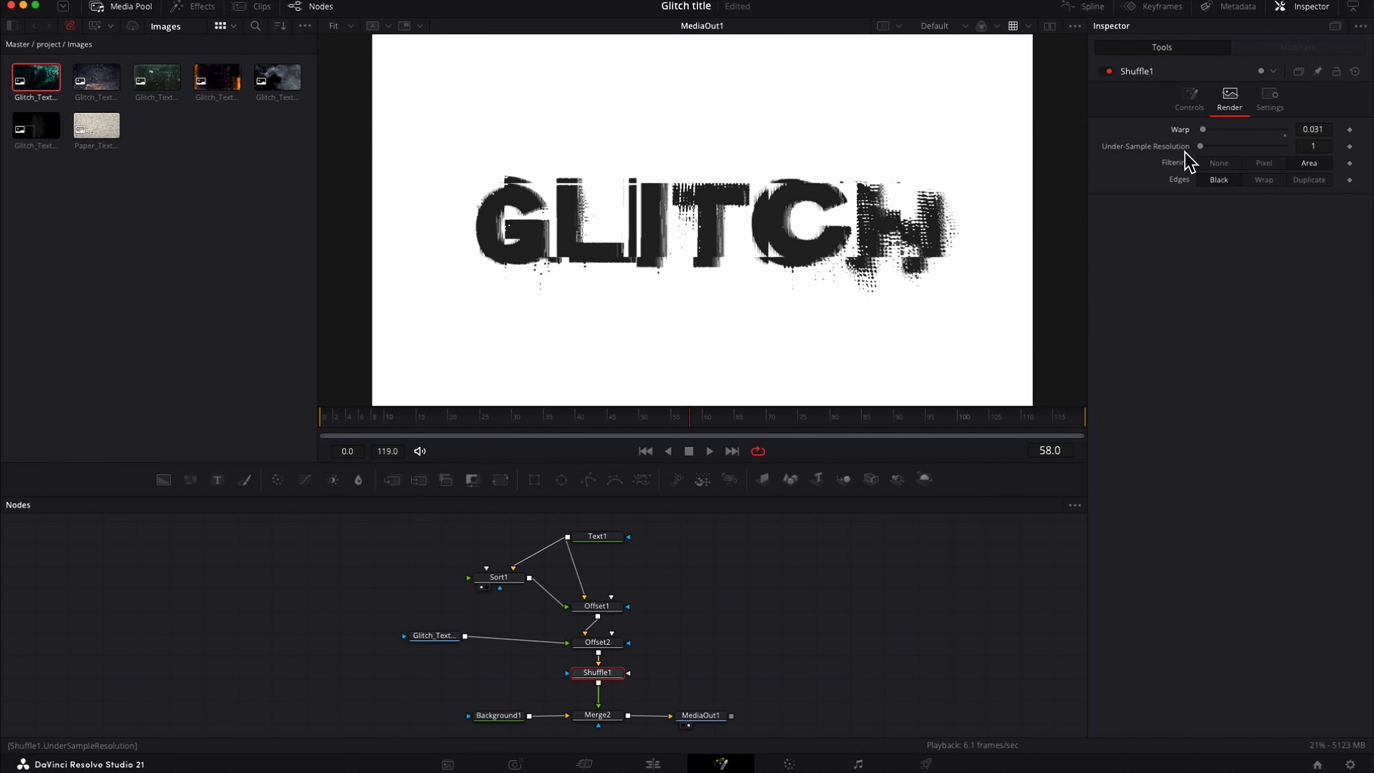
pyautogui.moveTo(1200, 145); pyautogui.dragTo(1304, 149)
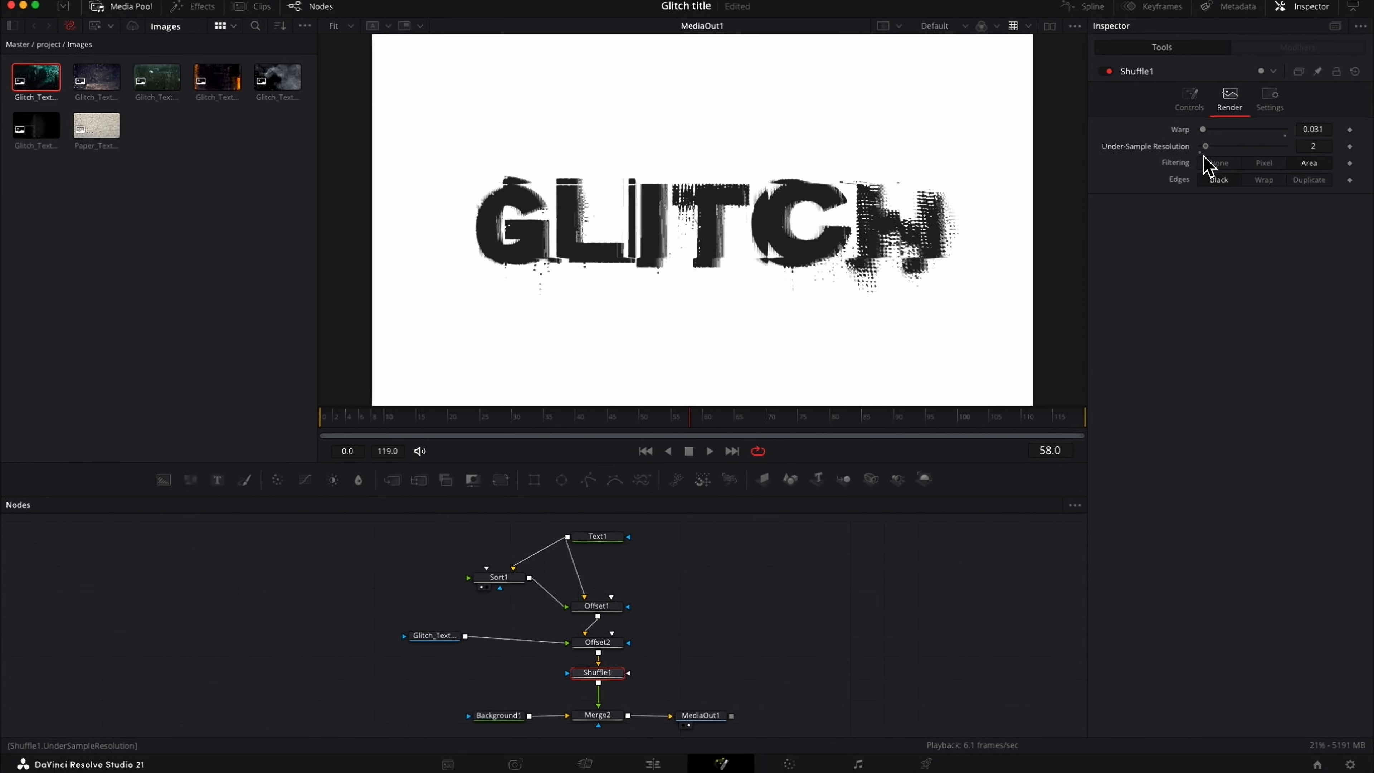
# Step: Set Shuffle1's horizontal subdivisions to 7 and vertical subdivisions to 6
pyautogui.click(1188, 100)
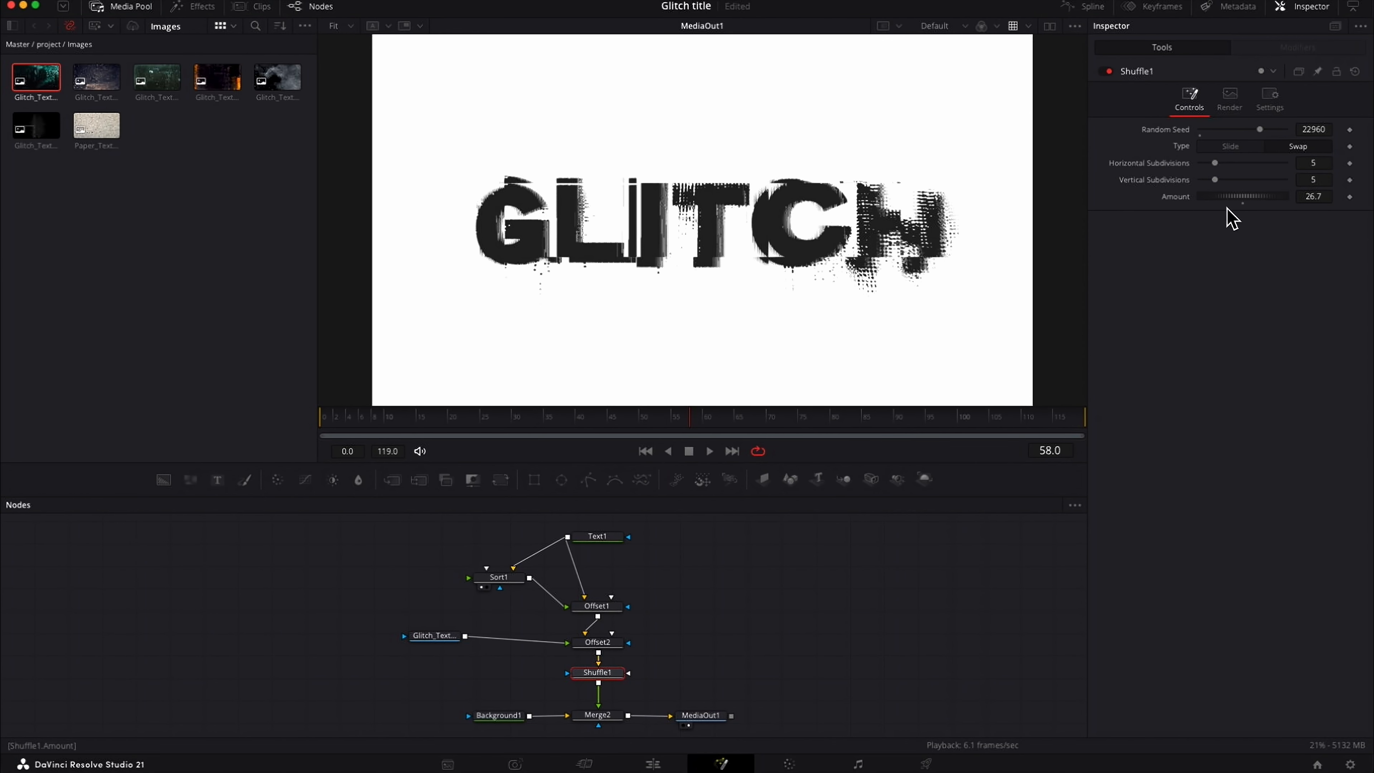
pyautogui.moveTo(1216, 162); pyautogui.dragTo(1237, 190)
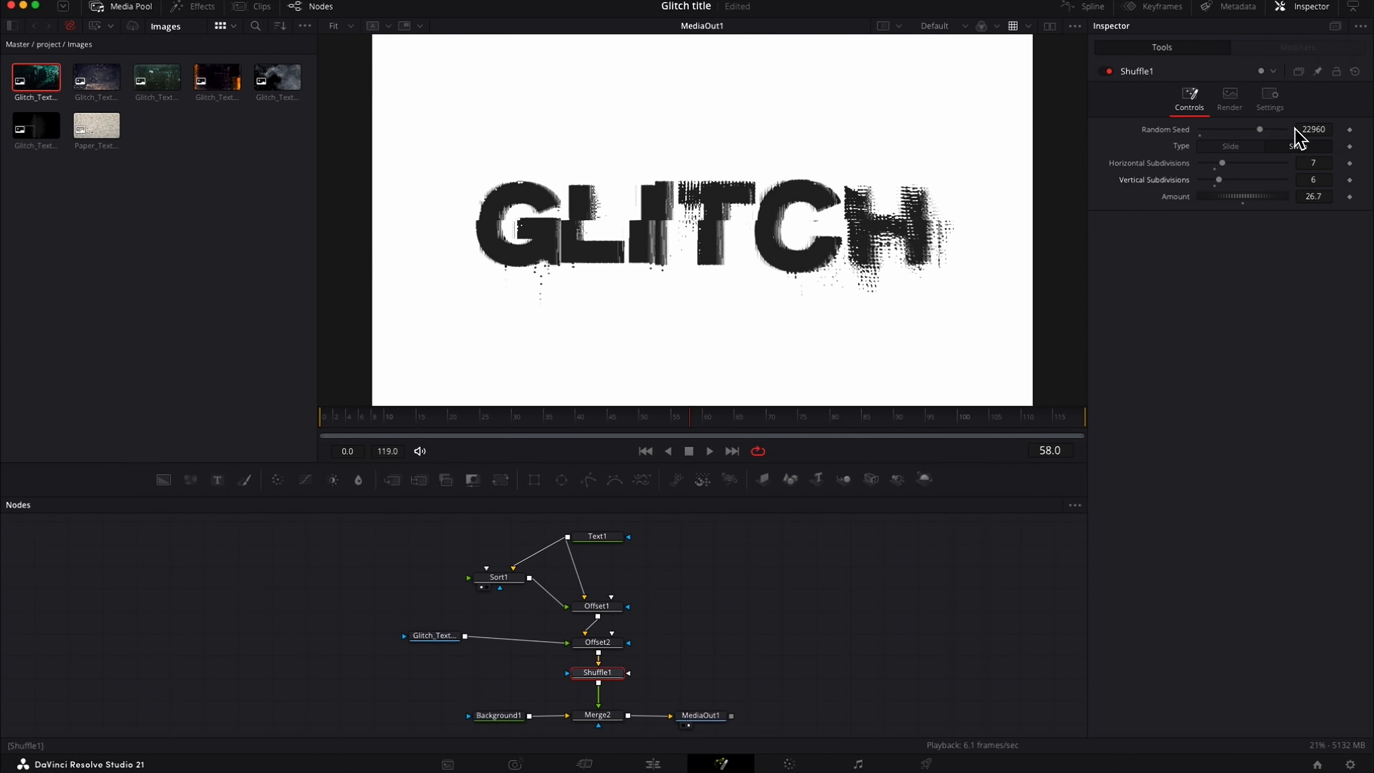
# Step: Move MediaOut1 farther from Merge2 and merge the Glitch_Texture02.jpg image over Merge2's output
pyautogui.moveTo(706, 722); pyautogui.dragTo(879, 709)
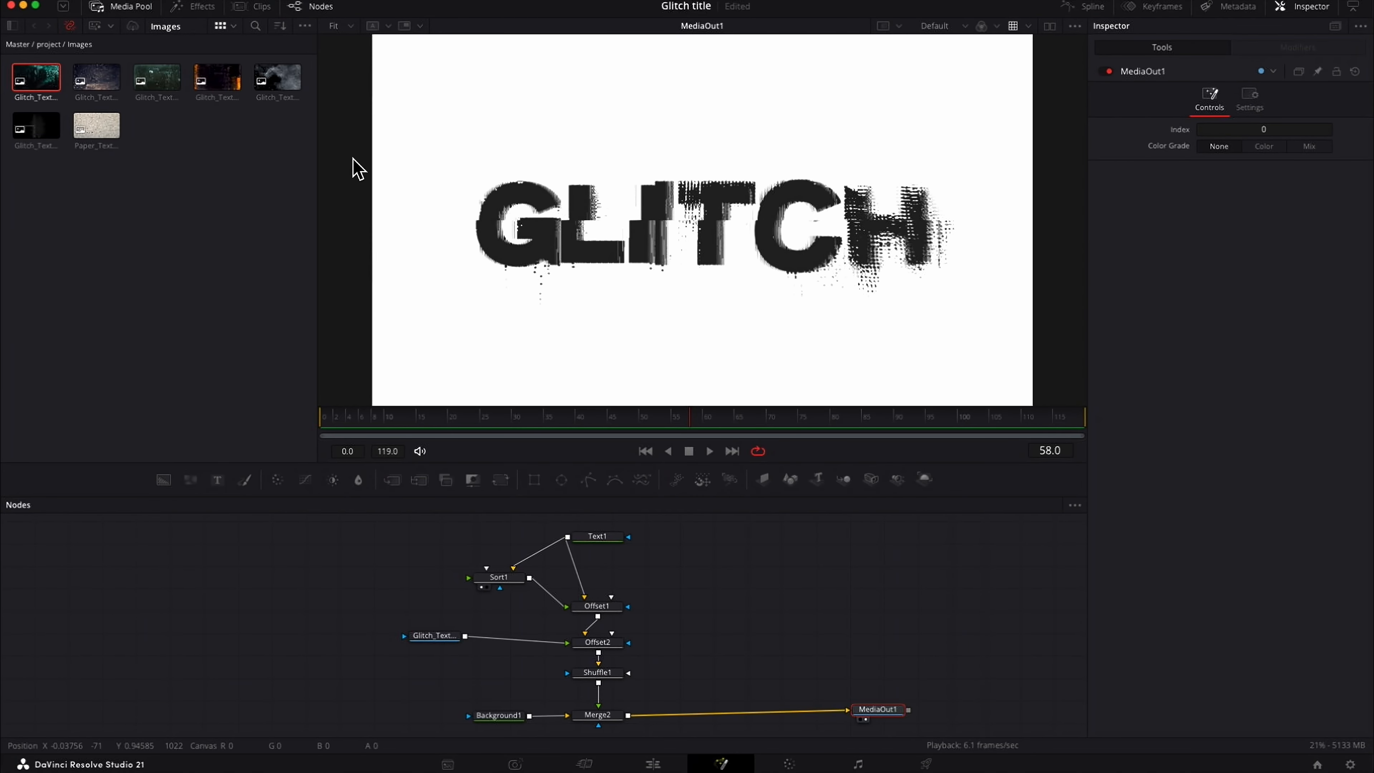
pyautogui.moveTo(877, 709); pyautogui.dragTo(877, 716)
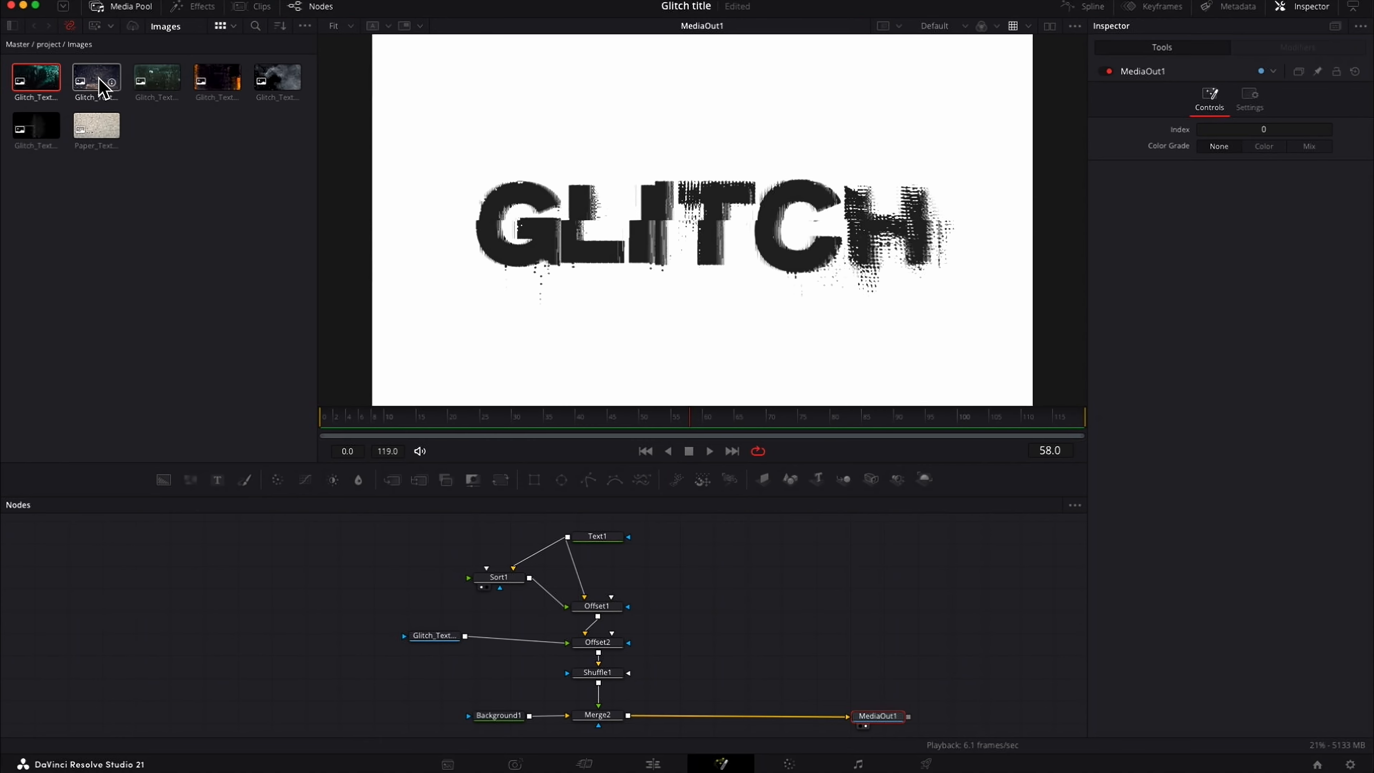
pyautogui.moveTo(96, 80); pyautogui.dragTo(733, 642)
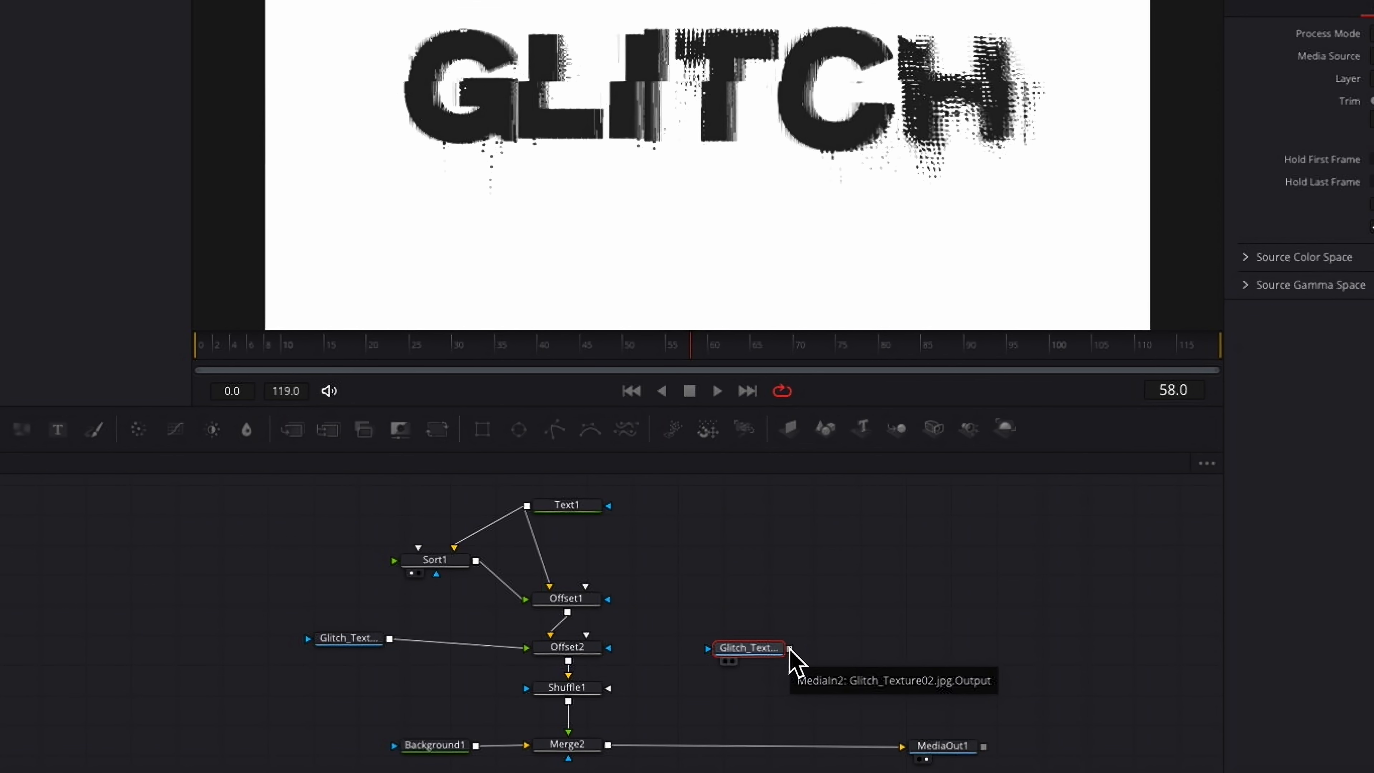
pyautogui.moveTo(789, 648); pyautogui.dragTo(605, 745)
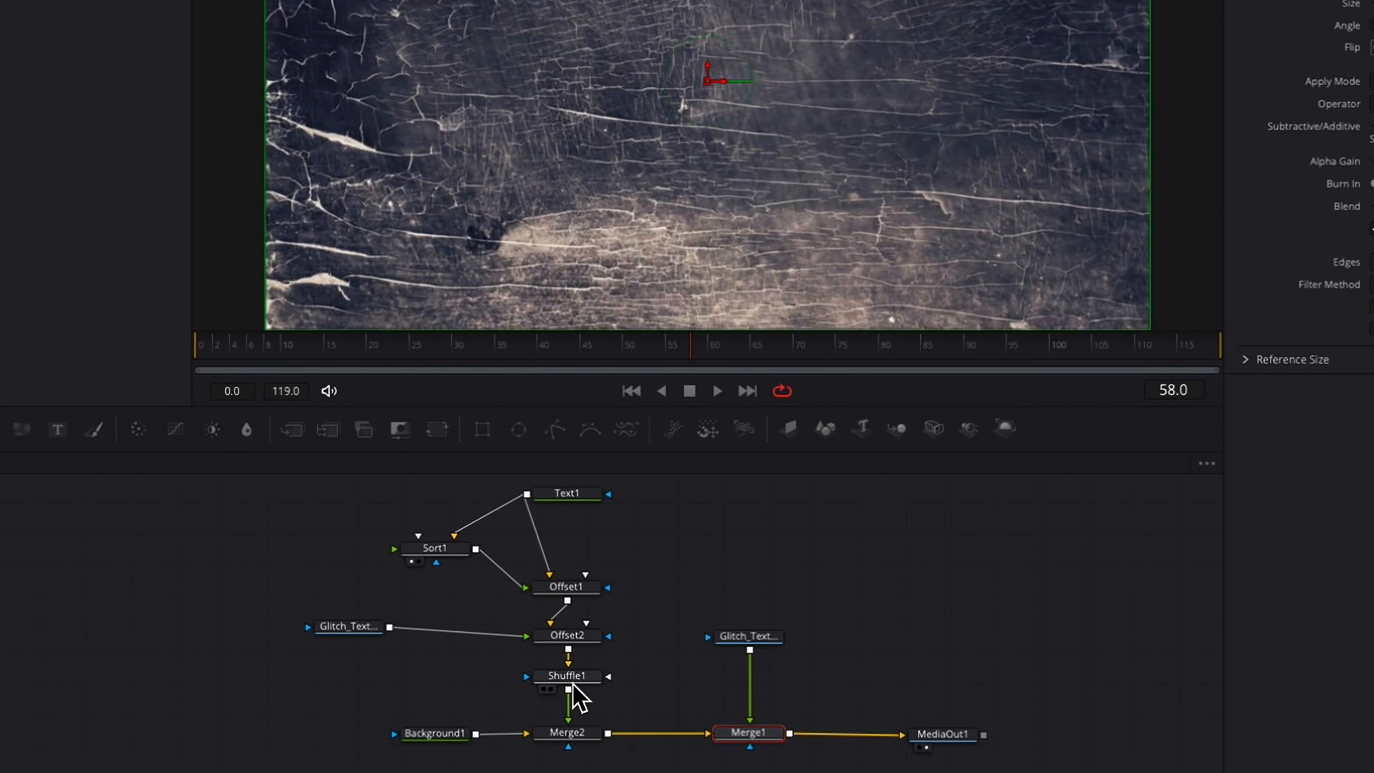
# Step: Mask the Glitch_Texture02.jpg node with Shuffle1's output and place it slightly lower, closer to Merge1
pyautogui.moveTo(568, 690); pyautogui.dragTo(710, 638)
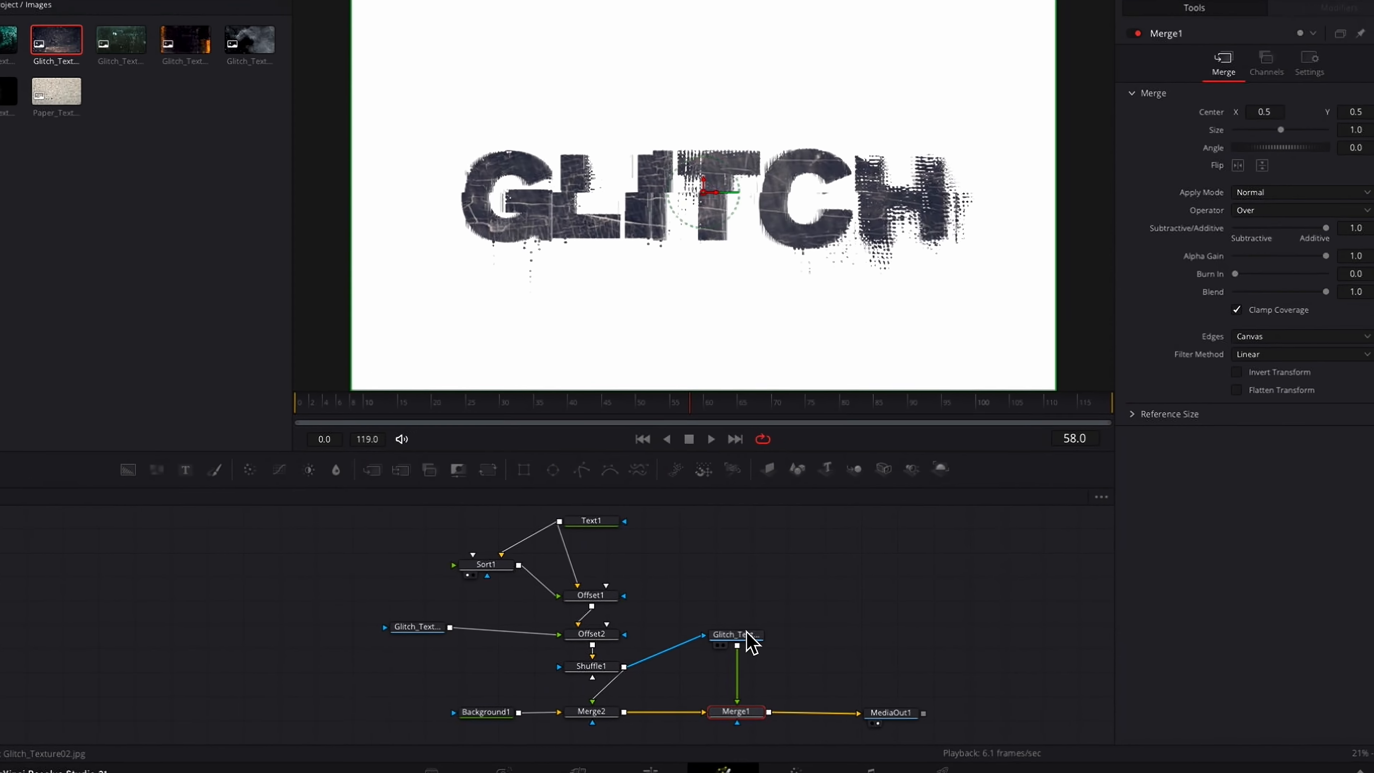
pyautogui.click(750, 638)
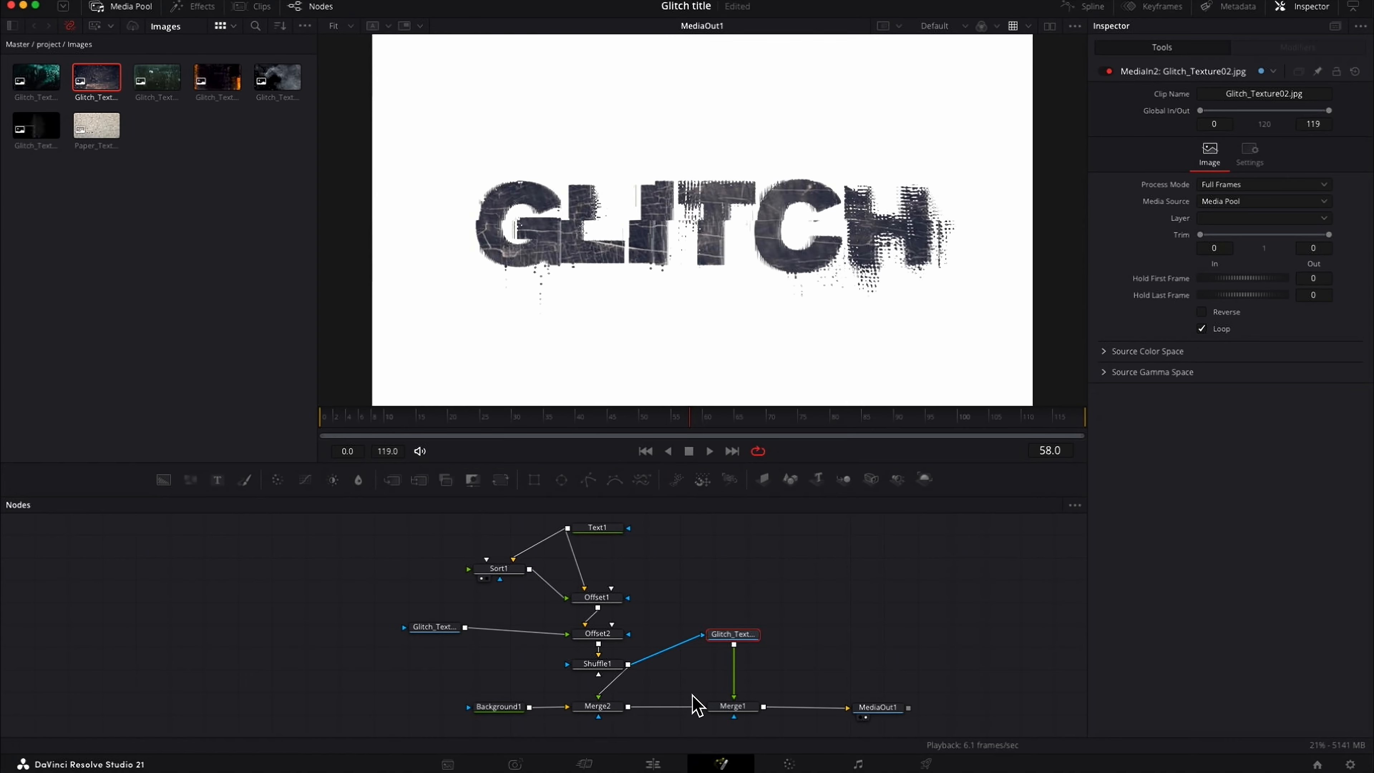
pyautogui.click(724, 631)
pyautogui.moveTo(724, 631)
pyautogui.mouseDown()
pyautogui.moveTo(742, 623)
pyautogui.moveTo(716, 652)
pyautogui.mouseUp()
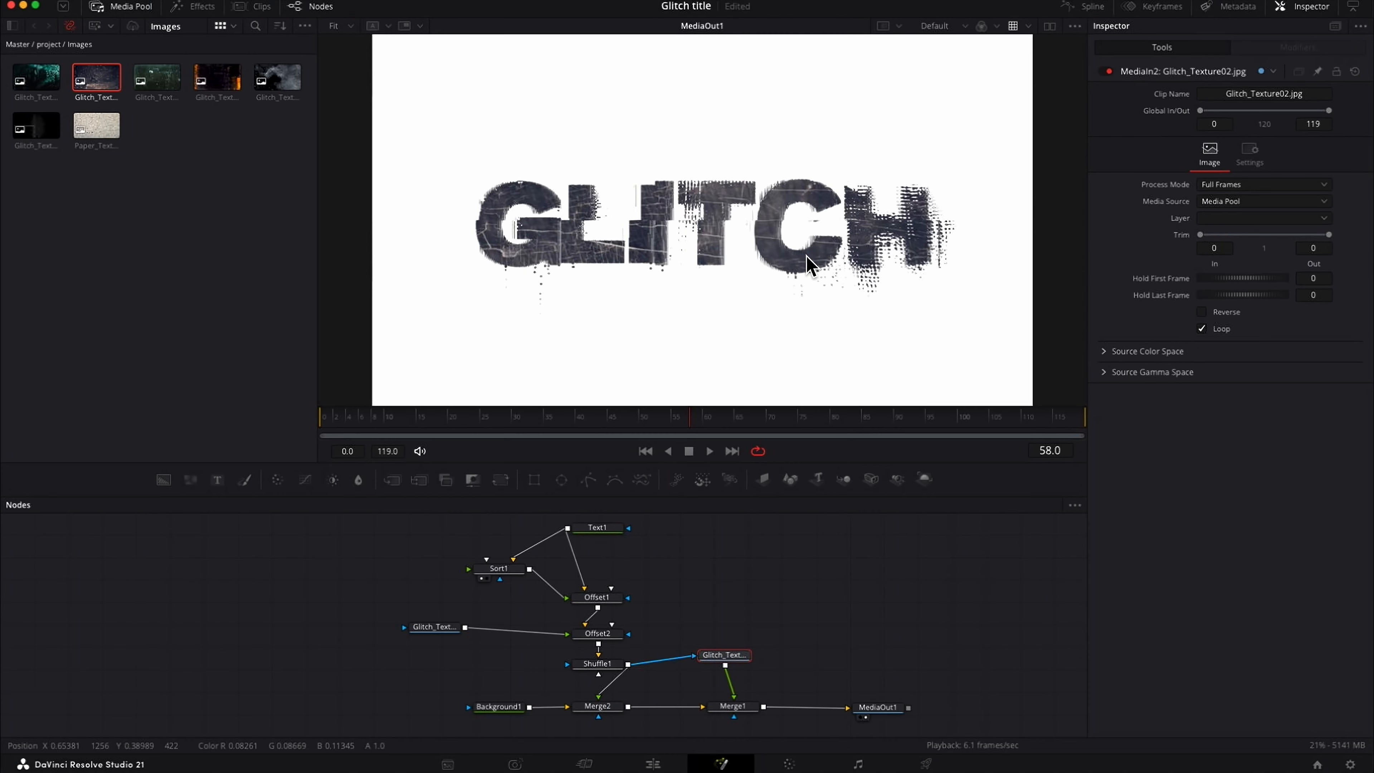